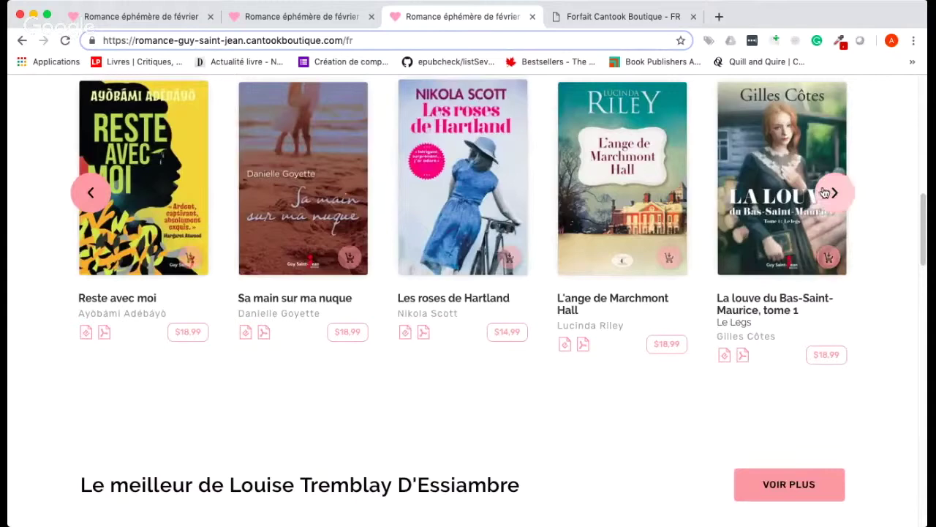
Examine the Guy Saint-Jean boutique's home page, including the Louise Tremblay D'Essiambre carousel, the Charleston collection and the latest releases
scroll(731, 351, "down", 5)
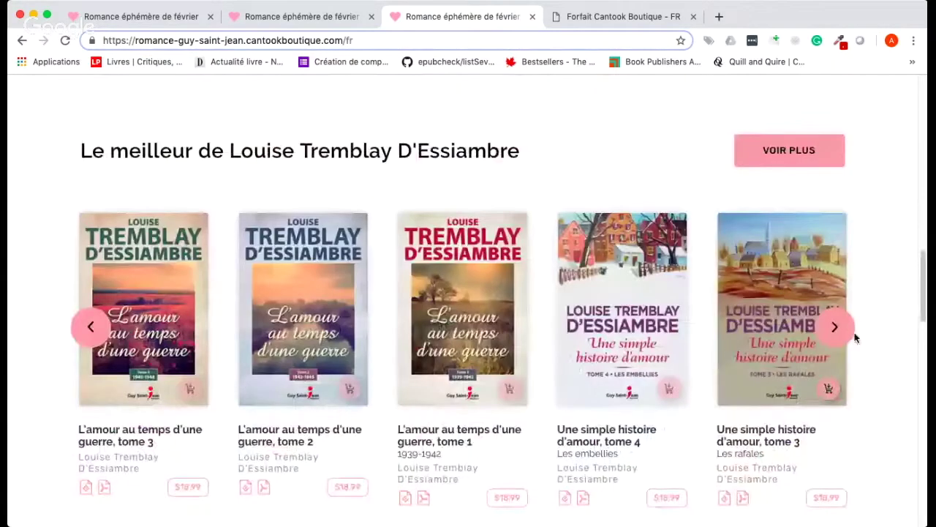
left_click(832, 327)
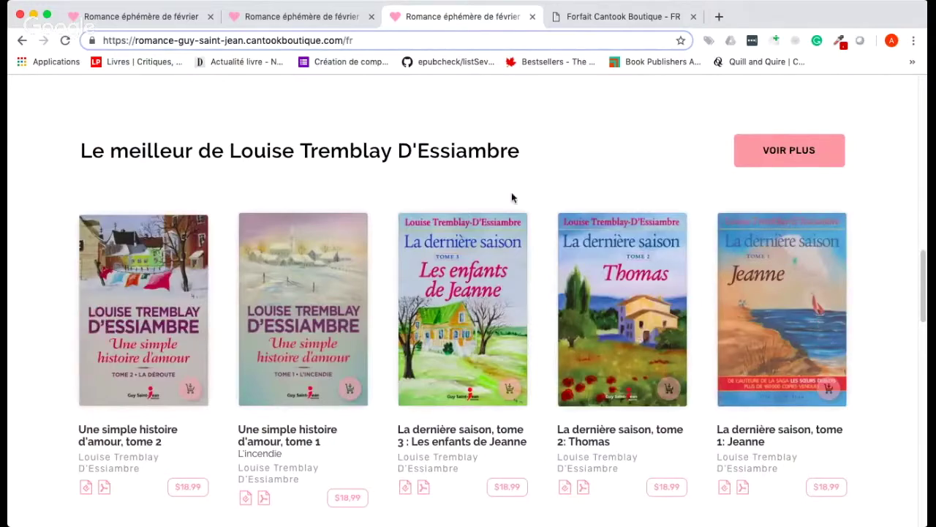
scroll(557, 303, "down", 10)
scroll(556, 303, "down", 5)
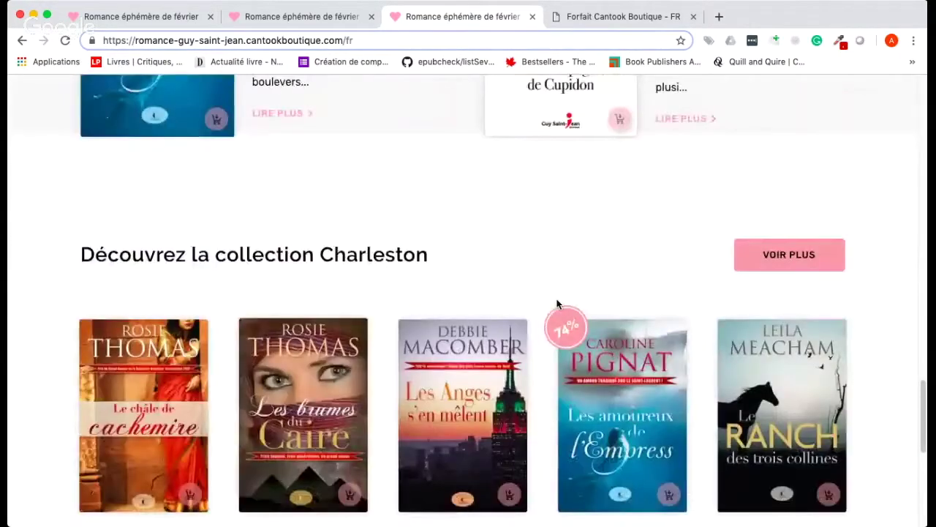
scroll(557, 303, "up", 10)
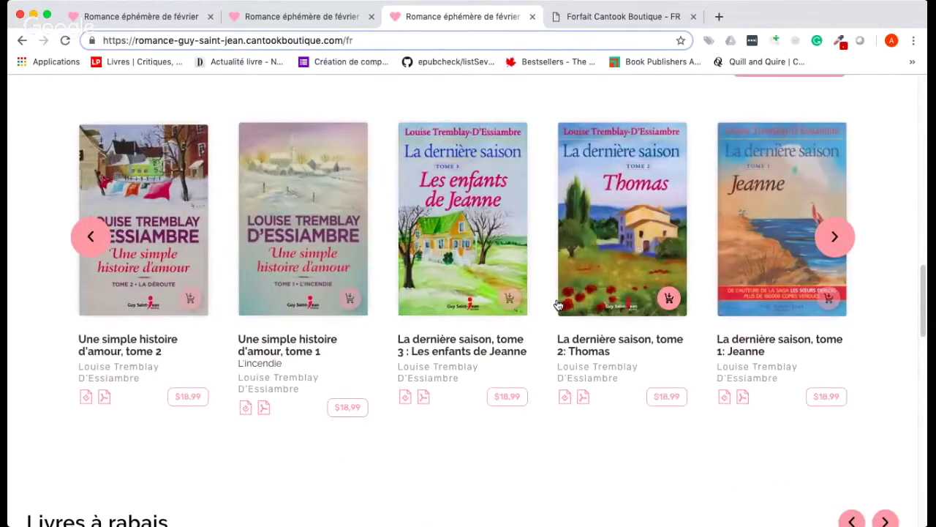
scroll(554, 388, "up", 5)
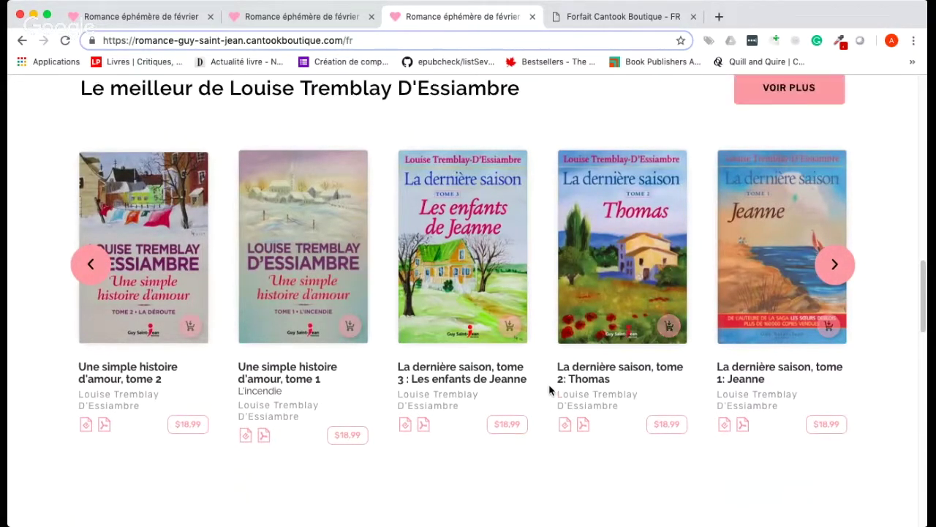
scroll(549, 388, "up", 6)
scroll(549, 387, "down", 3)
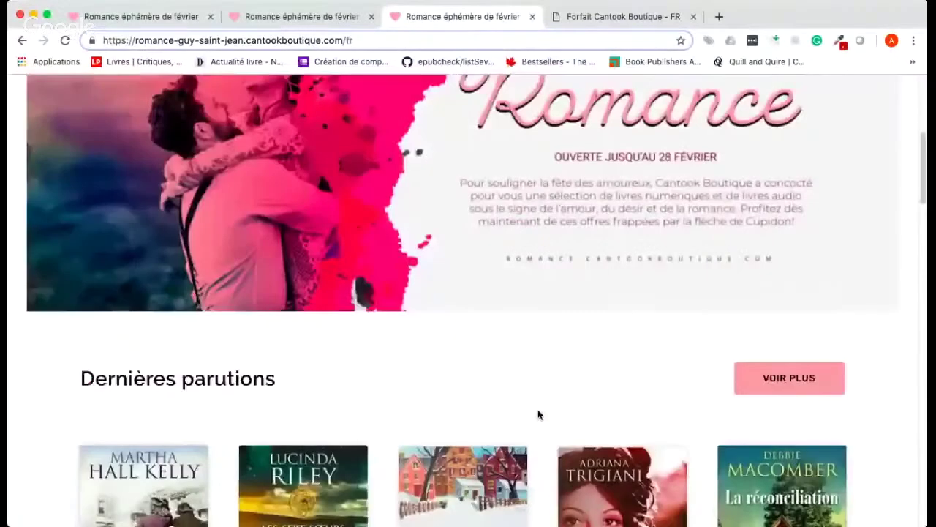
scroll(537, 414, "up", 5)
Switch to the main Romance boutique at romance.cantookboutique.com and search its catalogue for "louise tremblay d'essiambre"
left_click(722, 181)
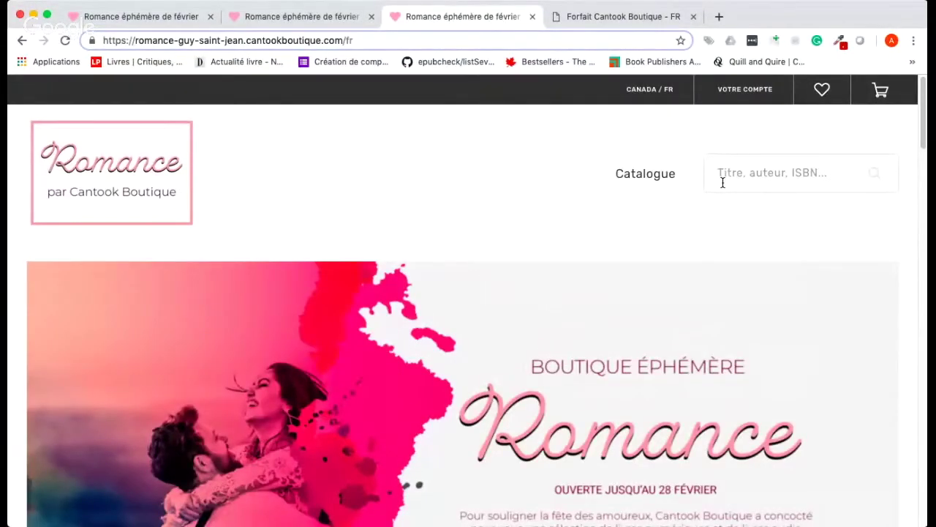
left_click(127, 21)
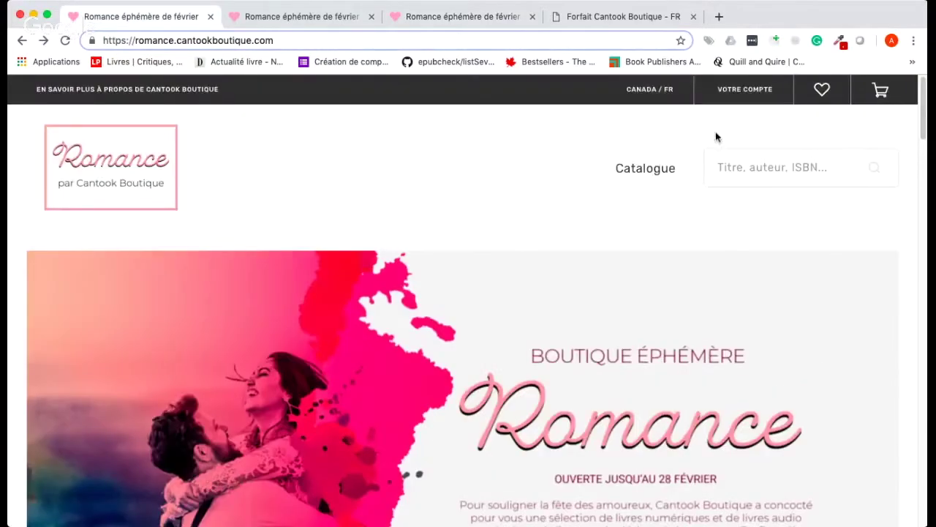
left_click(742, 167)
type("luise")
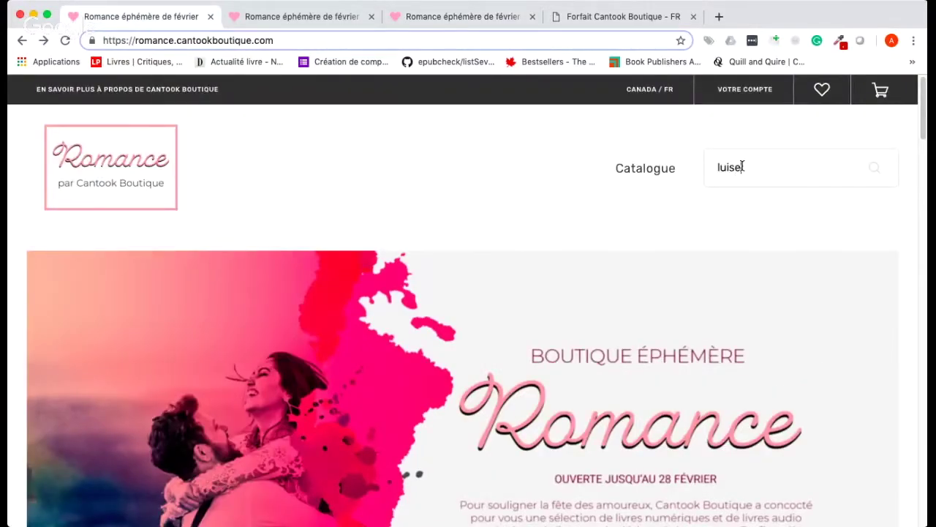
key("BackSpace")
type("ous")
type("se tremblay")
type(" d'essimab")
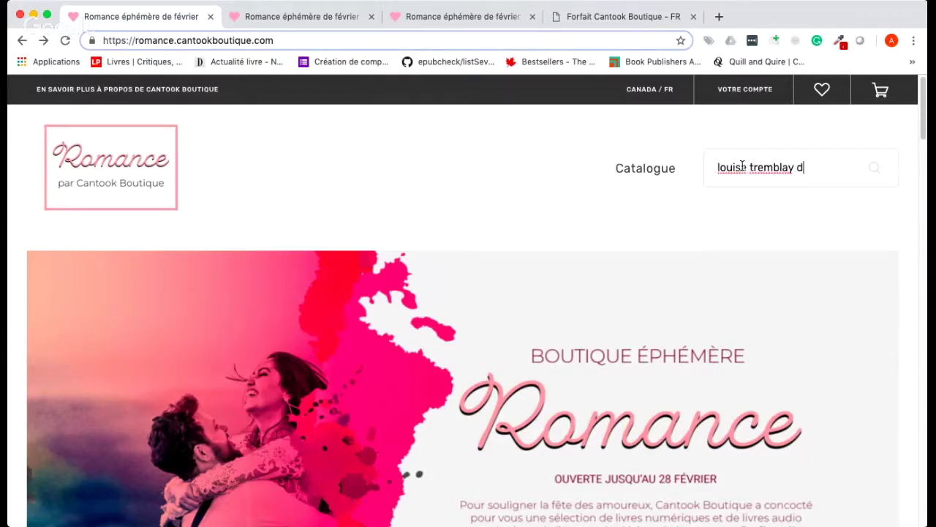
key("BackSpace")
key("BackSpace")
type("ambre")
key("Return")
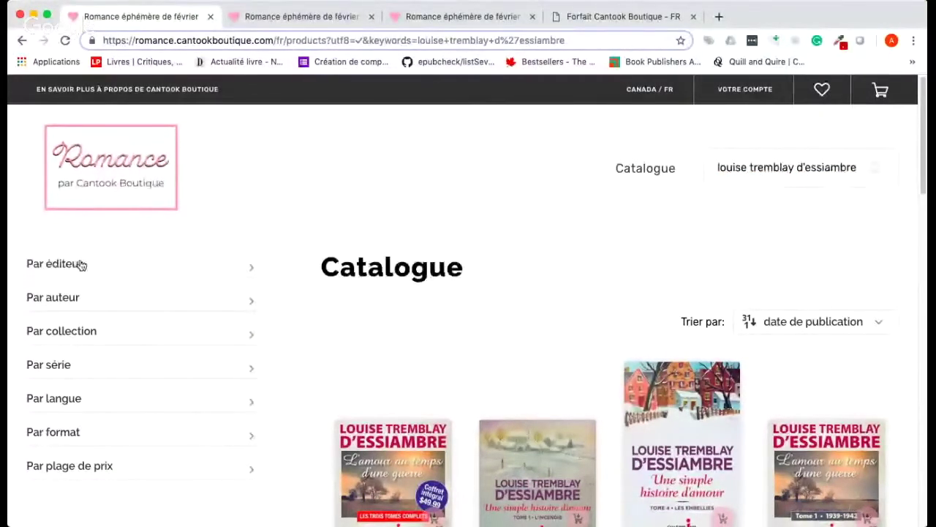
Expand the publisher and author filters of the catalogue results and look over the available sorting options
scroll(80, 266, "down", 1)
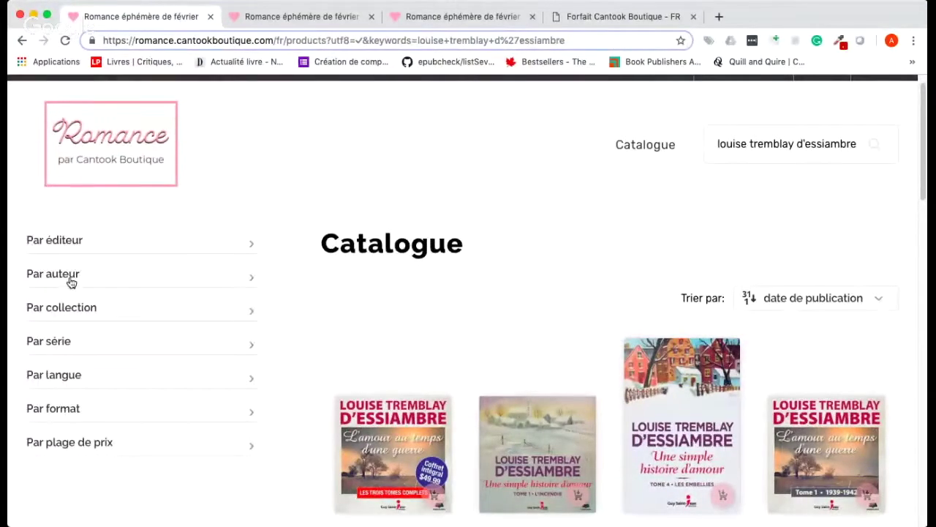
left_click(71, 275)
left_click(68, 240)
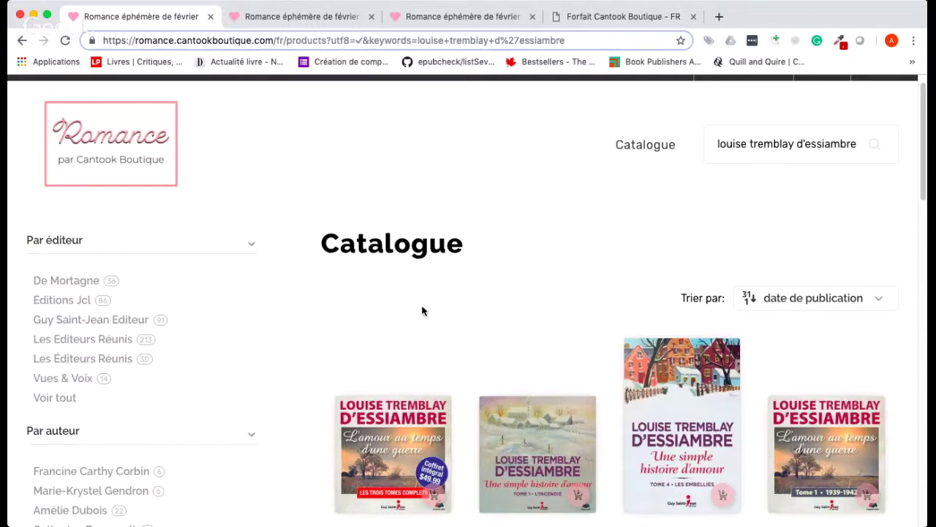
scroll(481, 330, "down", 3)
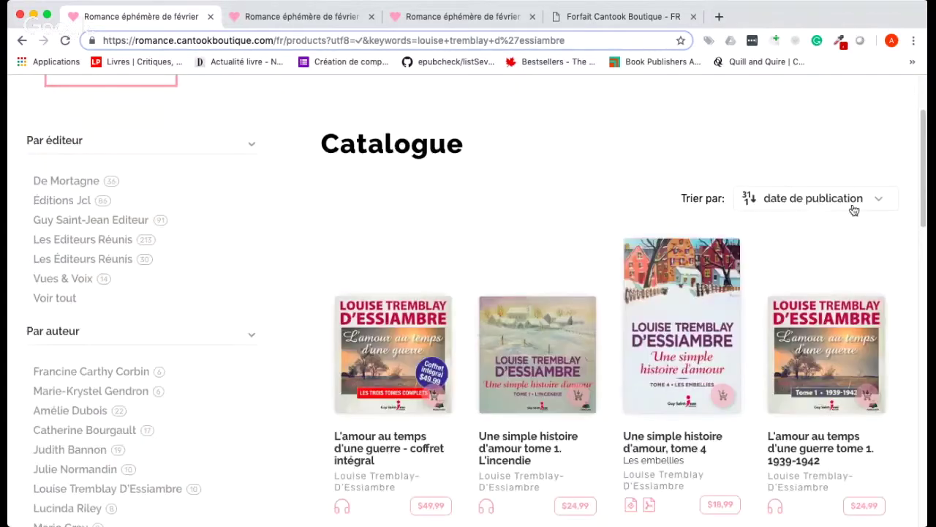
left_click(848, 202)
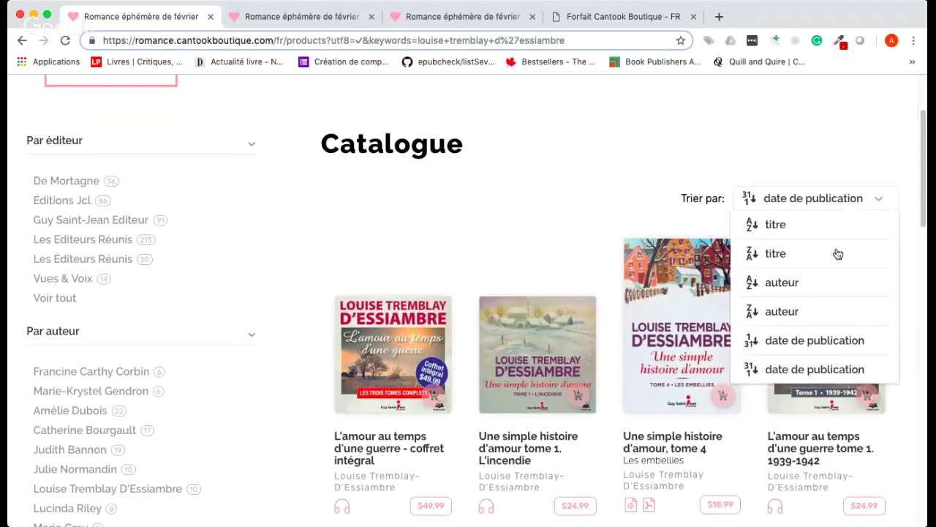
left_click(463, 209)
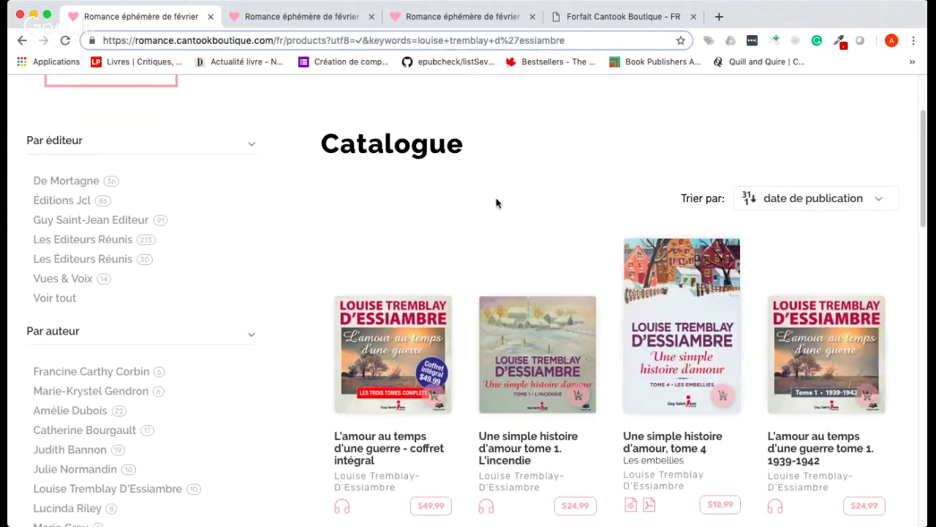
scroll(441, 345, "down", 2)
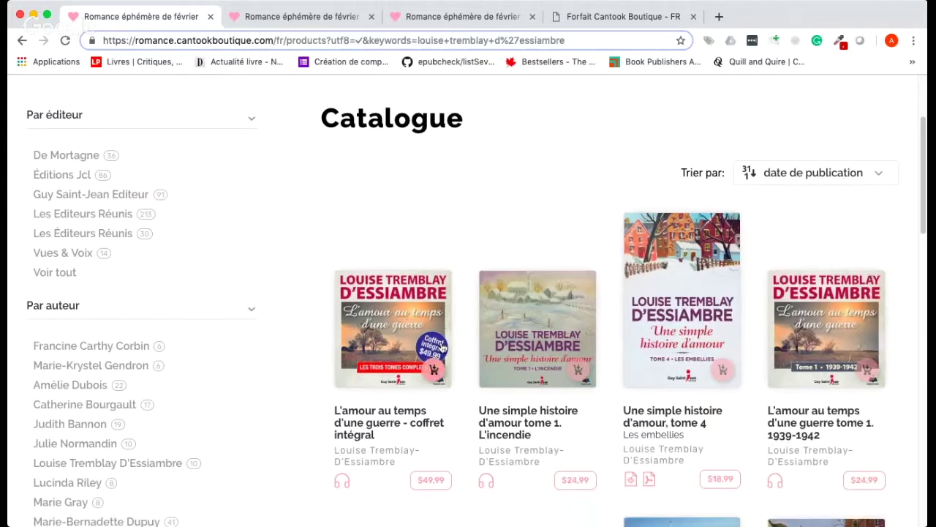
Add the audiobook "L'amour au temps d'une guerre - coffret intégral" to the cart
left_click(439, 344)
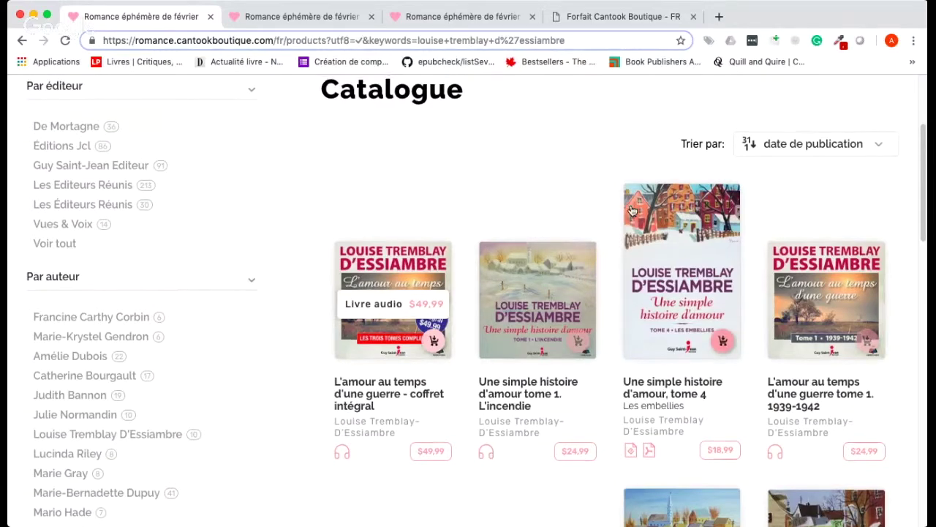
scroll(631, 210, "up", 5)
scroll(616, 241, "down", 1)
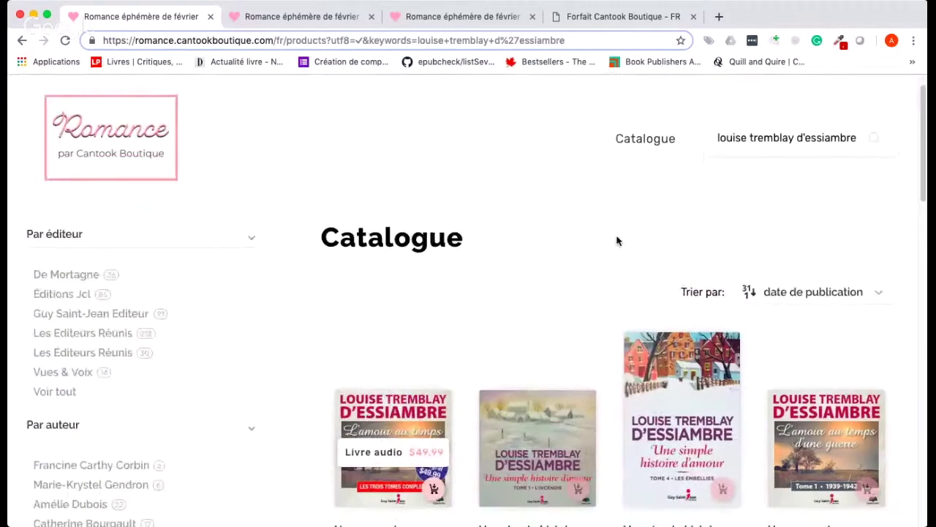
scroll(617, 241, "down", 6)
left_click(413, 223)
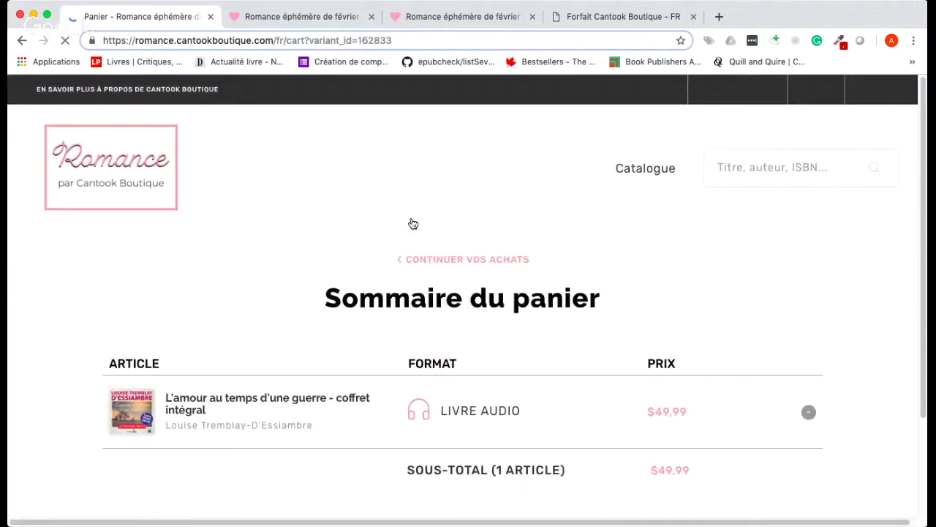
Proceed from the cart summary to checkout and review the billing address form
scroll(690, 289, "down", 3)
left_click(744, 434)
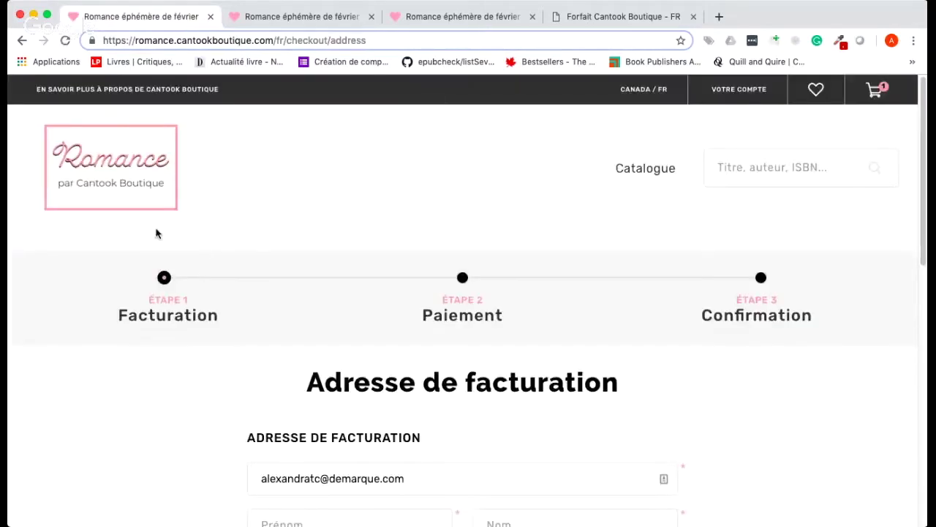
scroll(756, 410, "down", 3)
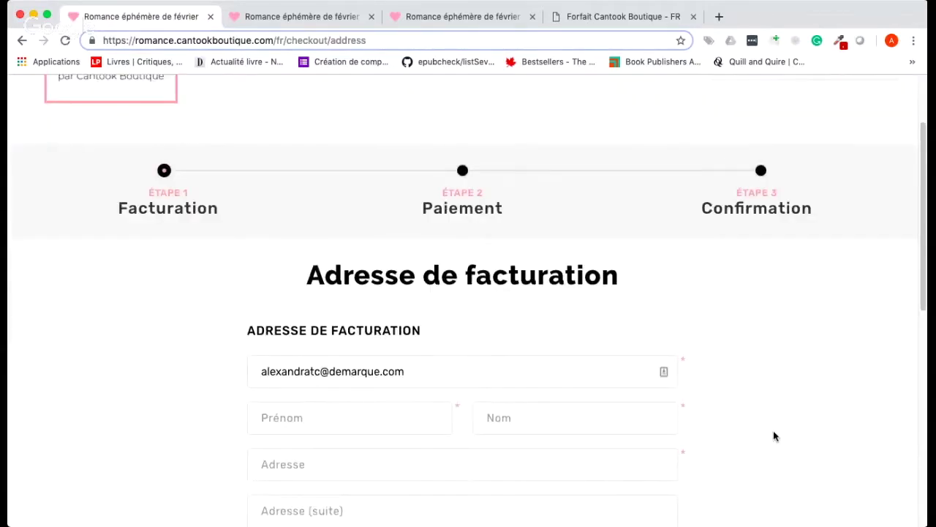
scroll(768, 410, "down", 3)
scroll(800, 375, "up", 3)
scroll(802, 372, "up", 3)
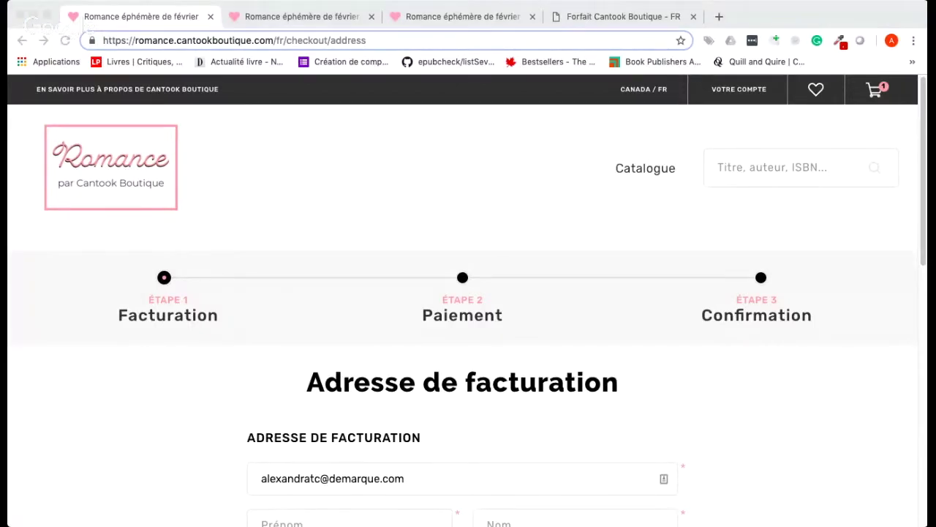
Open the boutique administration from the account options and review the list of active boutiques and their sub-boutiques
left_click(741, 94)
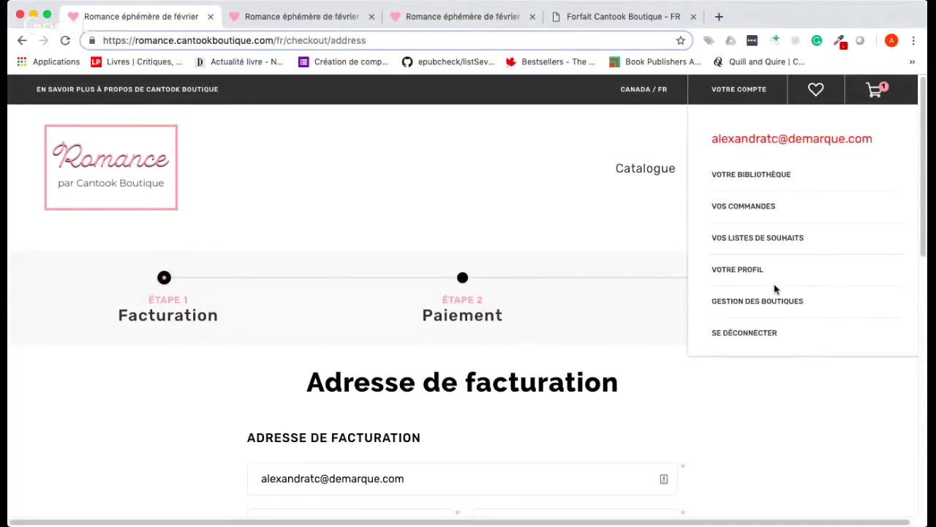
left_click(778, 307)
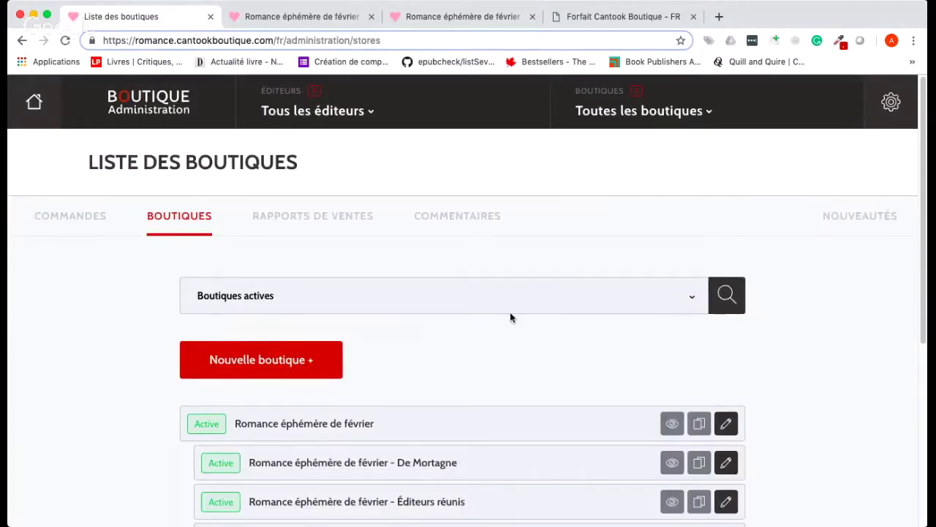
scroll(525, 330, "down", 3)
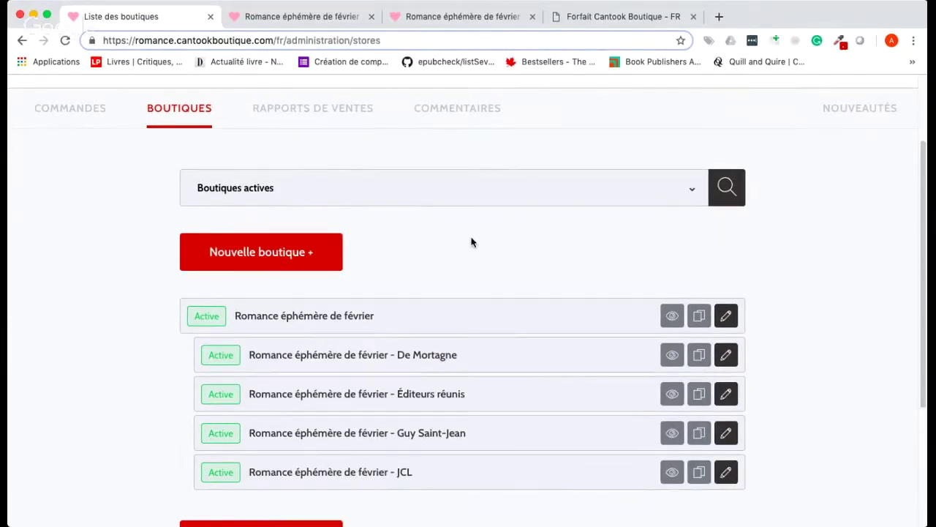
scroll(479, 256, "down", 3)
scroll(454, 270, "up", 4)
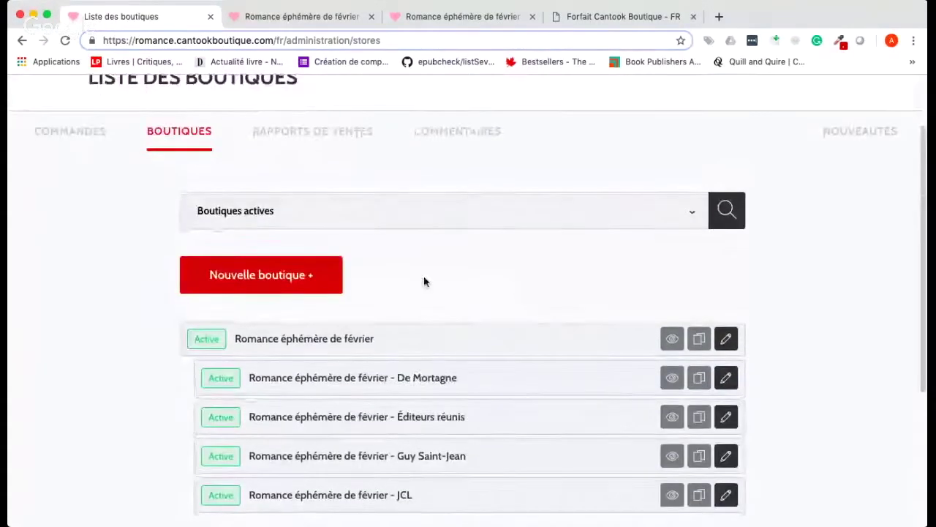
scroll(329, 183, "down", 3)
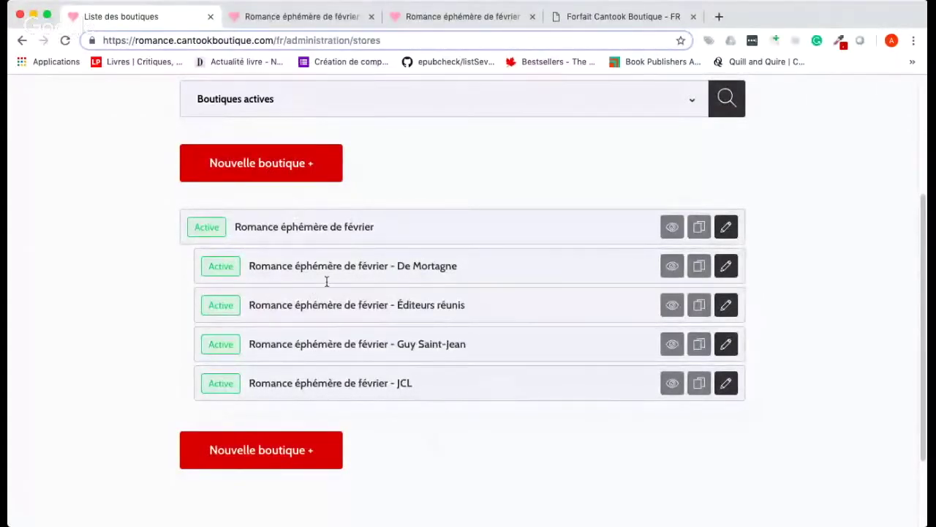
scroll(376, 387, "up", 1)
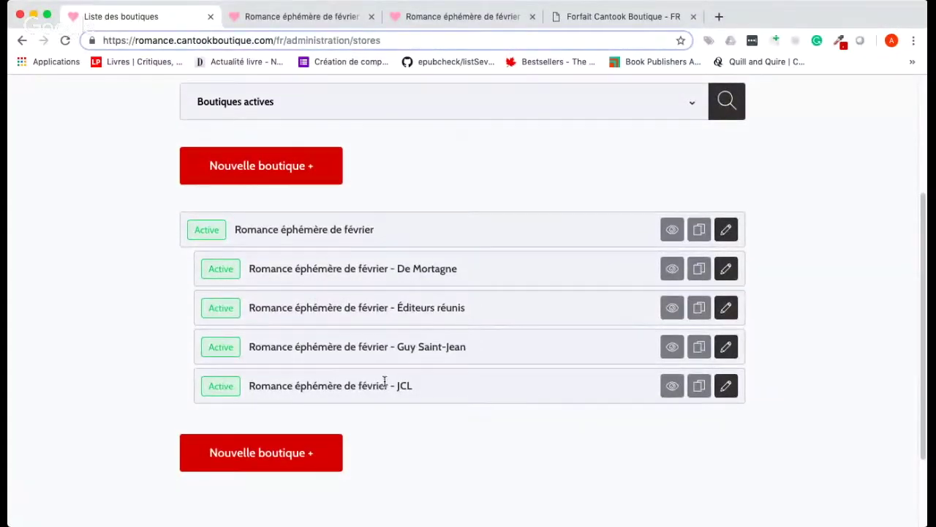
Open the parent boutique "Romance éphémère de février" for editing and review its general settings, including the domain name and payment method
left_click(726, 231)
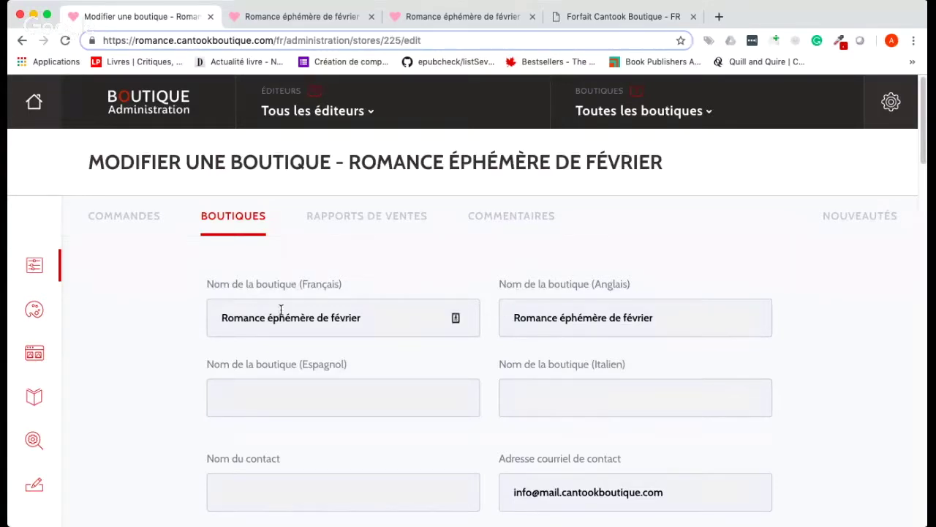
scroll(692, 380, "down", 3)
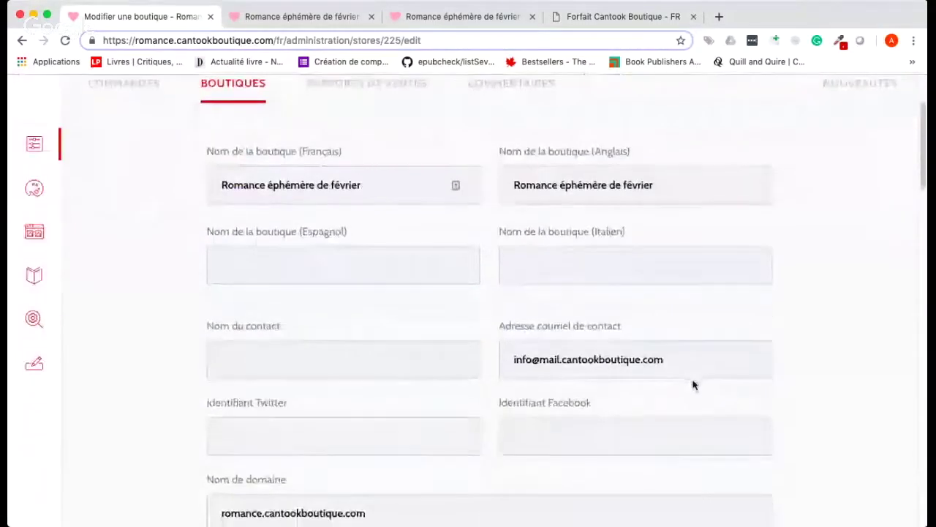
scroll(695, 386, "down", 3)
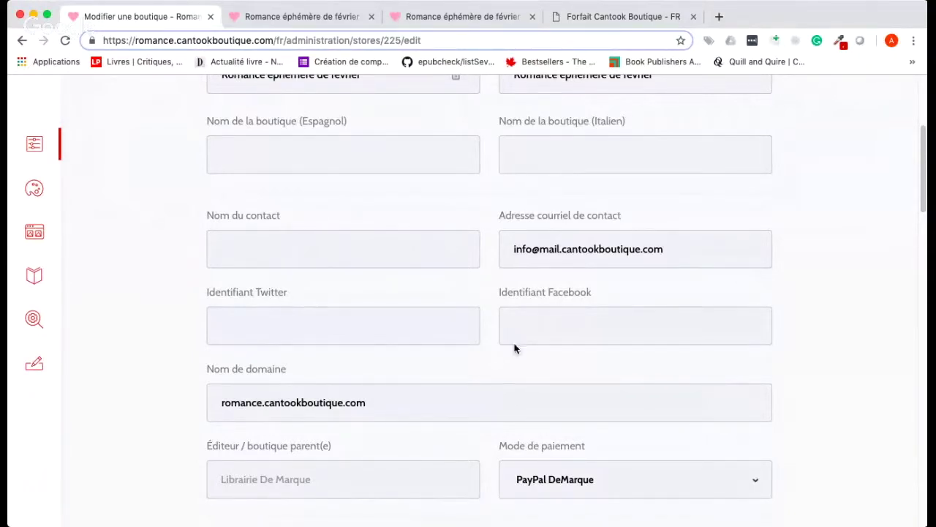
scroll(530, 364, "down", 3)
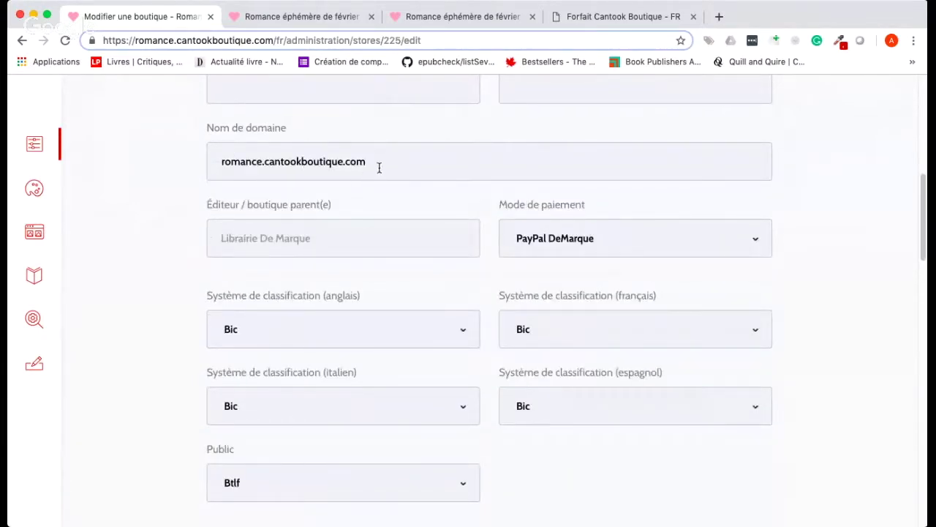
left_click_drag(265, 161, 221, 155)
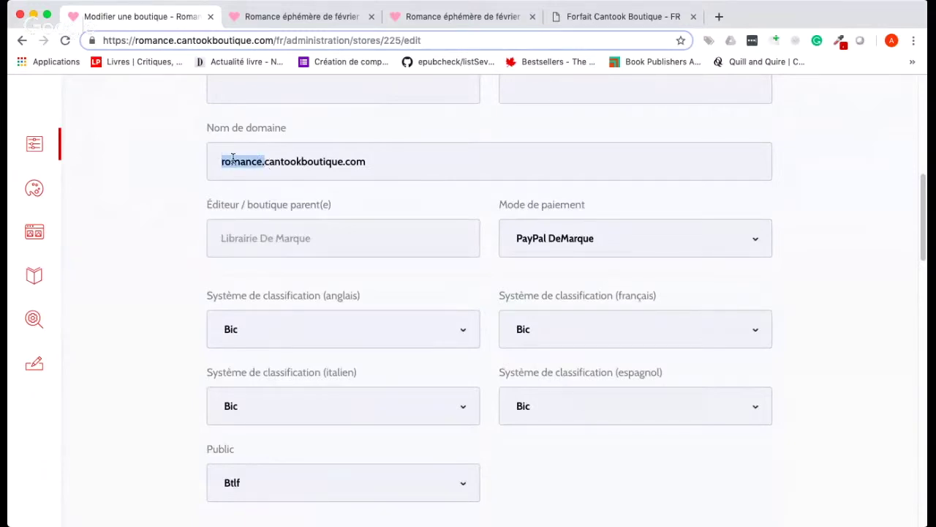
left_click(746, 243)
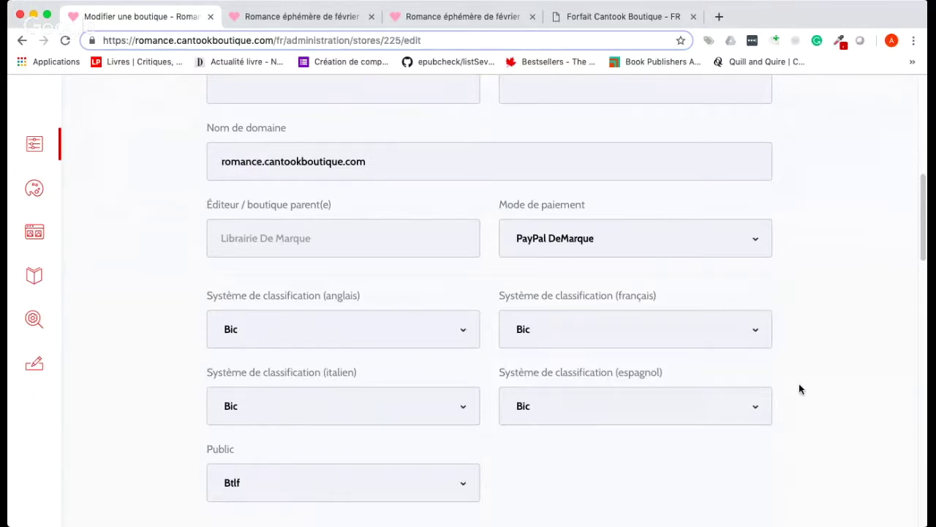
Review the boutique's classification systems, active filters and enabled markets
scroll(798, 383, "down", 5)
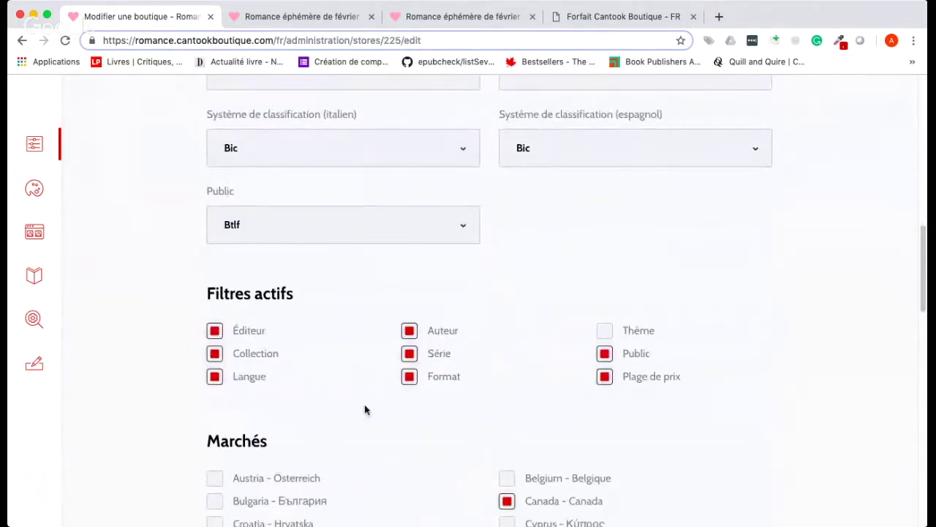
scroll(473, 433, "down", 1)
scroll(473, 433, "down", 1)
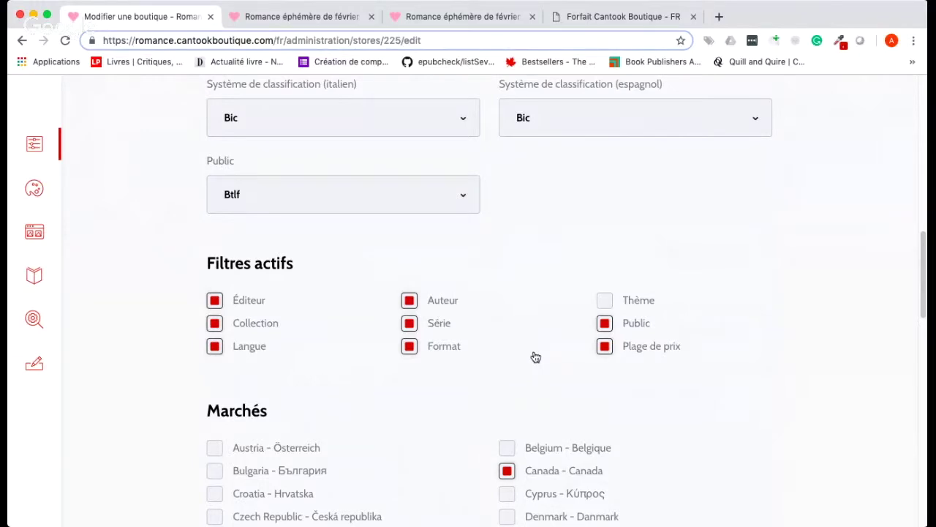
scroll(536, 357, "down", 3)
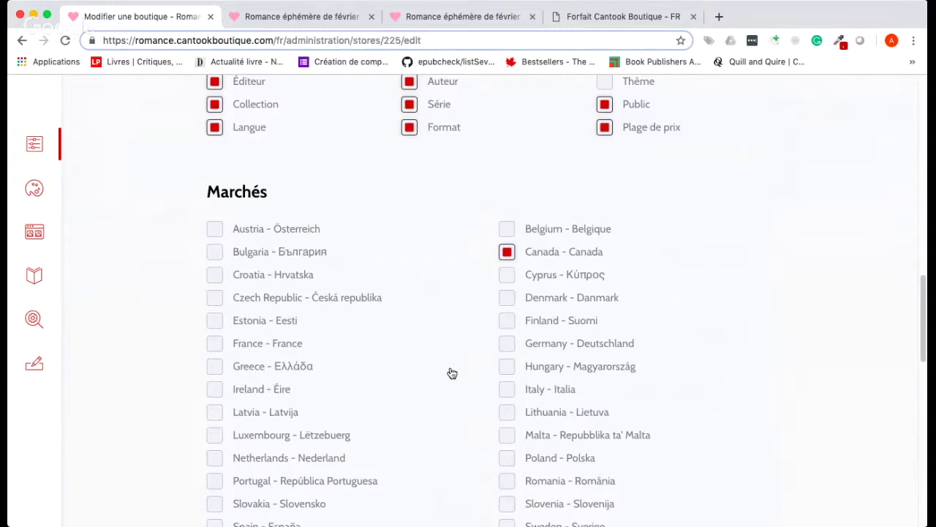
scroll(470, 364, "down", 7)
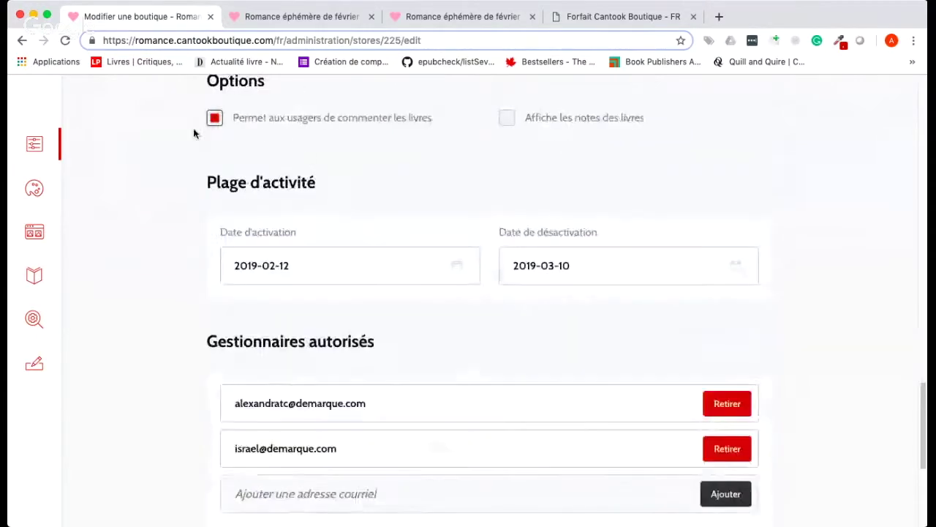
Review the comment and rating options, the activation and deactivation dates, and the authorized managers
scroll(292, 176, "up", 1)
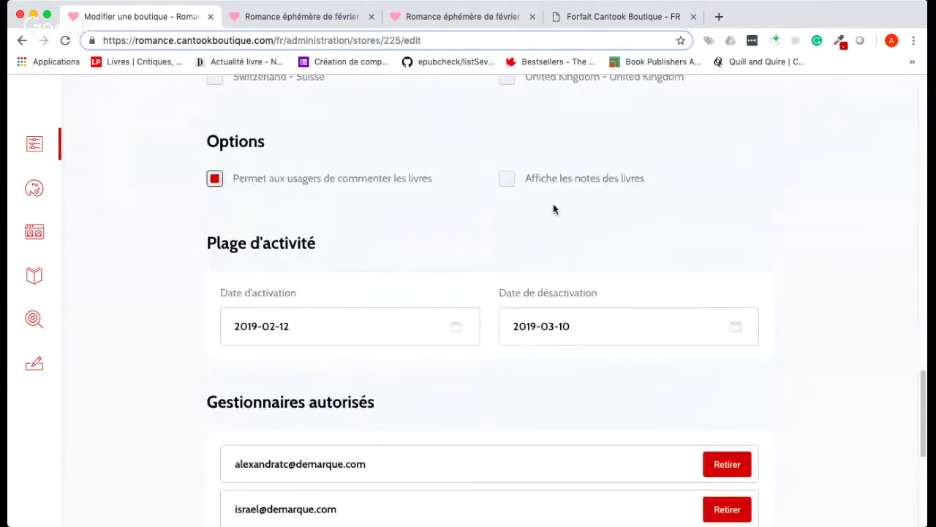
scroll(413, 245, "down", 3)
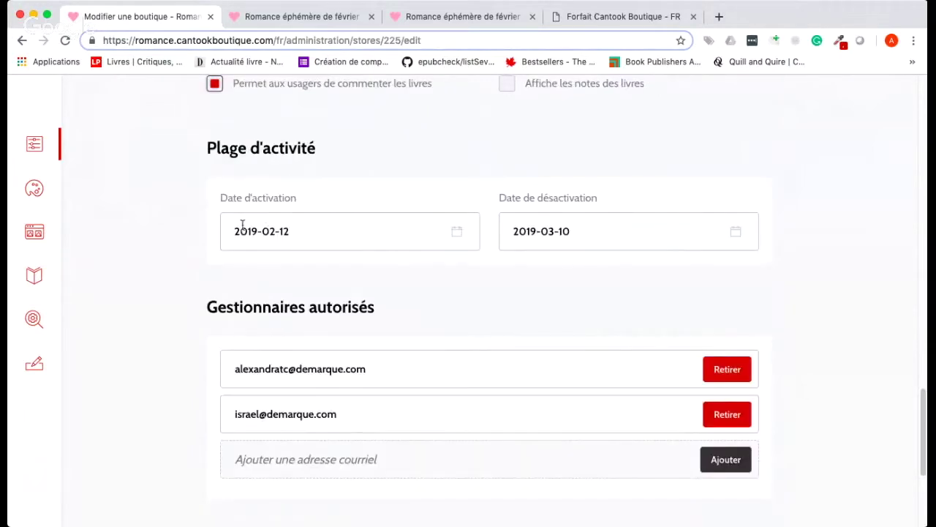
left_click_drag(234, 230, 300, 242)
left_click(578, 231)
left_click(150, 212)
Open the boutique's visual settings and review the logo, mobile logo, favicon and font choices
left_click(33, 187)
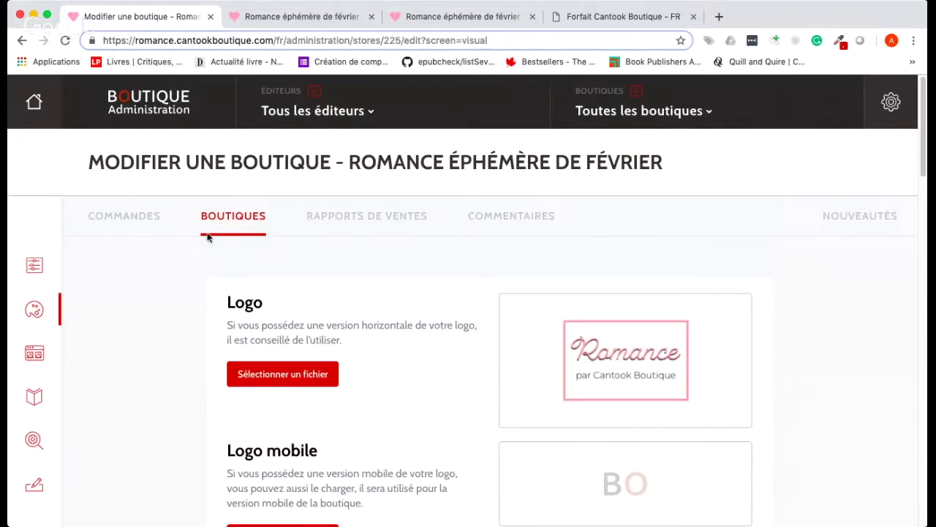
scroll(519, 367, "down", 1)
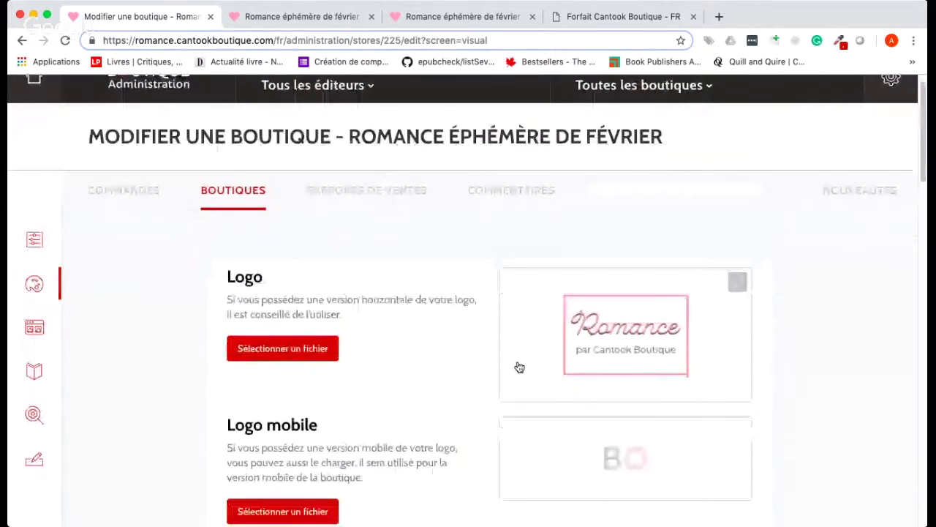
scroll(519, 366, "down", 2)
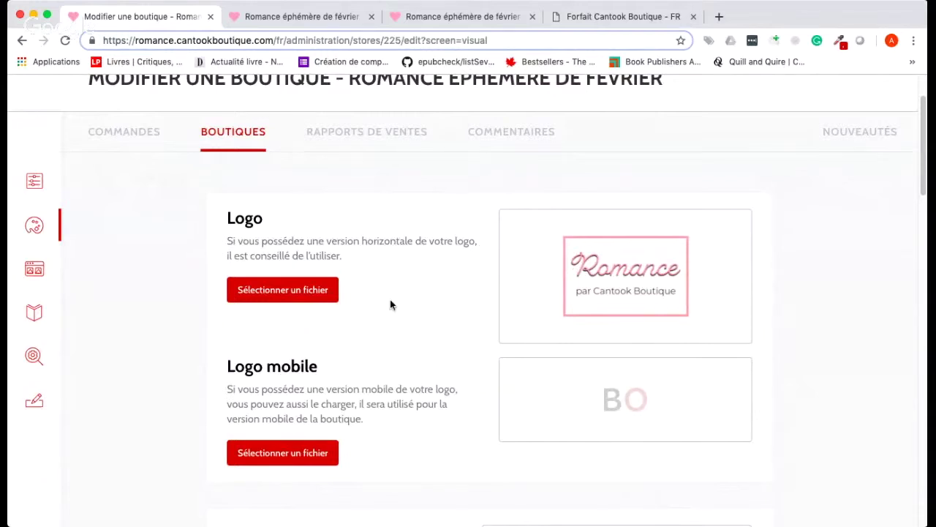
scroll(660, 407, "down", 5)
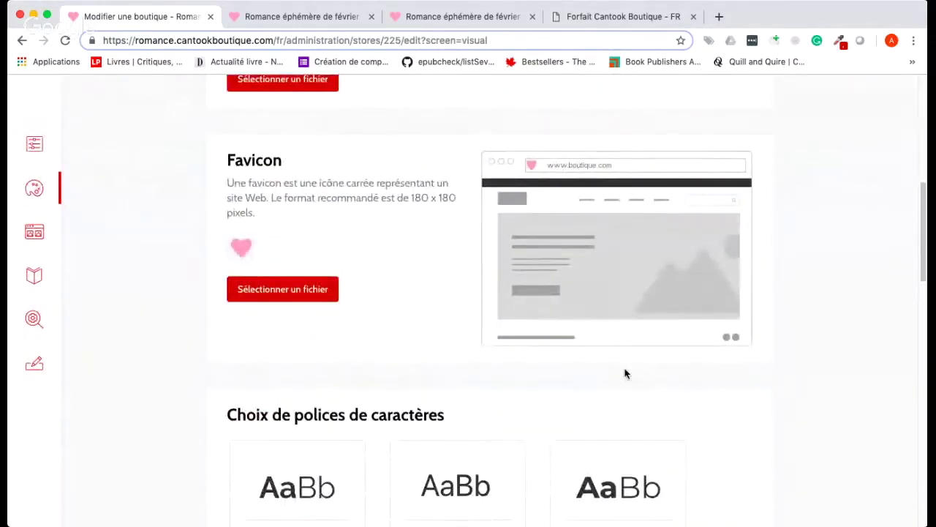
scroll(625, 373, "down", 5)
scroll(628, 285, "down", 2)
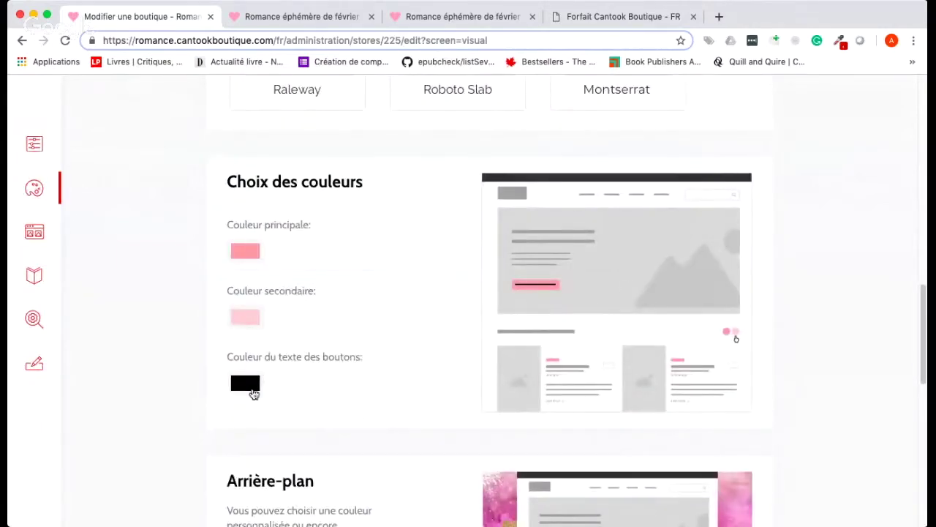
Inspect the main colour in the colour picker without changing it, and review the secondary, button text and background settings
left_click(245, 252)
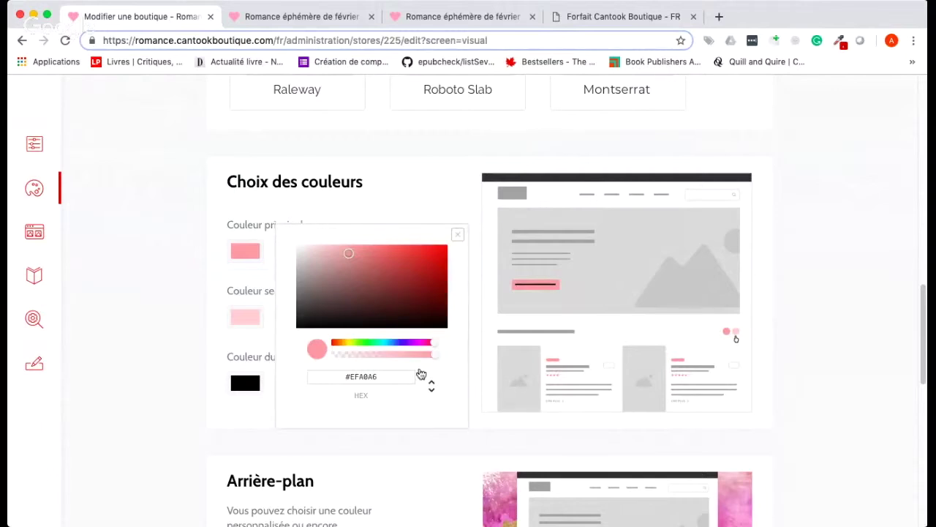
left_click(457, 234)
scroll(616, 415, "down", 2)
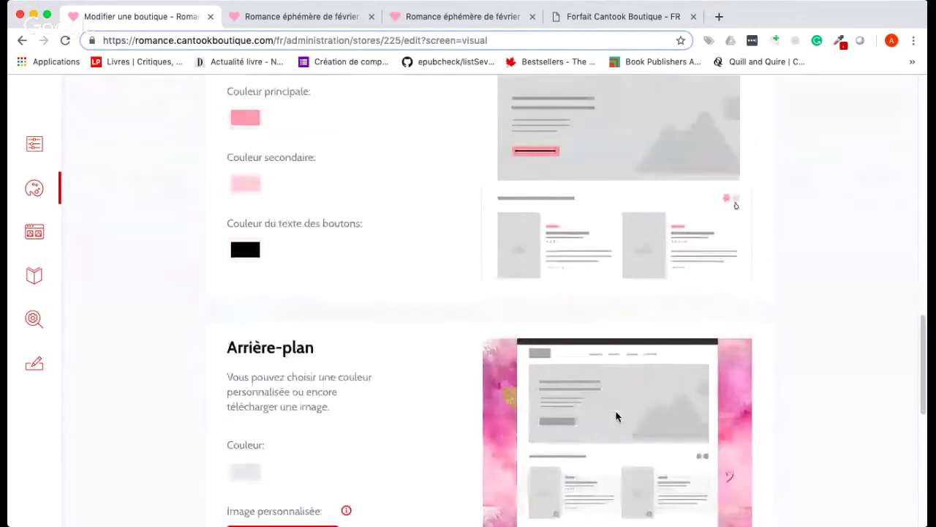
scroll(616, 415, "down", 3)
scroll(617, 417, "up", 5)
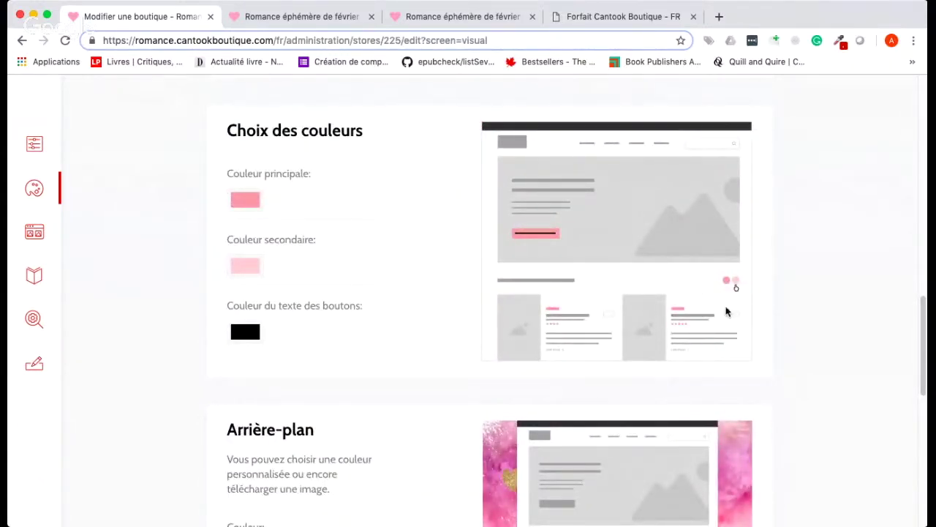
scroll(625, 341, "down", 4)
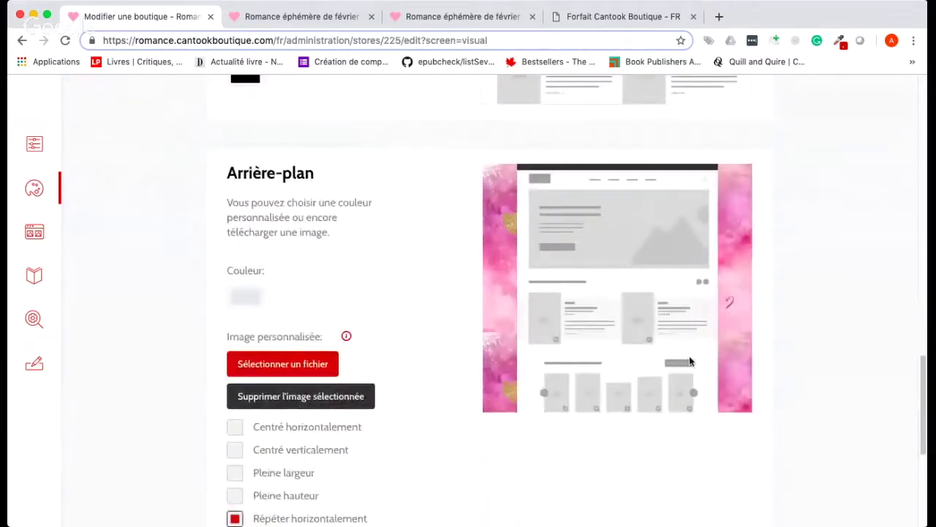
scroll(698, 373, "down", 5)
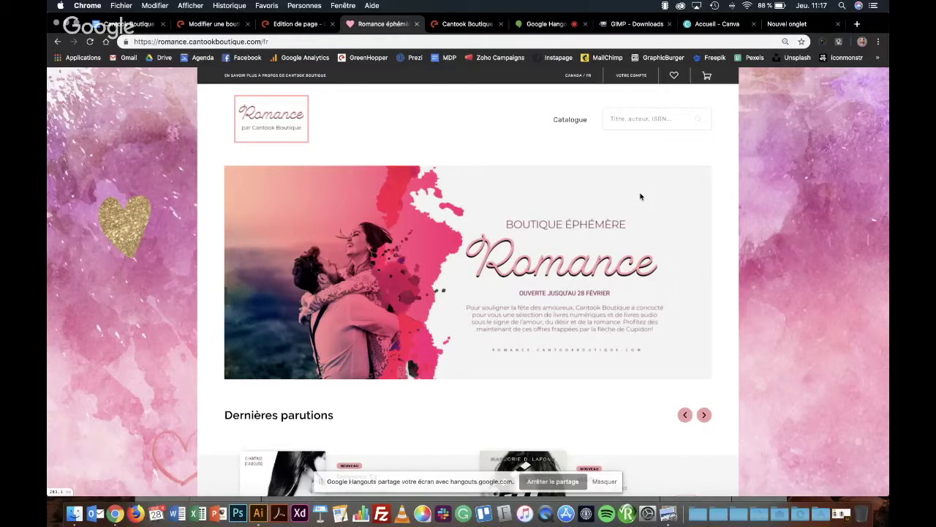
Show the GIMP downloads page, then switch to Canva and browse its design templates
left_click(632, 24)
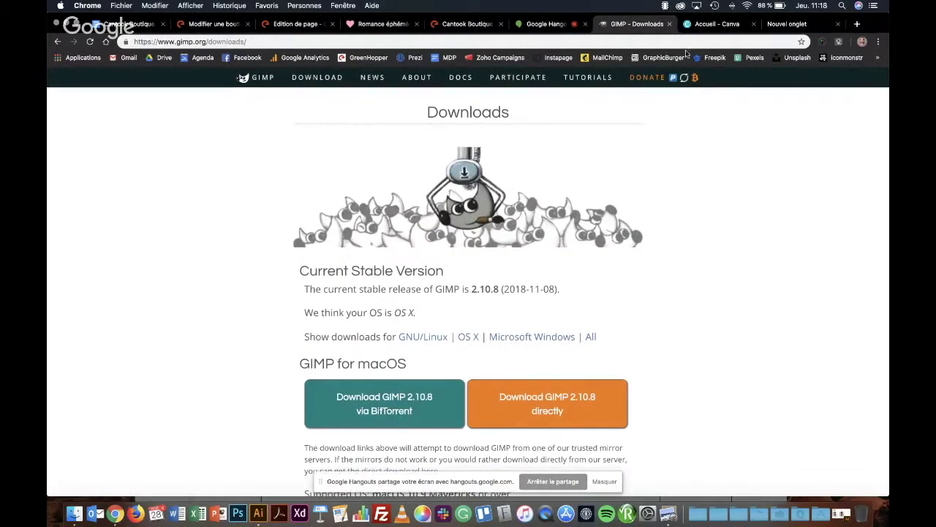
left_click(707, 25)
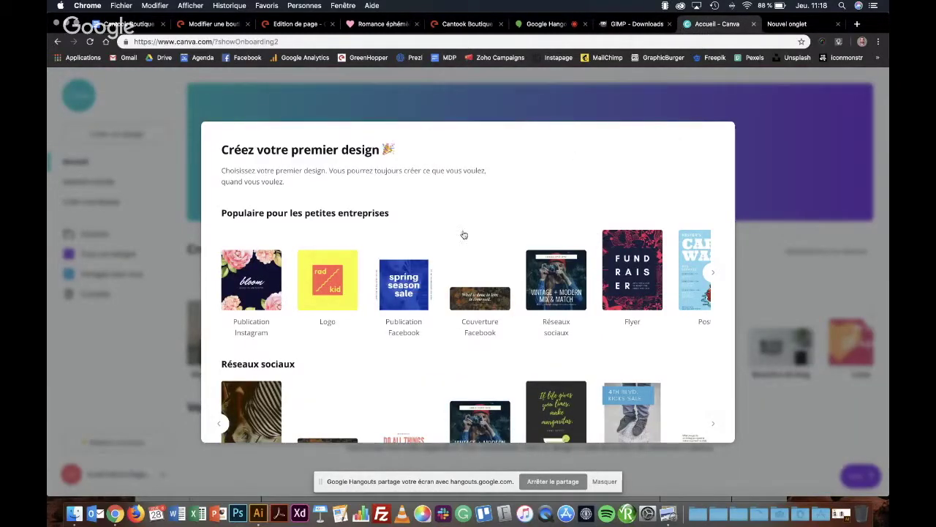
scroll(464, 237, "down", 5)
scroll(465, 238, "down", 8)
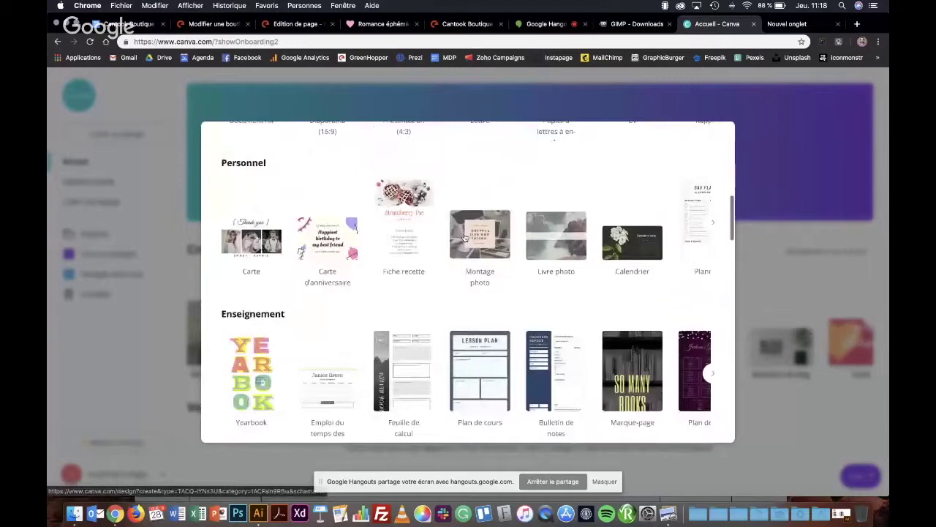
scroll(465, 238, "down", 6)
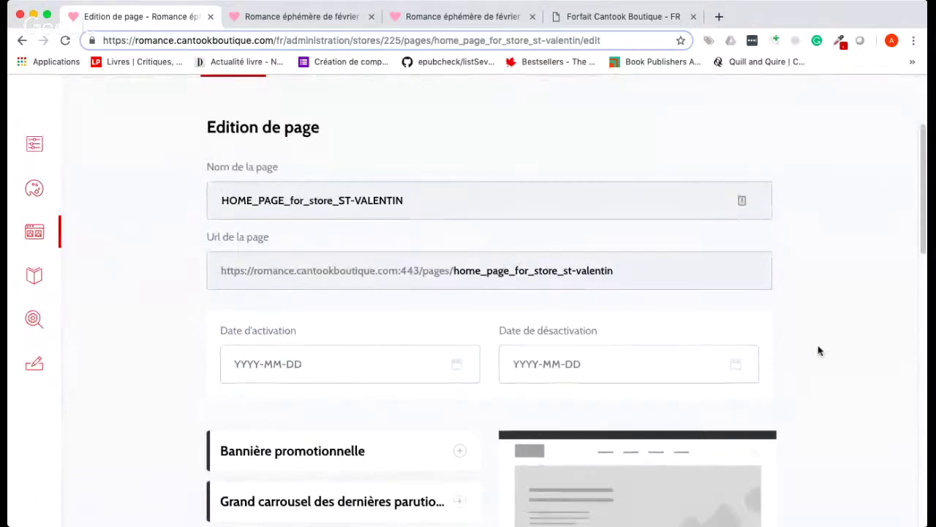
Examine the home page's name, URL, activity dates and list of banner and carousel sections alongside the layout preview
scroll(819, 351, "down", 5)
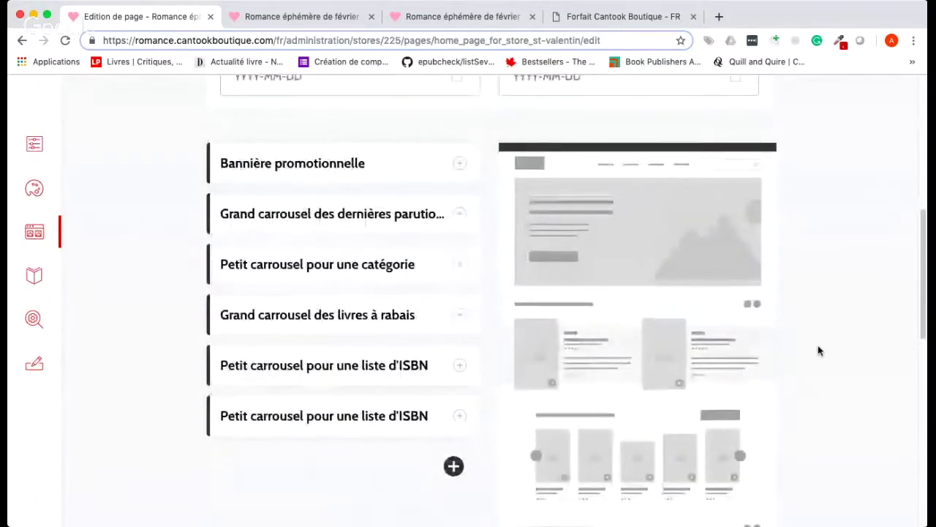
scroll(817, 351, "up", 4)
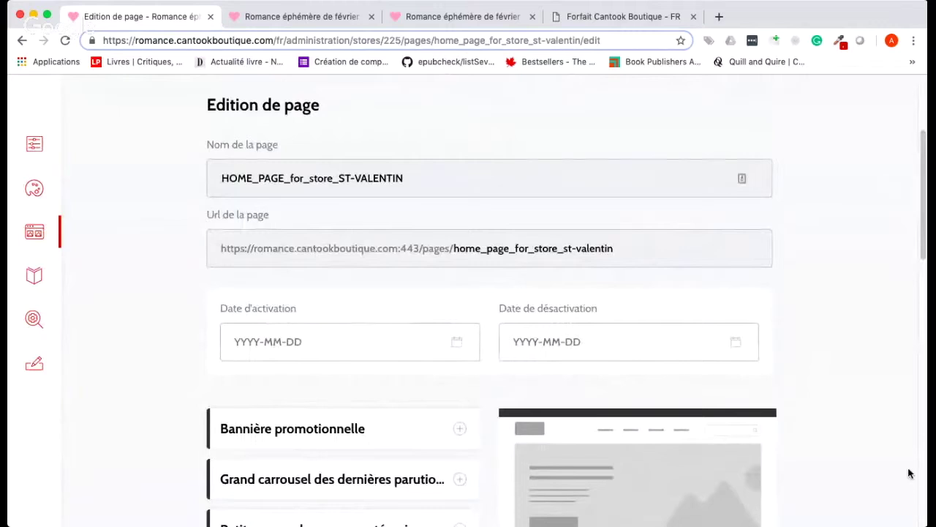
scroll(910, 470, "down", 6)
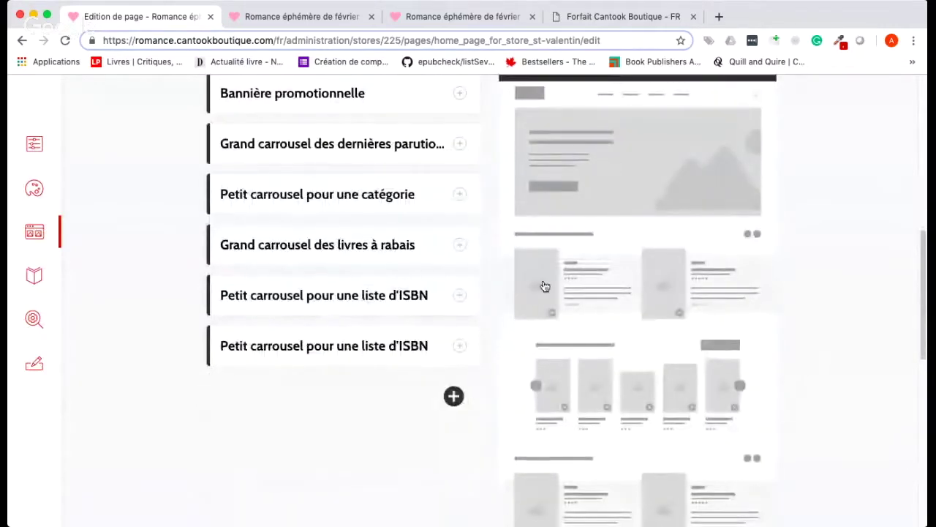
scroll(655, 341, "up", 1)
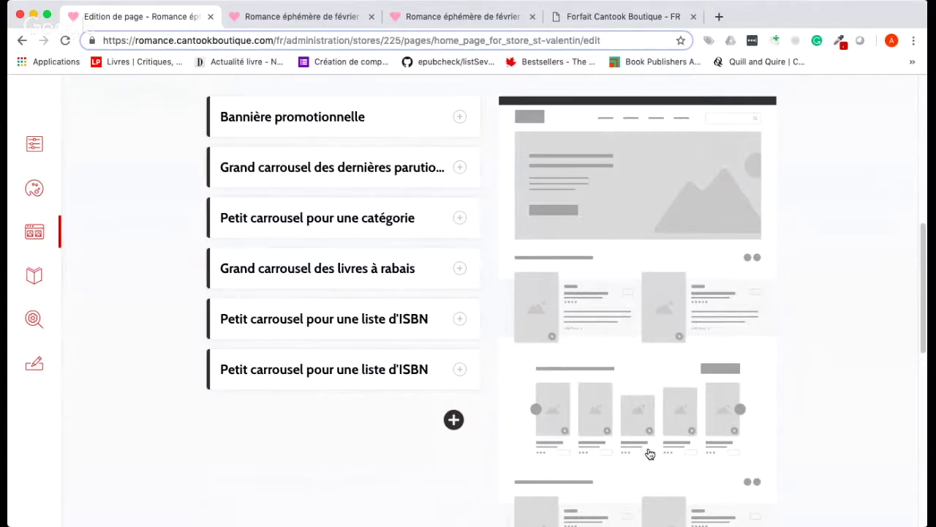
scroll(593, 322, "up", 1)
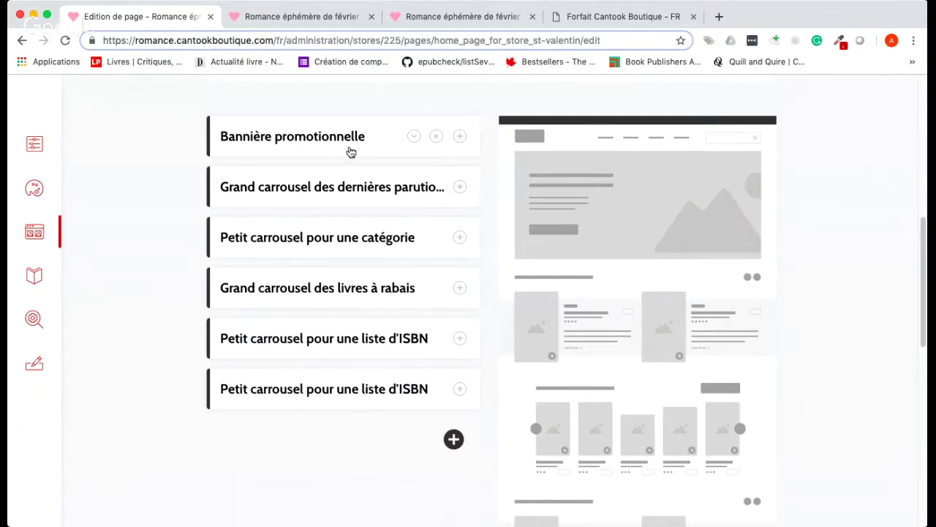
scroll(383, 382, "up", 4)
scroll(377, 367, "down", 2)
scroll(377, 367, "down", 4)
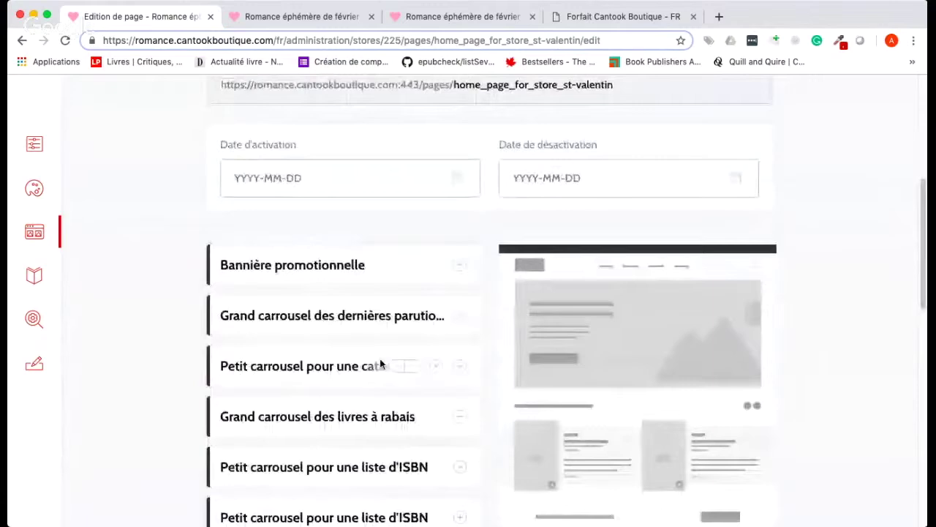
Open the section types that can be added to the home page and compare Bannière promotionnelle, Bannière descriptive and Carrousel de bannières
left_click(454, 324)
scroll(302, 248, "down", 2)
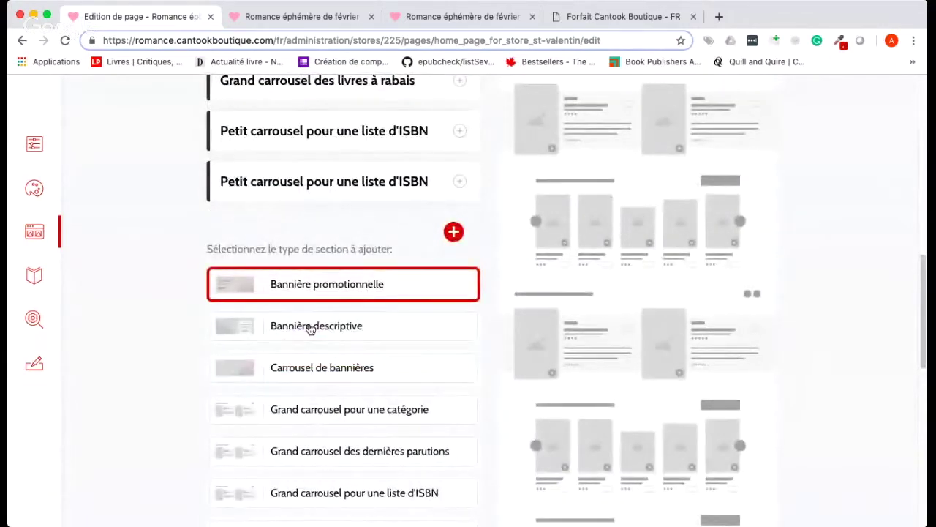
left_click(310, 326)
left_click(350, 291)
left_click(359, 371)
left_click(250, 283)
left_click(315, 330)
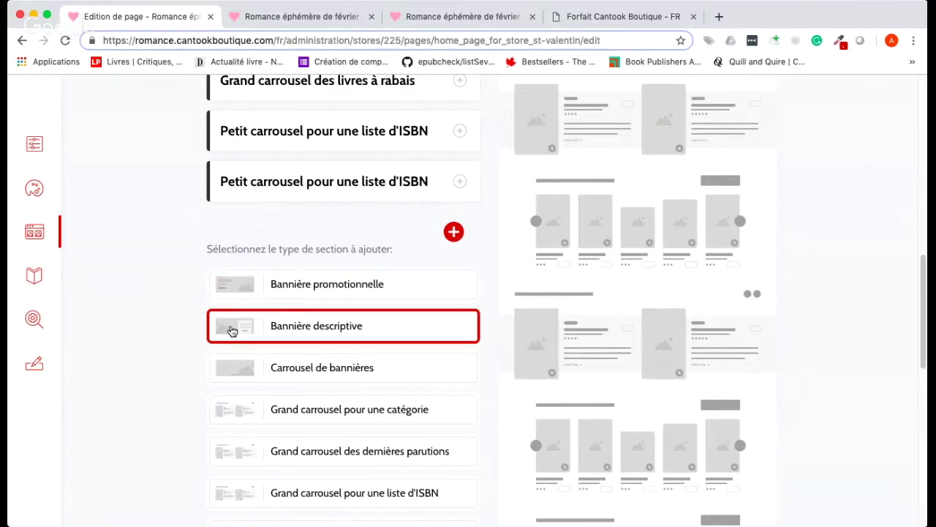
left_click(384, 373)
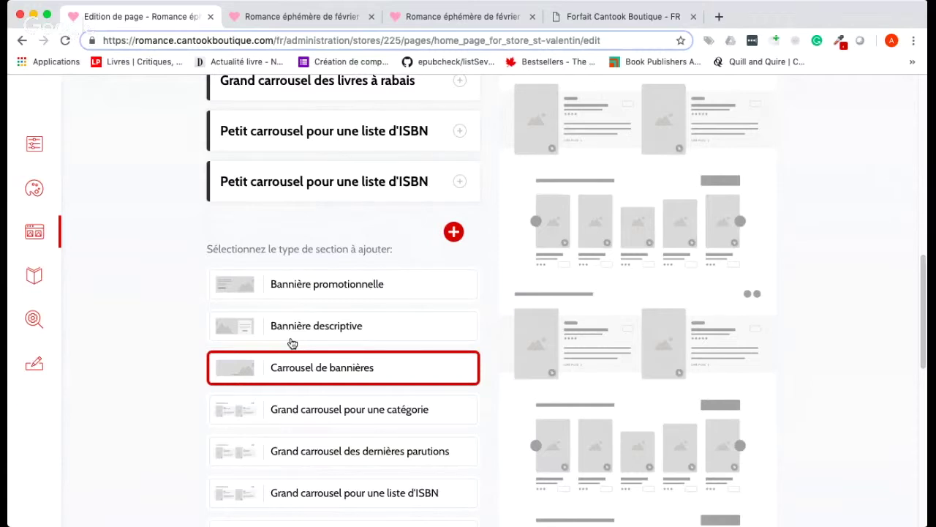
Browse the large and small carousel section types and select Grand carrousel des dernières parutions
scroll(141, 370, "down", 1)
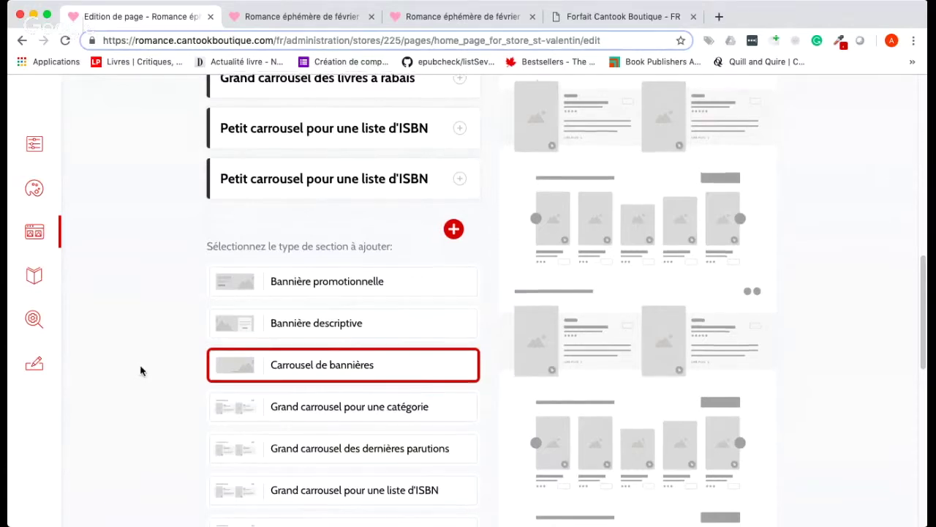
scroll(141, 370, "down", 3)
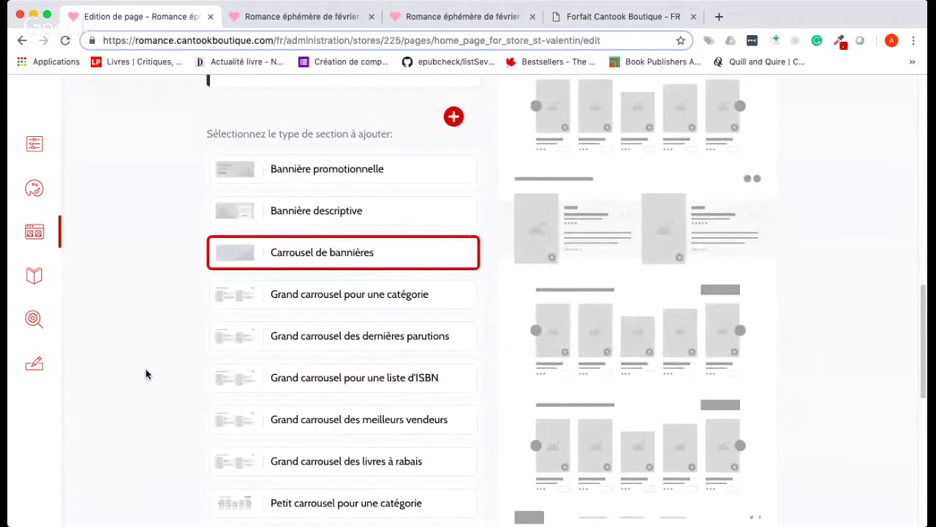
scroll(145, 375, "down", 3)
left_click(237, 237)
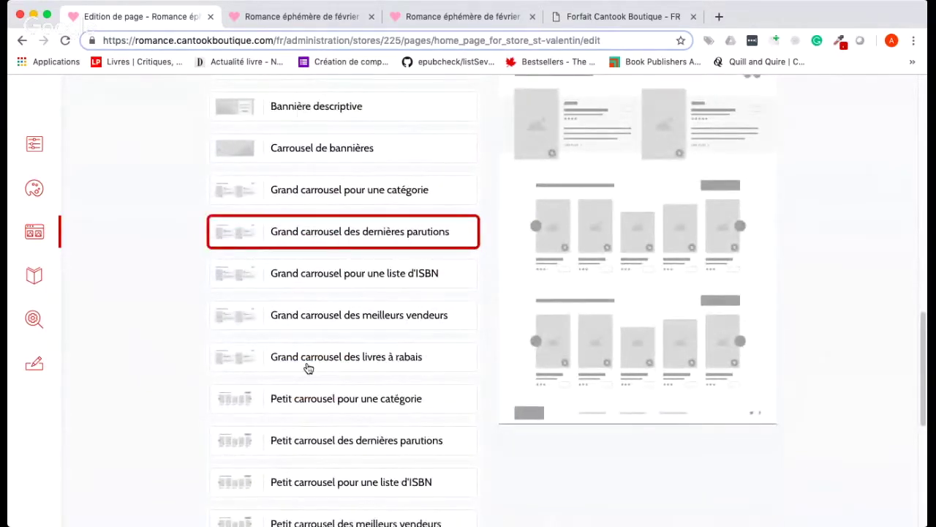
Switch to the JCL Romance storefront and review its book carousels from Des séries sentimentales à dévorer back to Dernières parutions
left_click(261, 20)
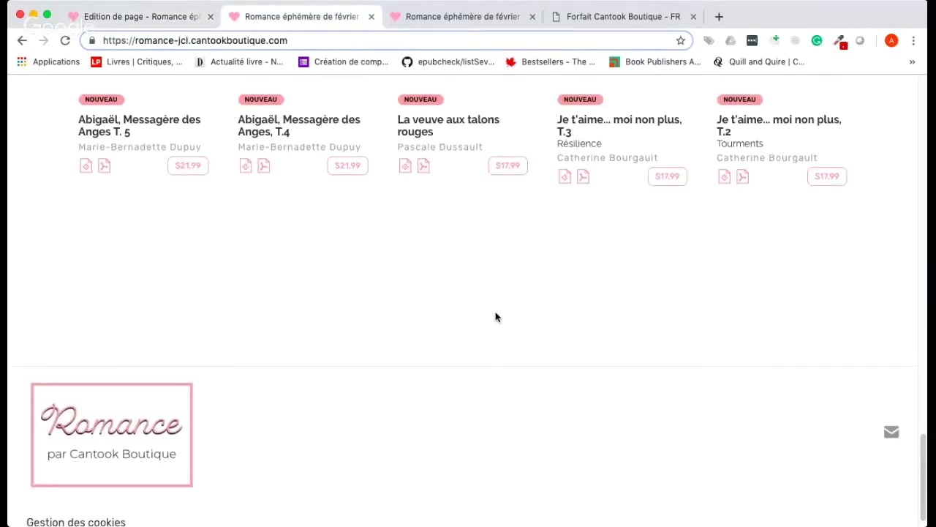
scroll(495, 316, "up", 5)
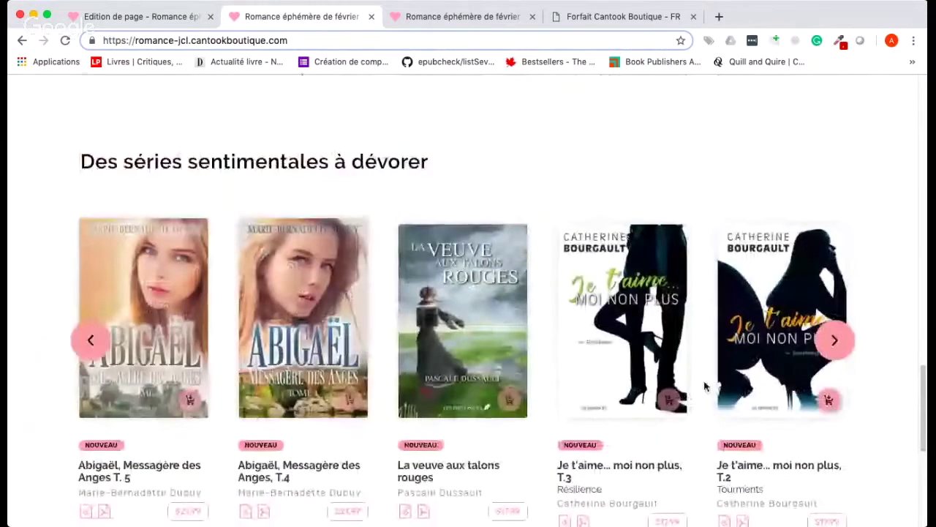
scroll(705, 386, "up", 9)
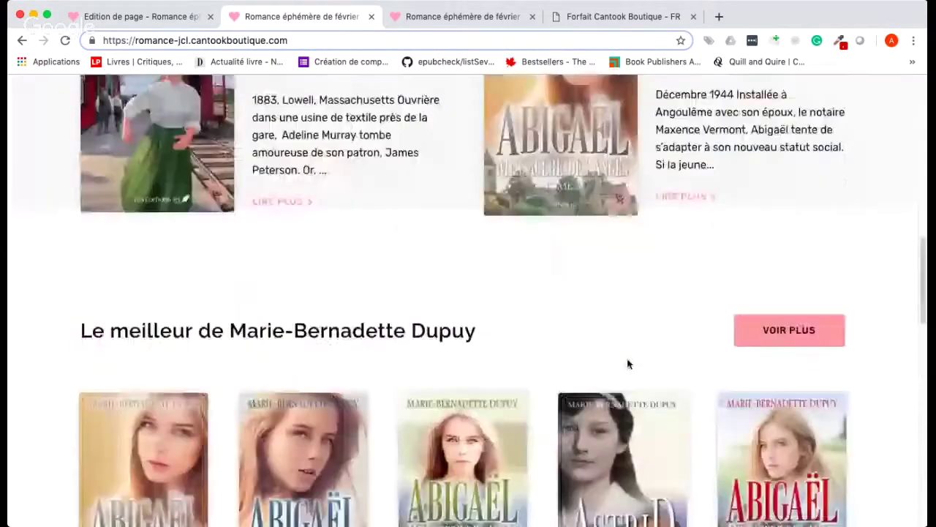
scroll(627, 363, "up", 3)
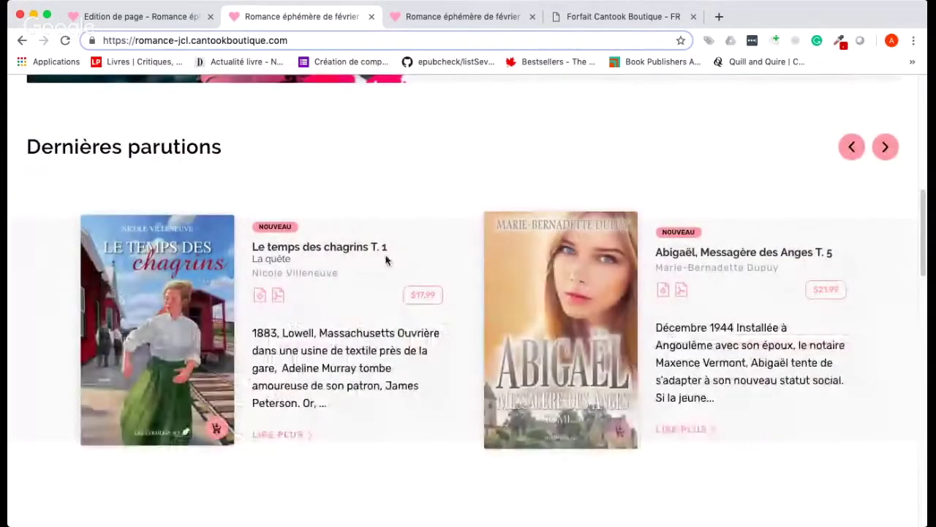
scroll(736, 363, "up", 1)
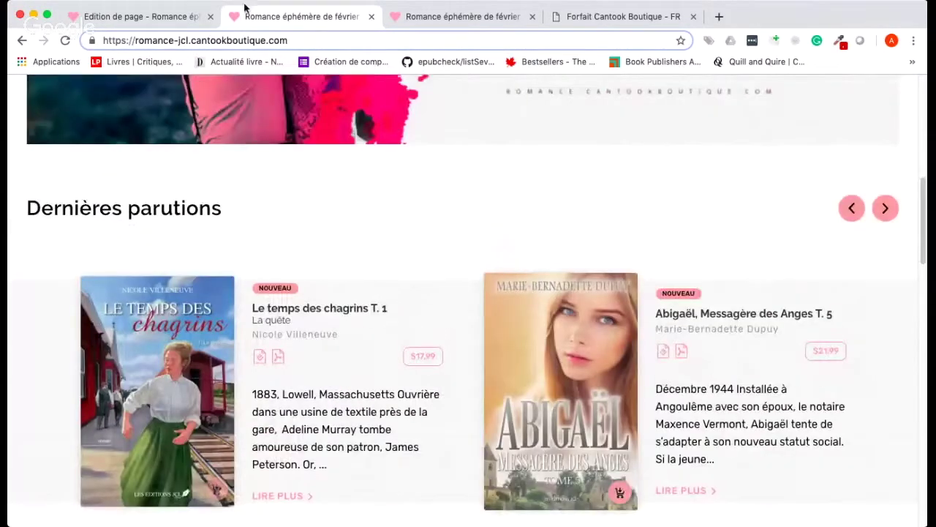
Return to the home page editor and select Grand carrousel des meilleurs vendeurs, then Grand carrousel des livres à rabais, among the section types
left_click(109, 21)
scroll(705, 402, "up", 1)
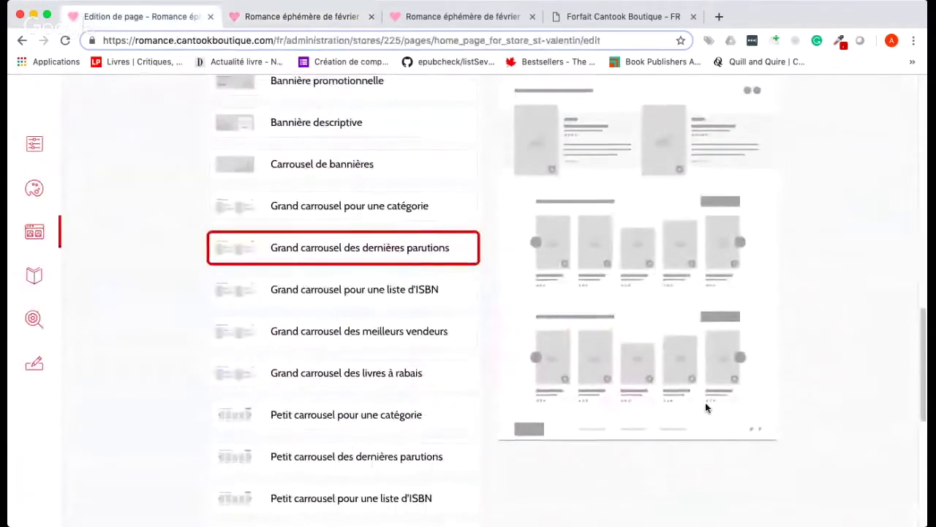
scroll(705, 403, "up", 3)
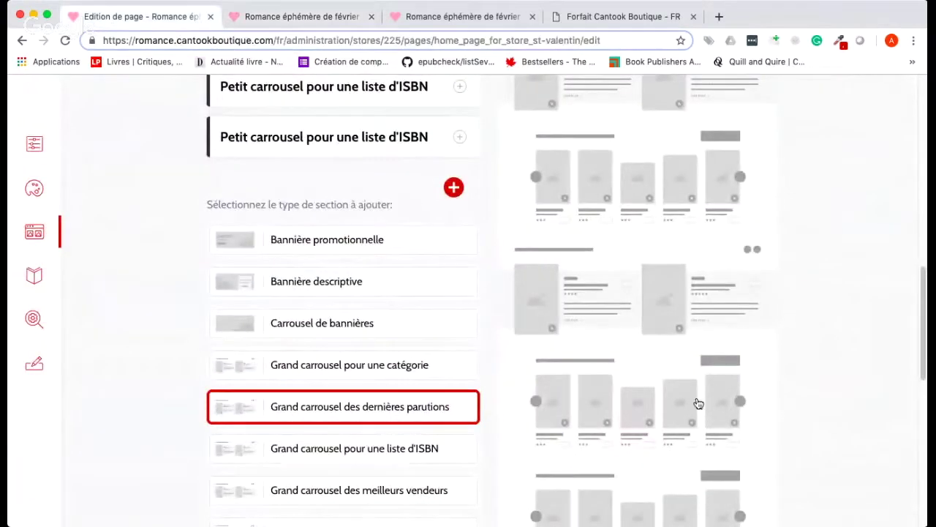
scroll(622, 413, "down", 2)
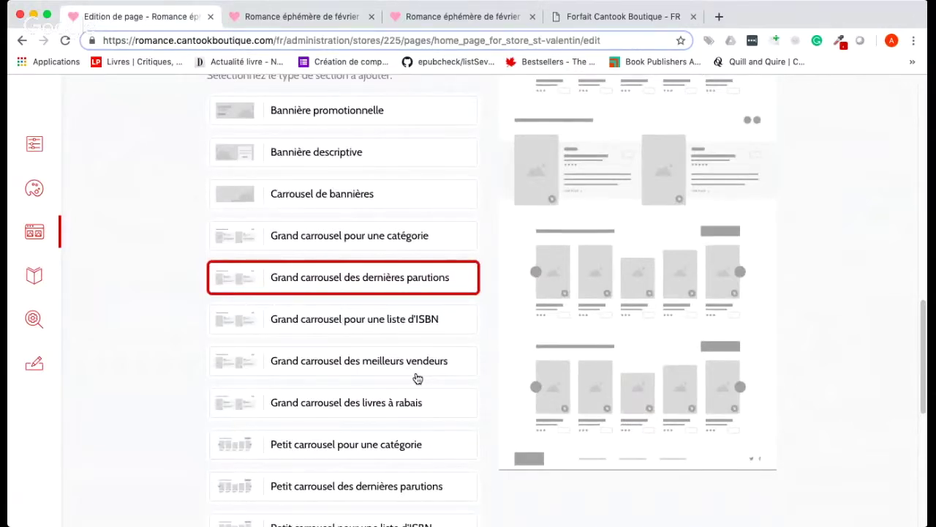
scroll(417, 374, "up", 2)
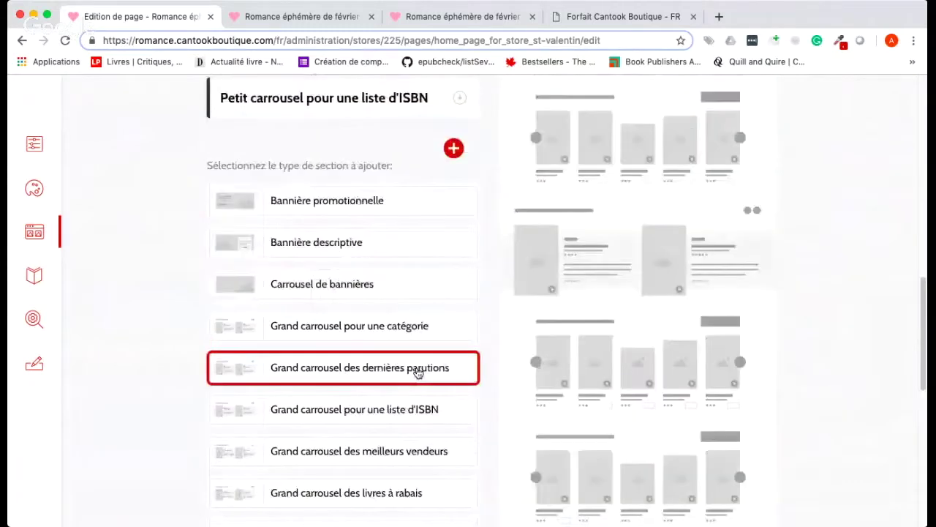
scroll(410, 343, "down", 2)
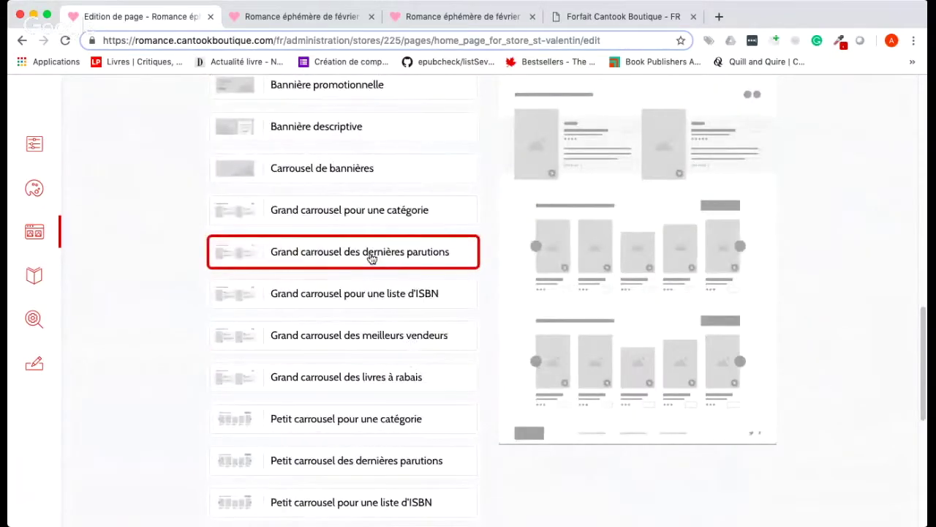
left_click(381, 345)
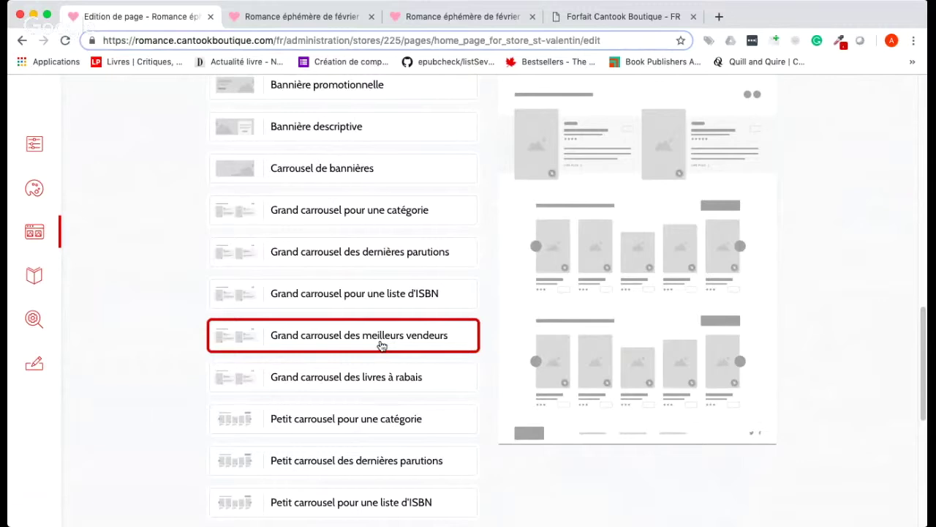
scroll(381, 345, "down", 3)
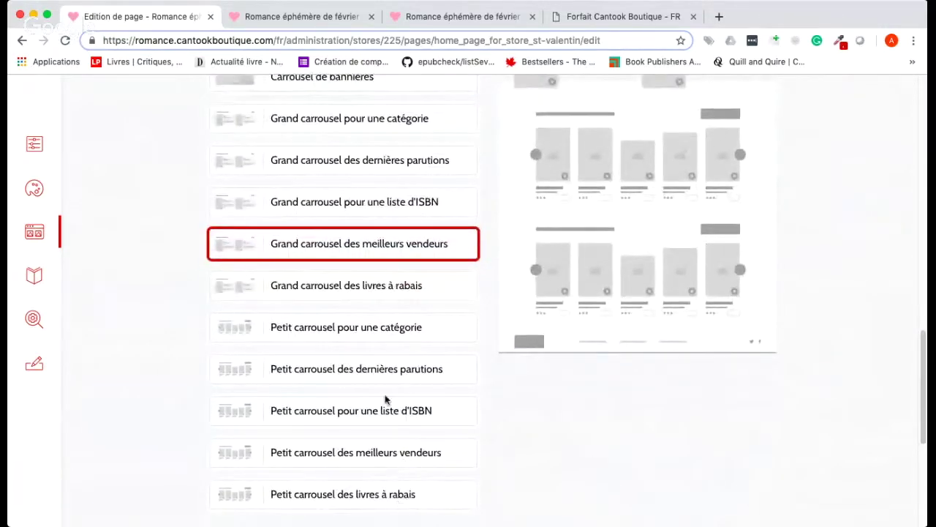
left_click(368, 285)
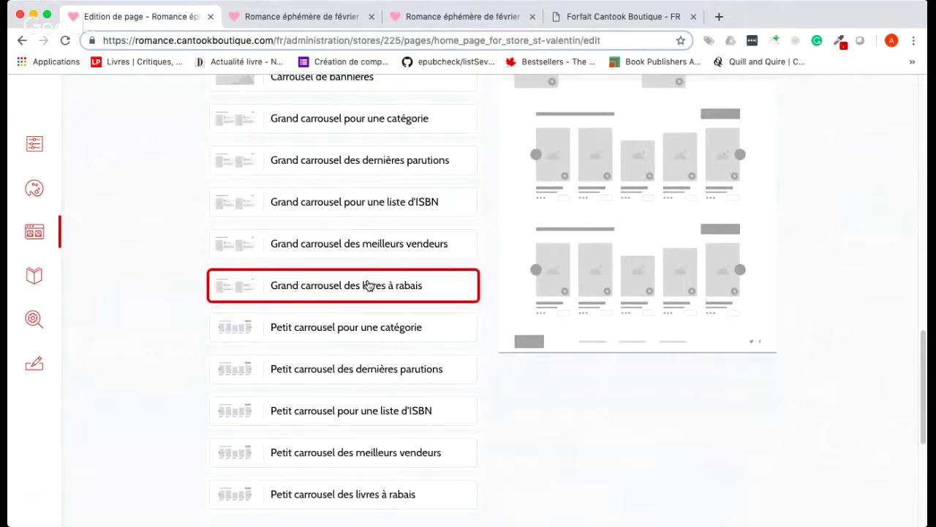
Compare the page's section list with the JCL storefront, browsing through the Dernières parutions carousel and the smaller carousels below it
scroll(559, 419, "up", 4)
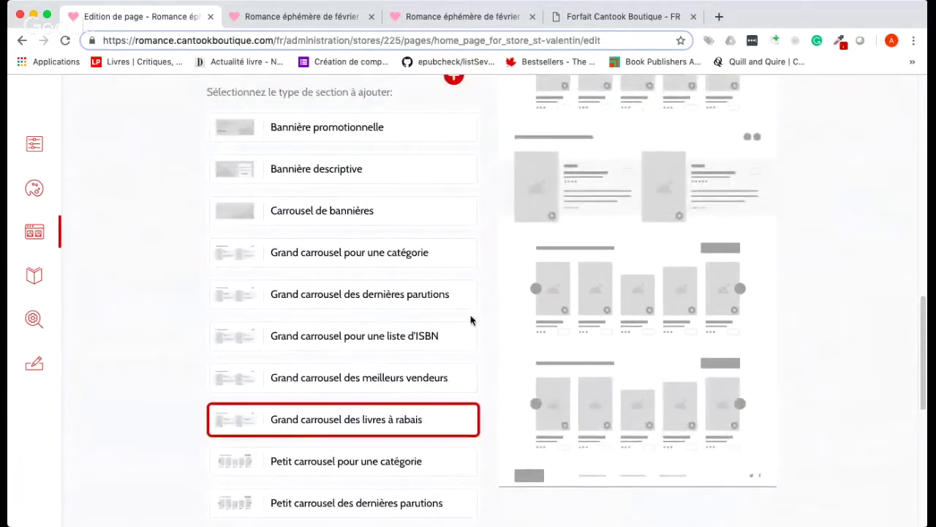
scroll(471, 320, "up", 10)
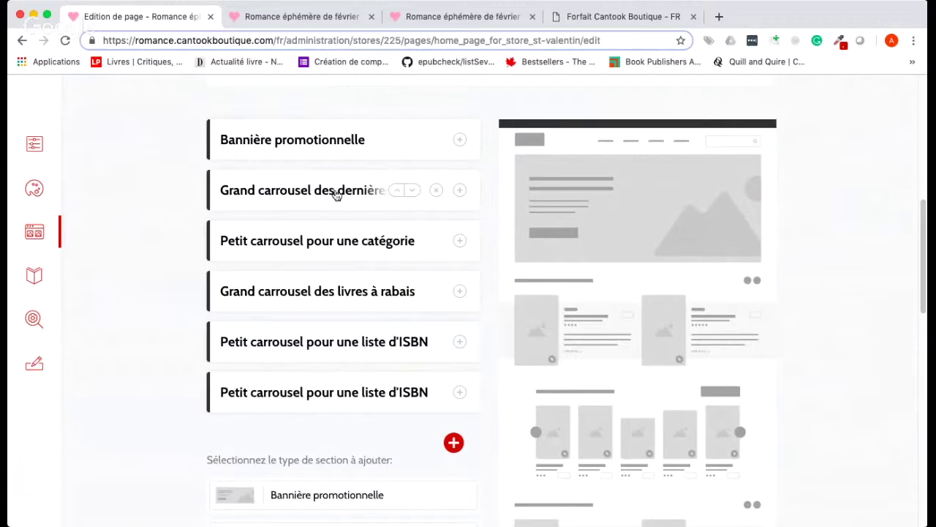
left_click(268, 17)
scroll(505, 316, "up", 3)
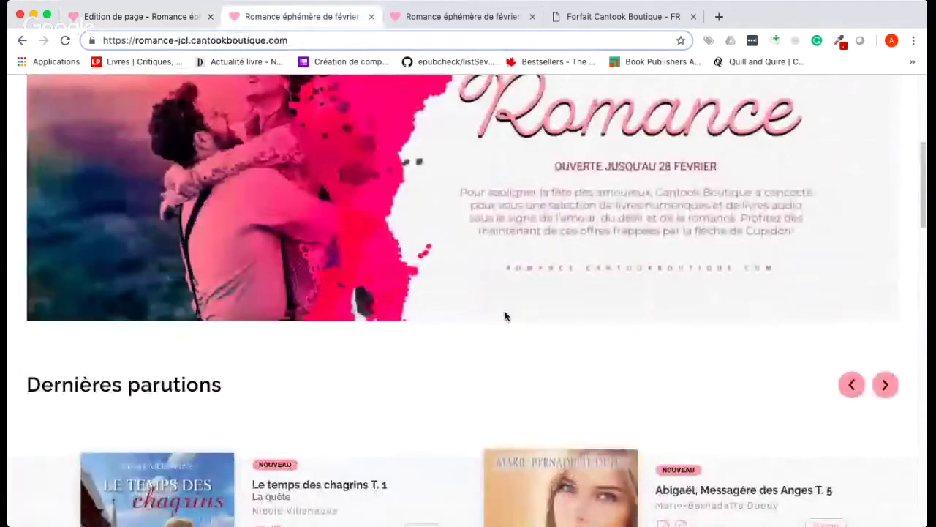
scroll(505, 316, "down", 5)
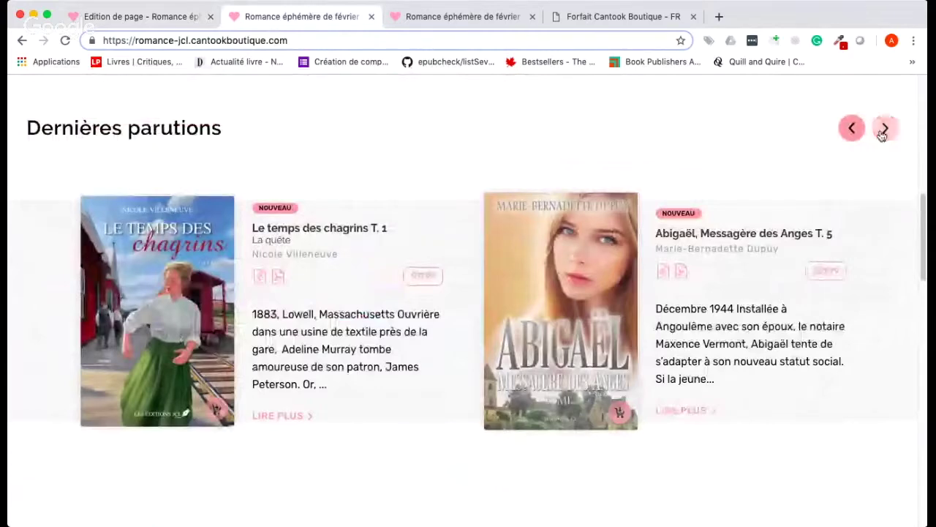
left_click(883, 131)
left_click(883, 130)
left_click(882, 130)
left_click(882, 131)
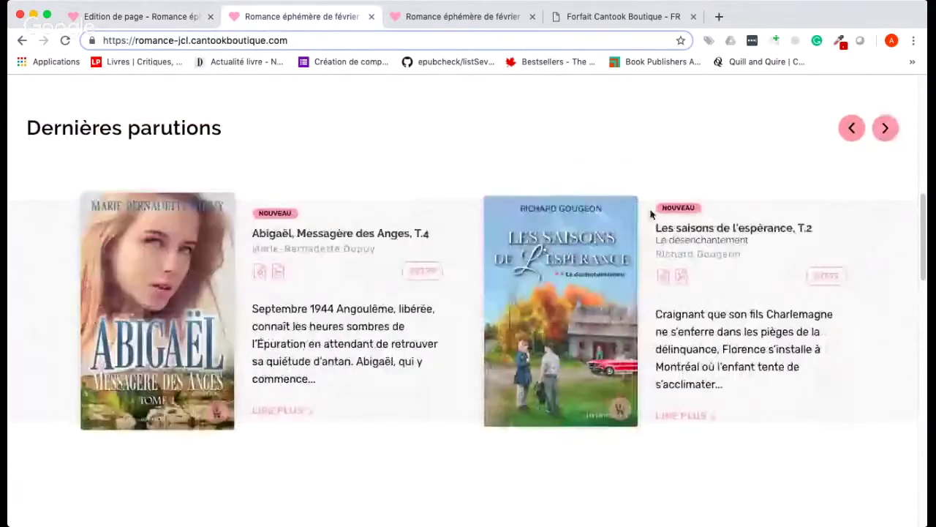
scroll(650, 276, "down", 10)
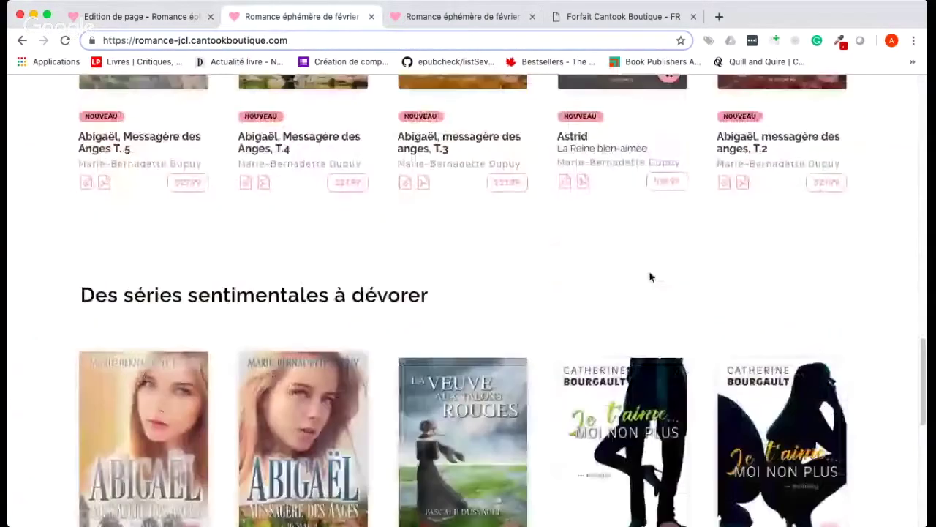
scroll(650, 275, "down", 4)
Show the Guy Saint-Jean Romance storefront and browse through the discounted titles in its Livres à rabais carousel
left_click(125, 15)
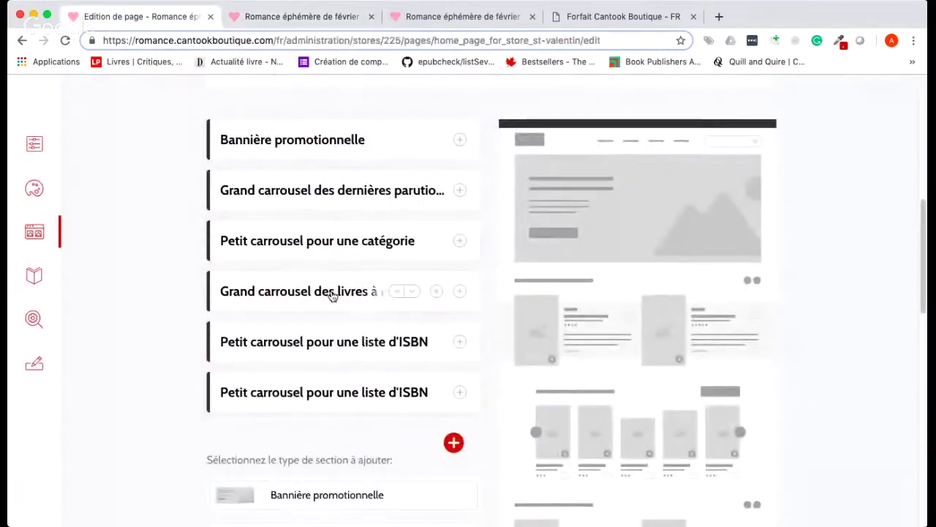
left_click(427, 16)
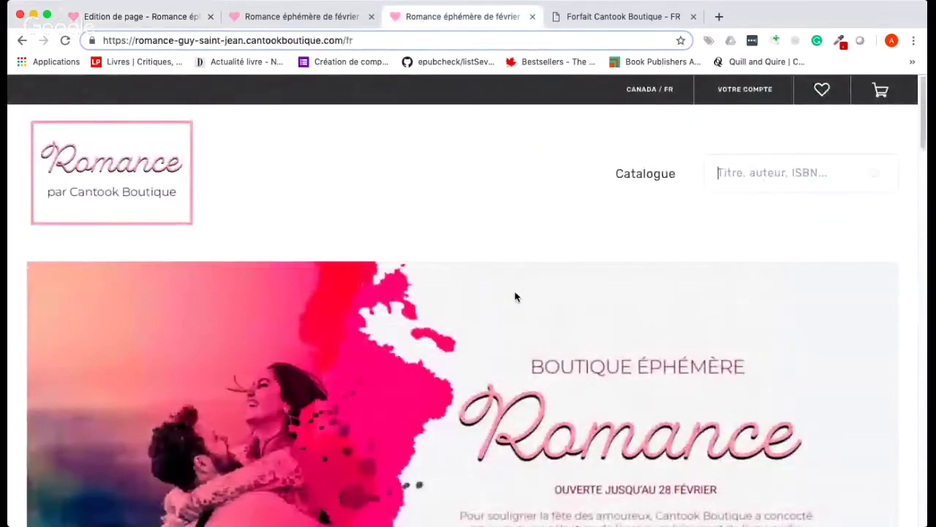
scroll(515, 296, "down", 20)
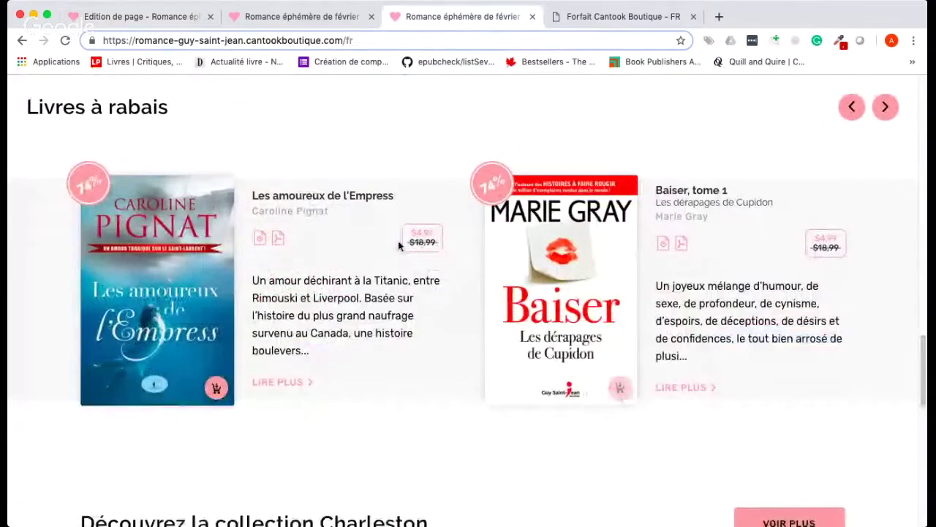
left_click(885, 109)
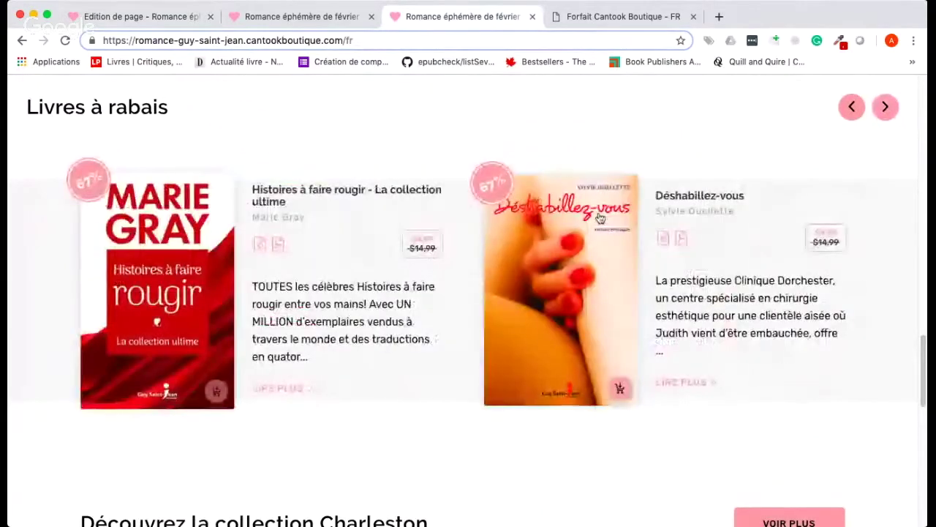
left_click(885, 107)
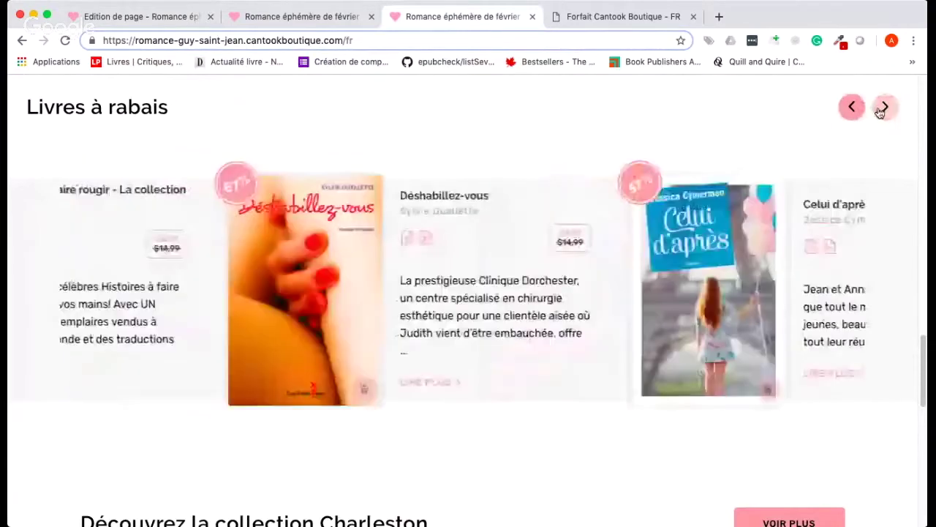
Return to the home page editor and expand the first Petit carrousel pour une liste d'ISBN section
left_click(164, 18)
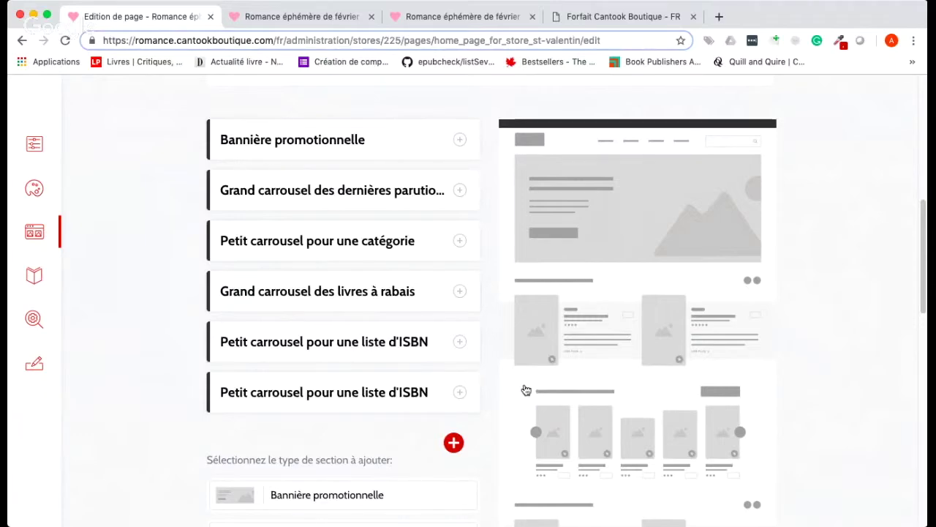
scroll(525, 390, "down", 3)
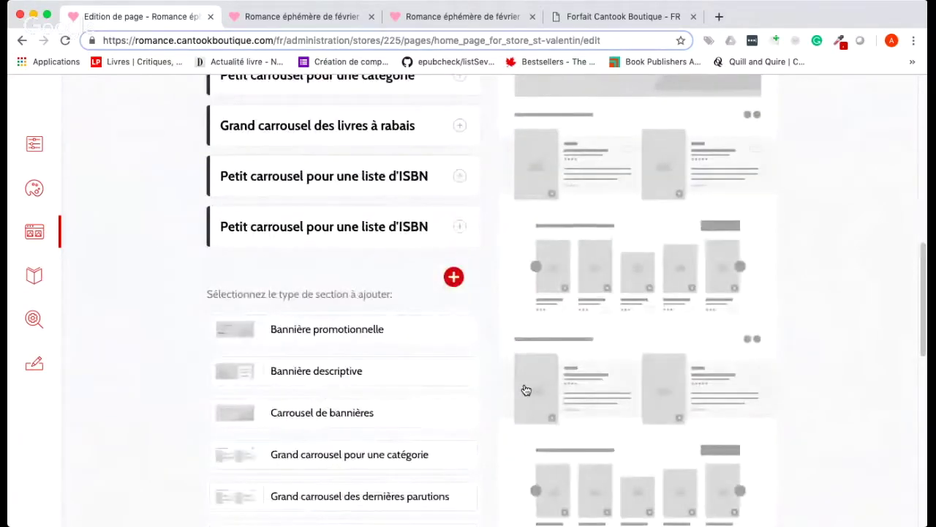
scroll(520, 393, "up", 5)
scroll(517, 402, "down", 2)
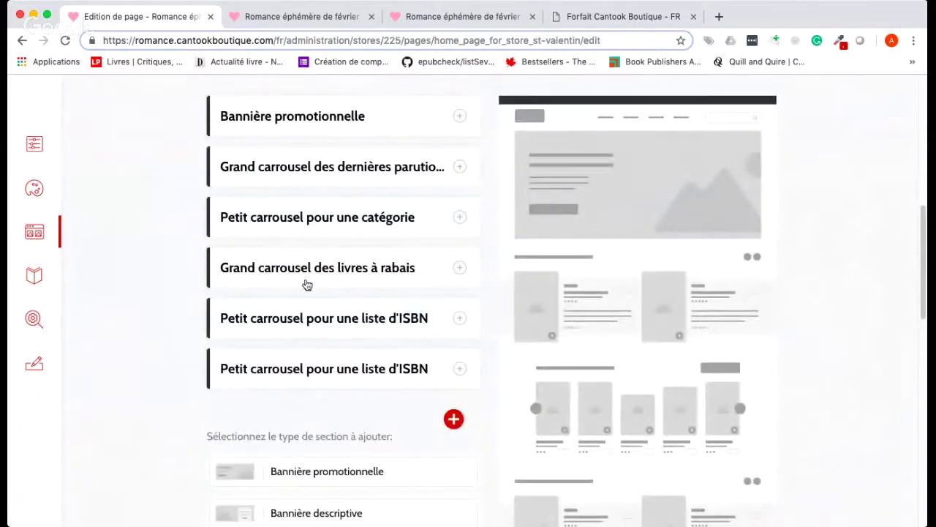
left_click(308, 317)
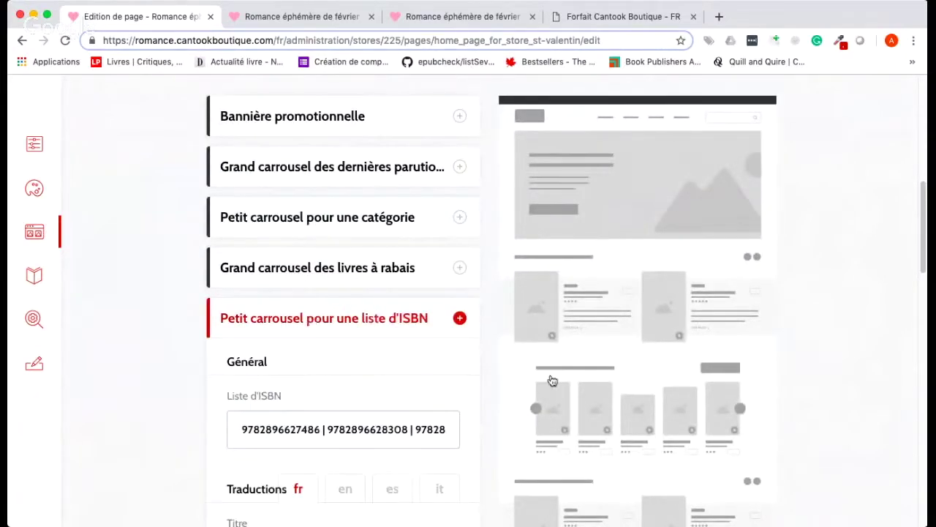
Examine the expanded carousel's ISBN list, French title, button destination and activation dates, along with its position in the layout preview
scroll(648, 420, "down", 2)
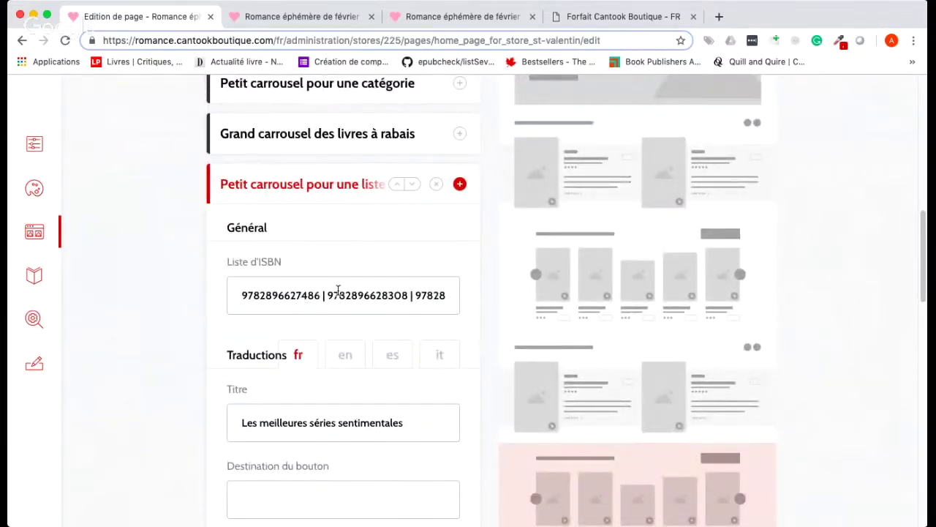
scroll(340, 294, "down", 1)
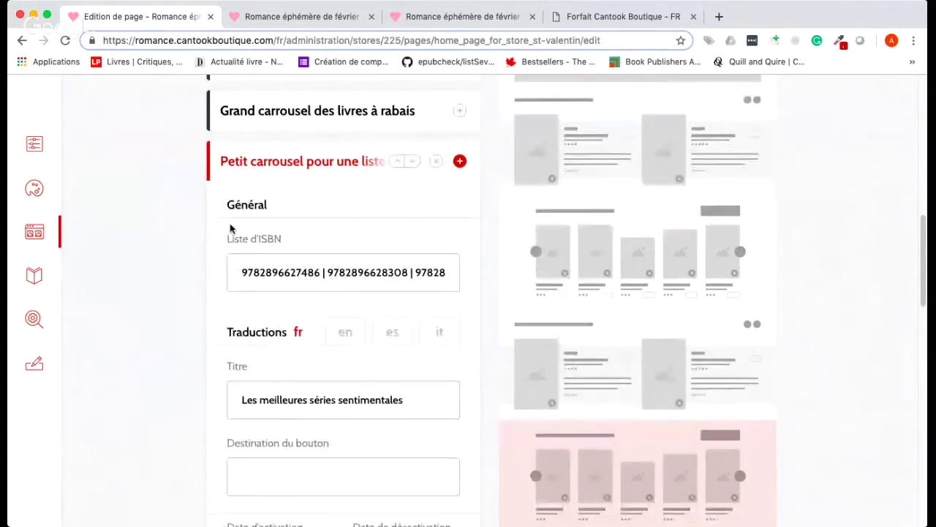
left_click_drag(288, 274, 343, 280)
left_click(319, 286)
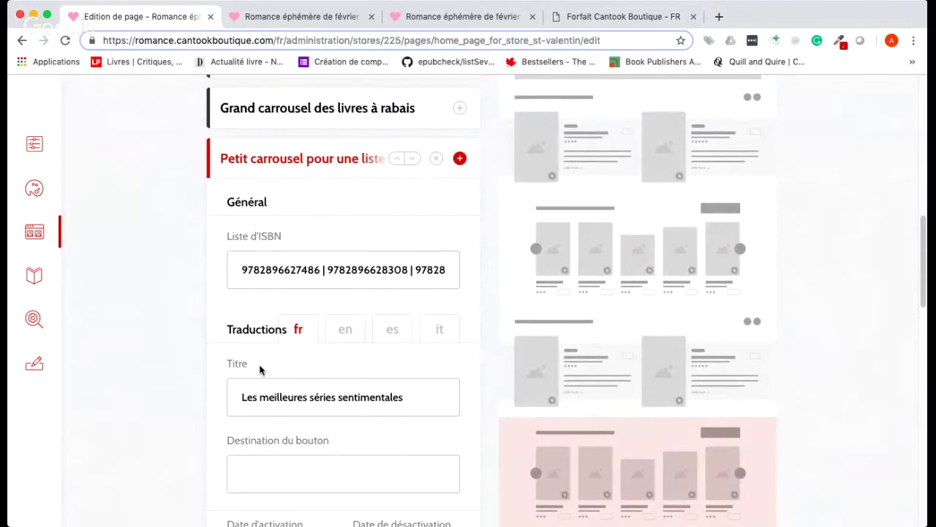
scroll(252, 371, "down", 1)
triple_click(243, 374)
left_click(407, 377)
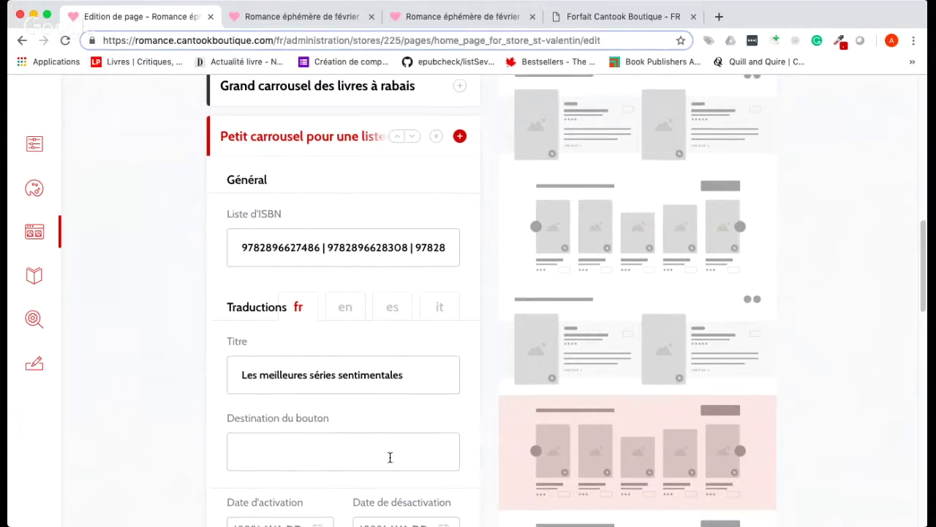
scroll(389, 458, "down", 3)
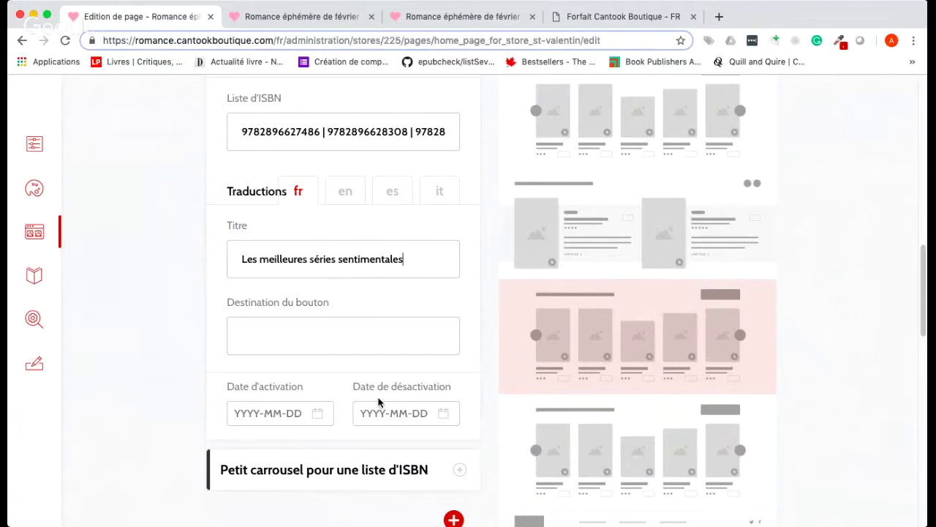
scroll(426, 375, "up", 3)
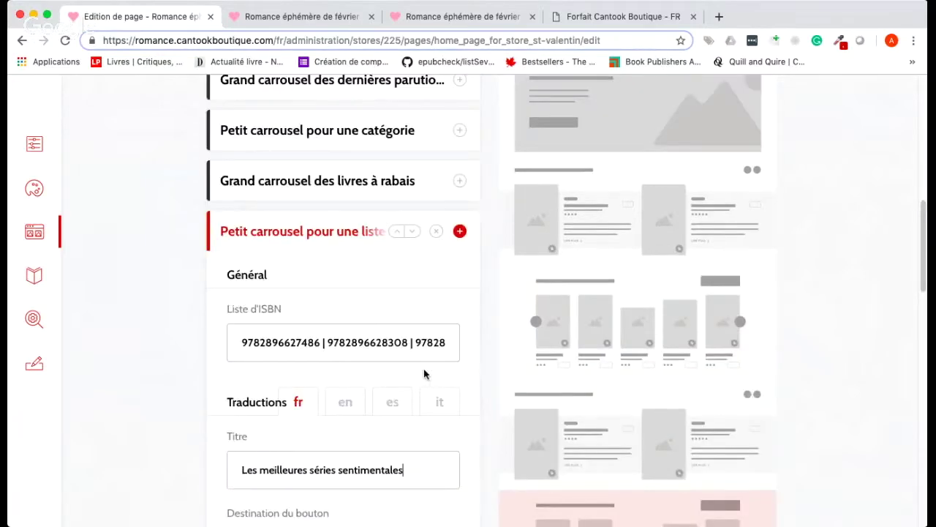
scroll(424, 373, "up", 3)
scroll(395, 417, "down", 1)
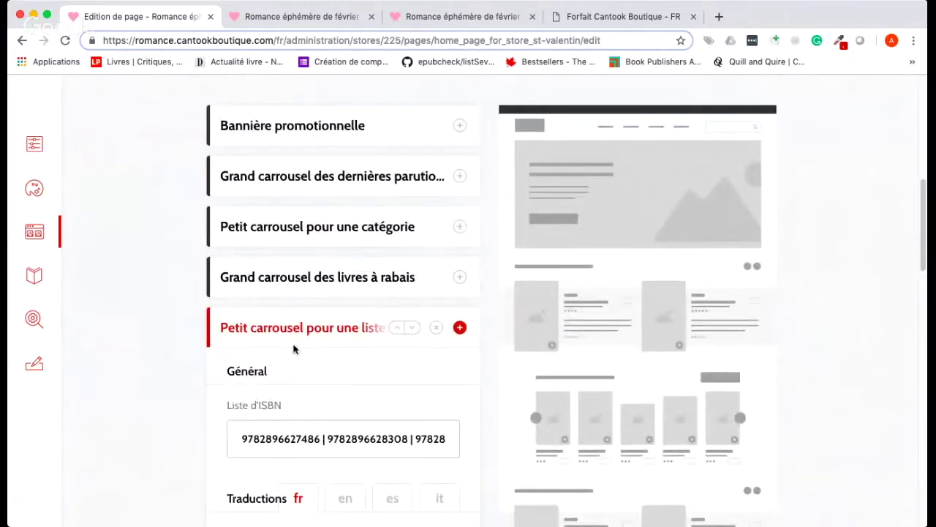
Expand the Petit carrousel pour une catégorie section and open its category choices
left_click(300, 232)
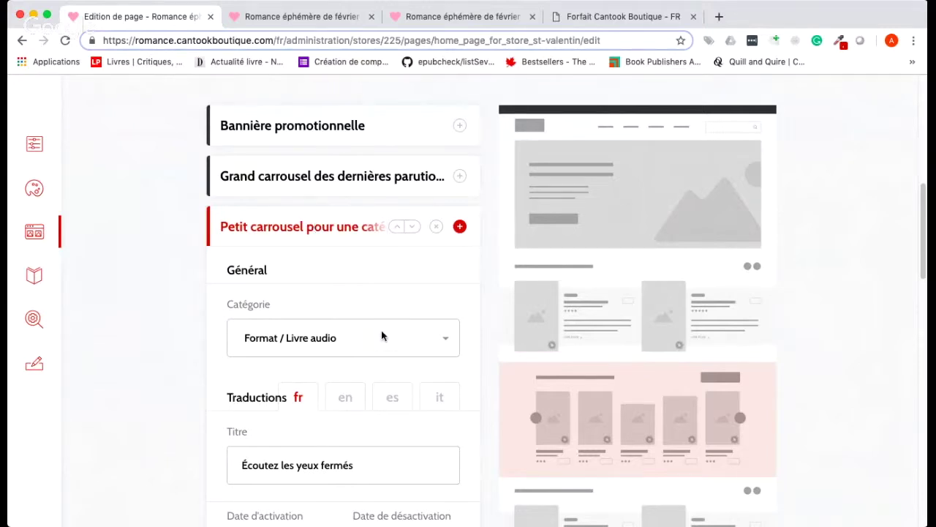
scroll(380, 334, "down", 1)
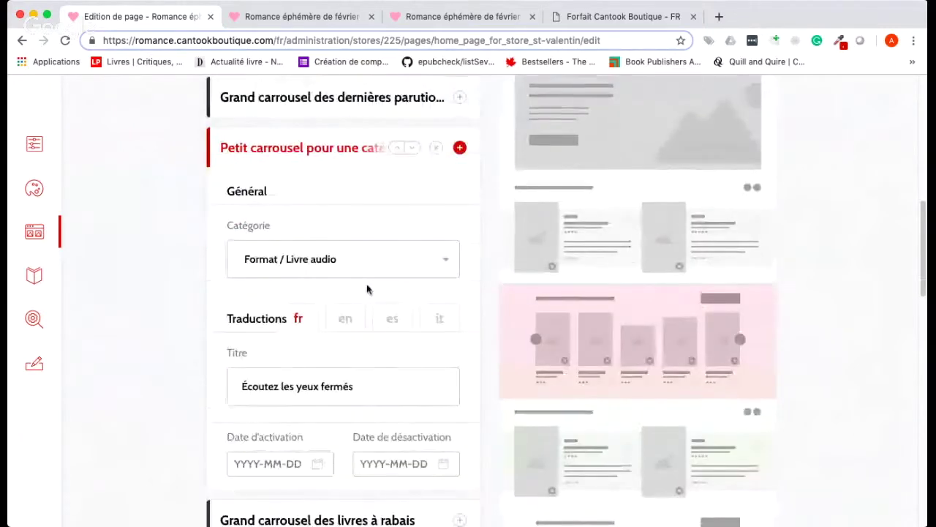
left_click(445, 267)
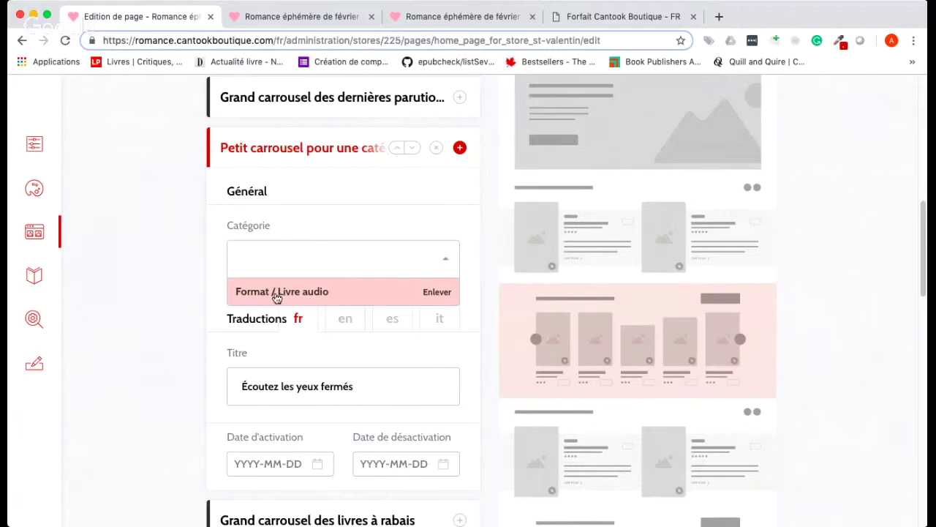
Load the main storefront romance.cantookboutique.com in place of the JCL one and view its Écoutez les yeux fermés carousel
left_click(282, 27)
scroll(575, 428, "up", 8)
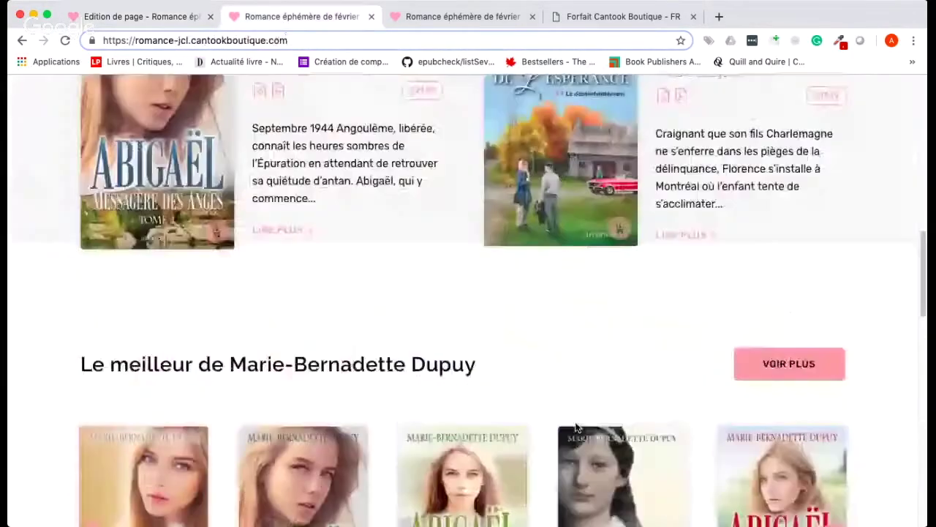
scroll(253, 80, "up", 10)
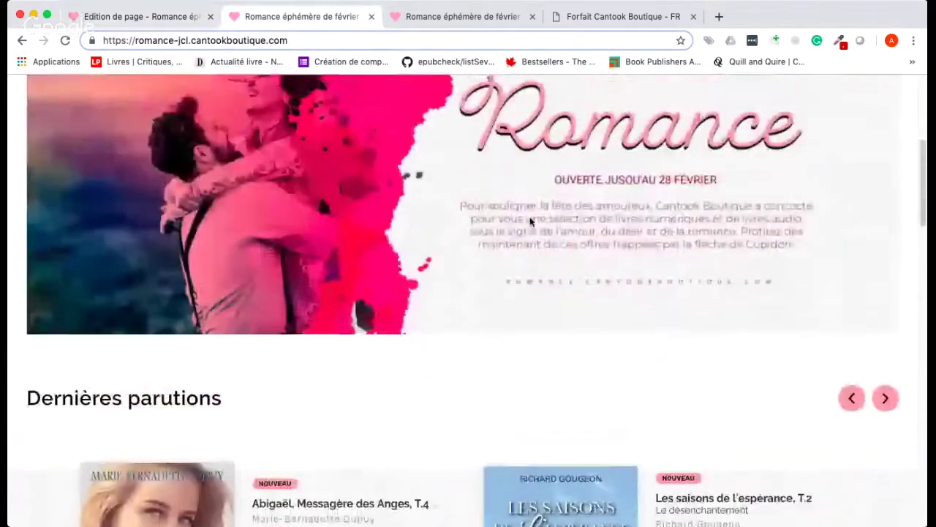
double_click(188, 42)
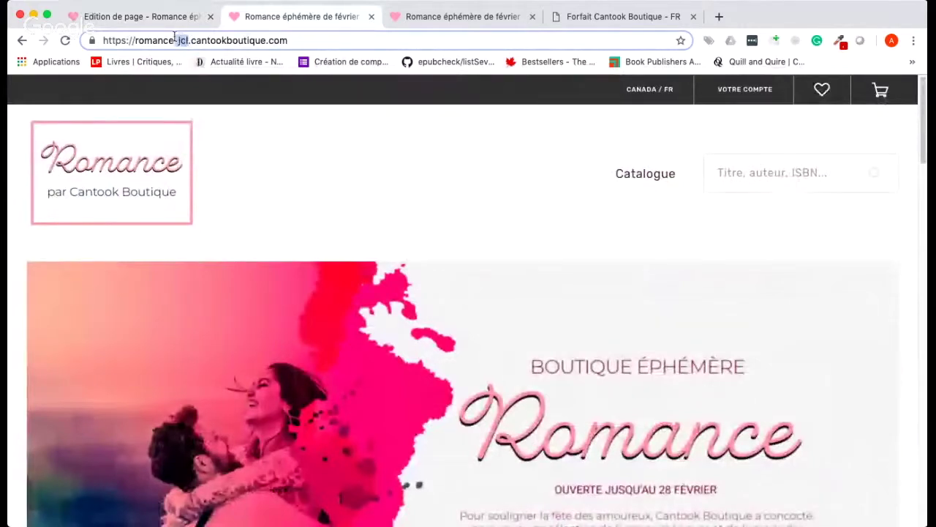
key("shift+Left")
key("BackSpace")
key("Return")
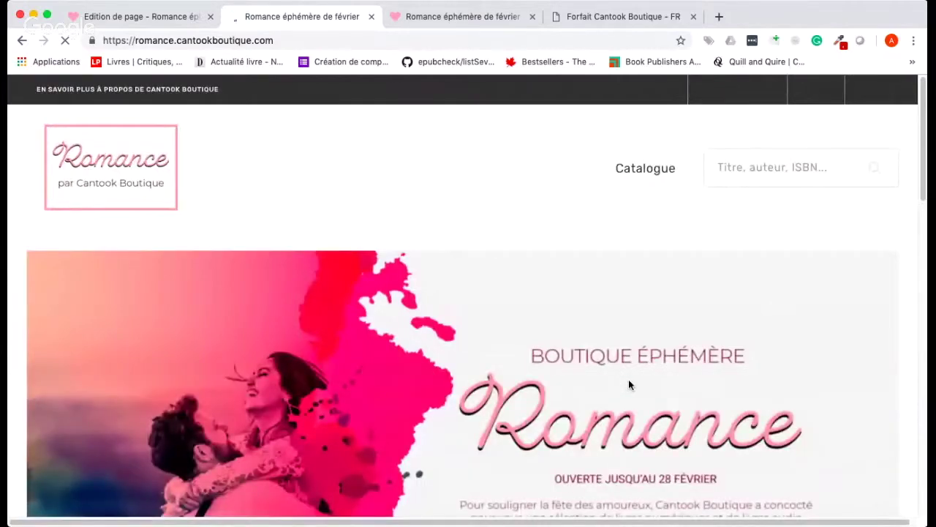
scroll(629, 379, "down", 5)
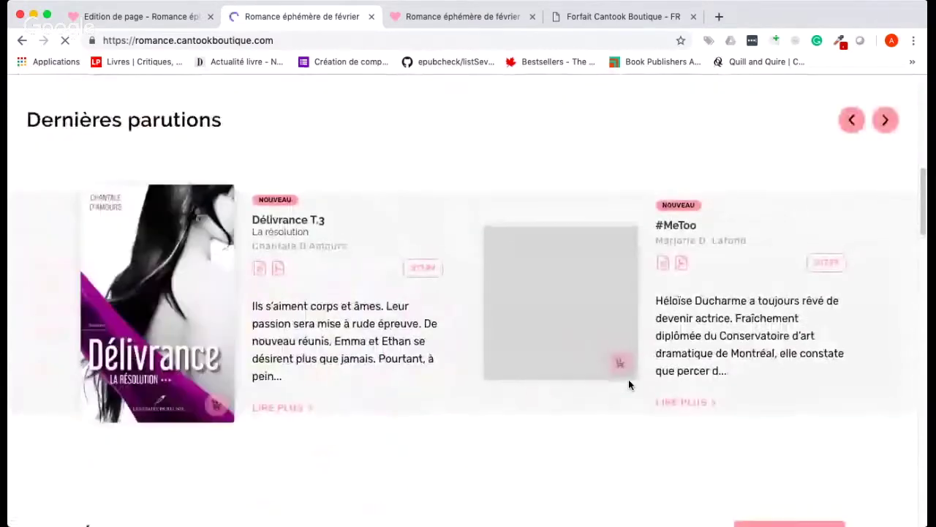
scroll(628, 384, "down", 2)
scroll(168, 309, "down", 6)
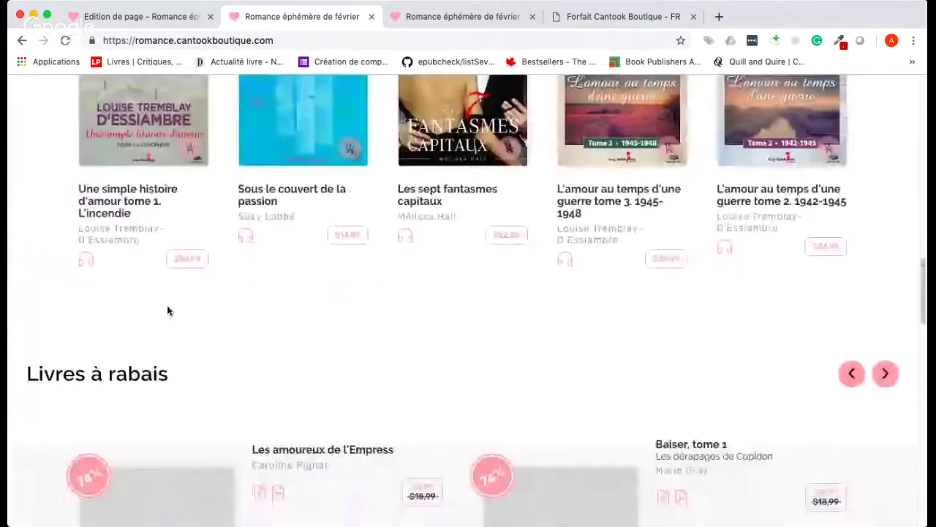
scroll(300, 423, "up", 4)
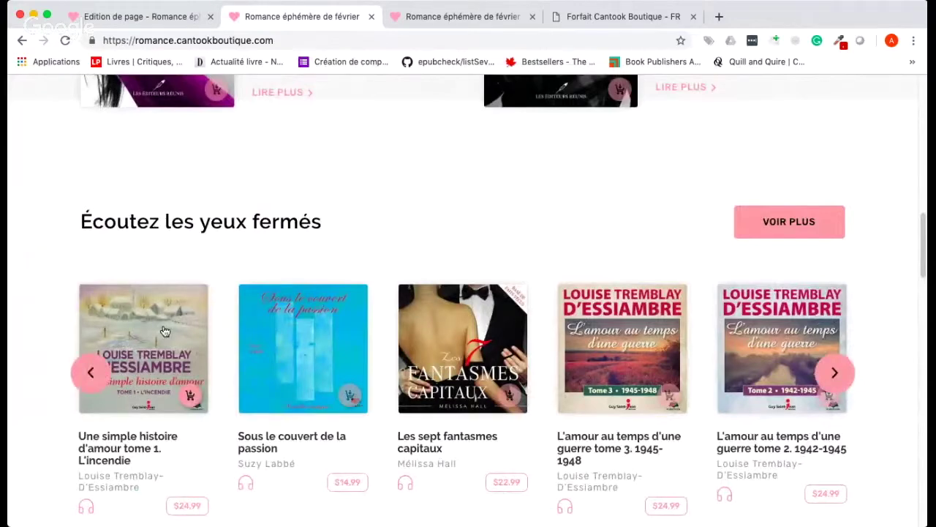
Return to the home page editor and search the carousel's category options for "charleston", followed by "louise trem"
left_click(106, 17)
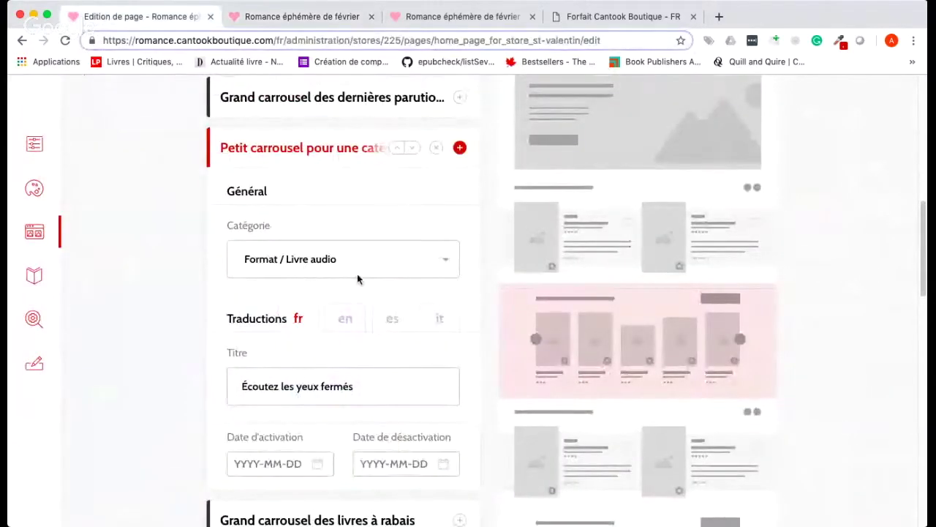
left_click(330, 253)
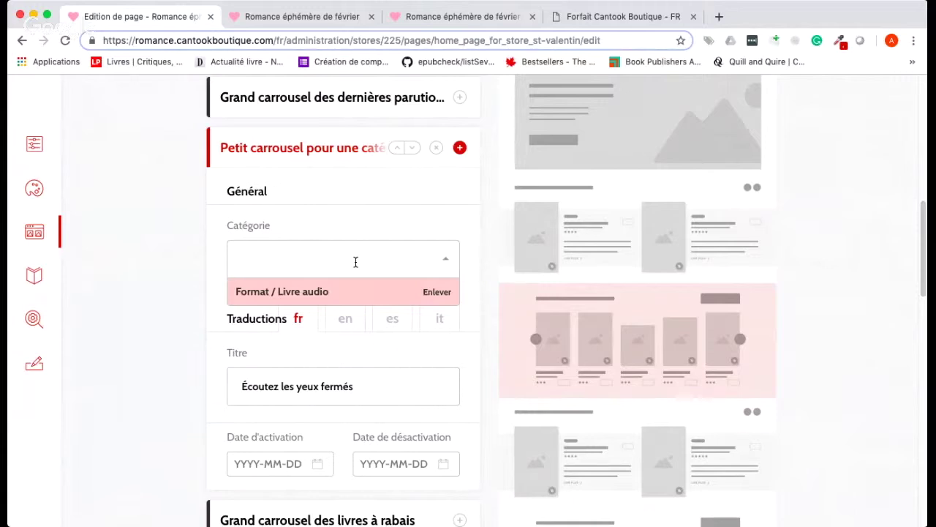
type("charleston")
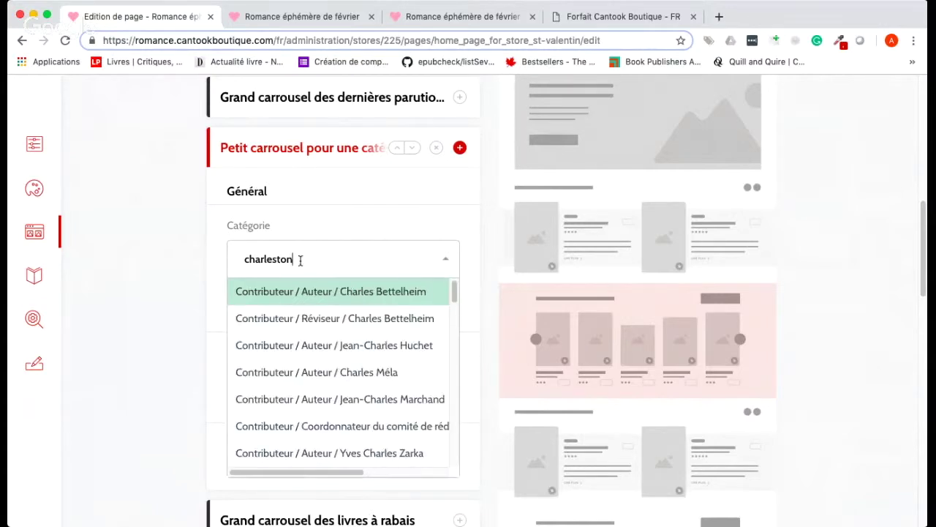
left_click_drag(298, 258, 240, 236)
type("louise trem")
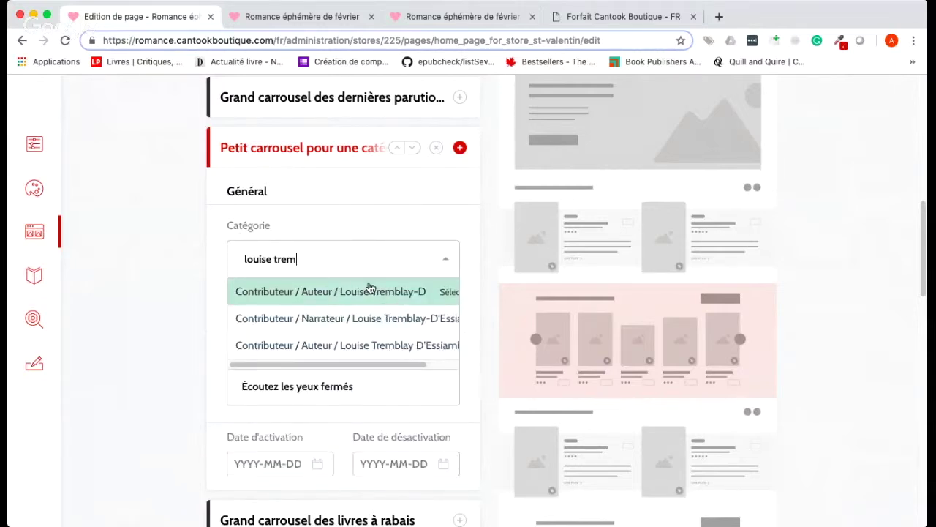
Search the category options for "romance" and look through the matching themes
left_click_drag(314, 258, 246, 258)
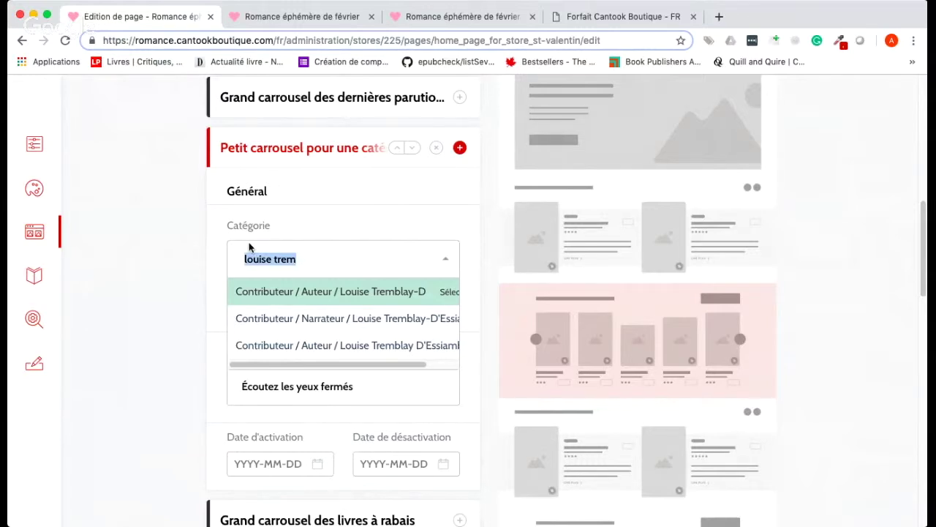
type("romance")
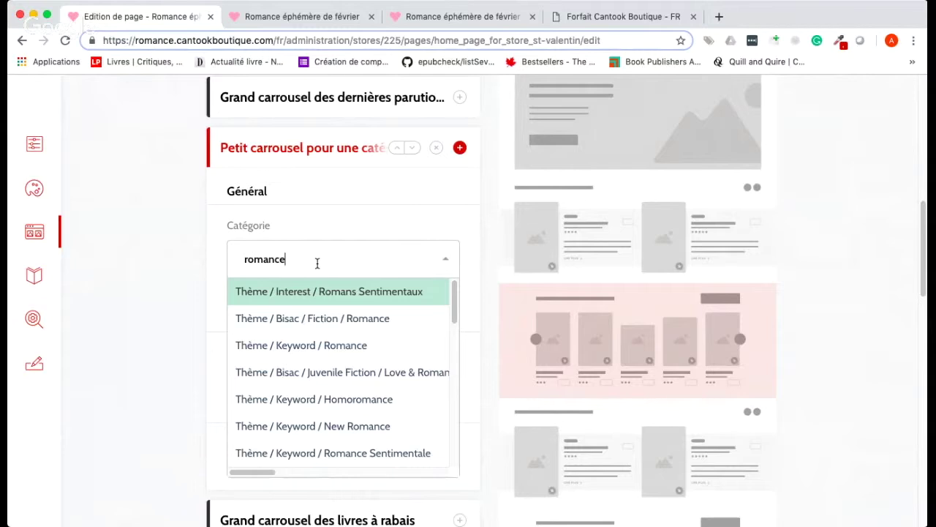
left_click_drag(453, 308, 472, 448)
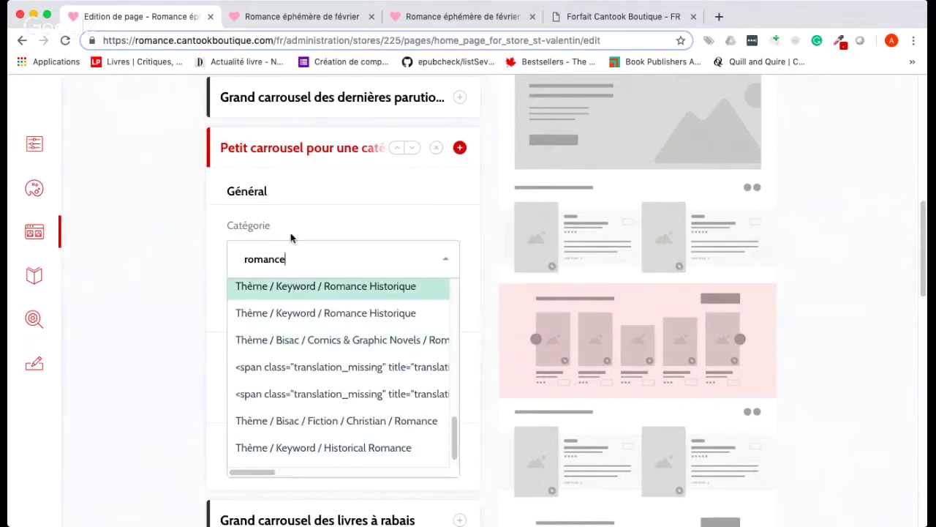
Search the category options for "historical", look through the matches, and leave the field without choosing a new category
left_click_drag(289, 253, 207, 240)
type("historical")
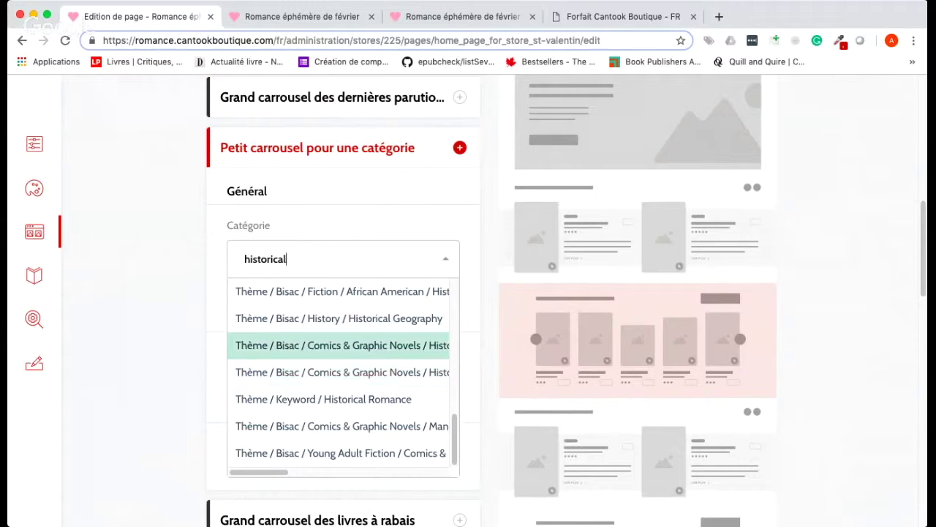
scroll(343, 336, "down", 5)
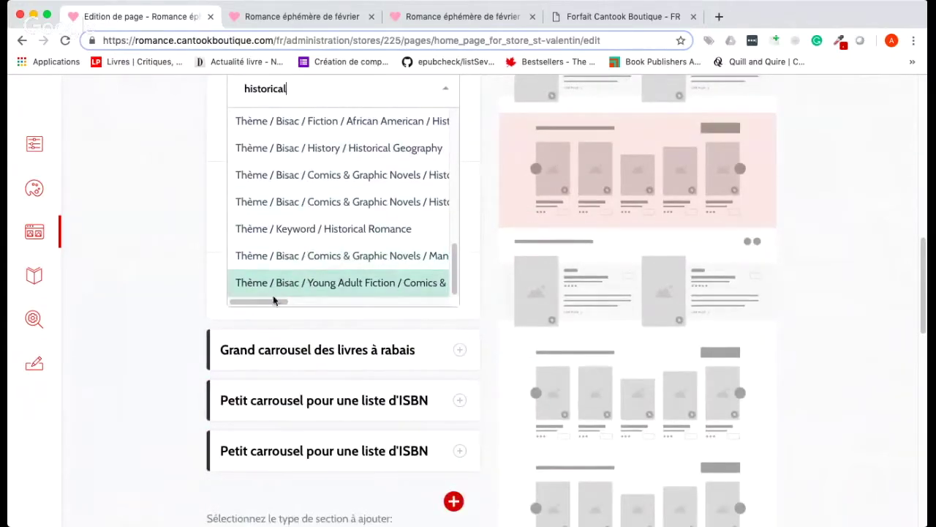
left_click_drag(256, 301, 297, 303)
scroll(288, 249, "left", 3)
scroll(289, 248, "up", 5)
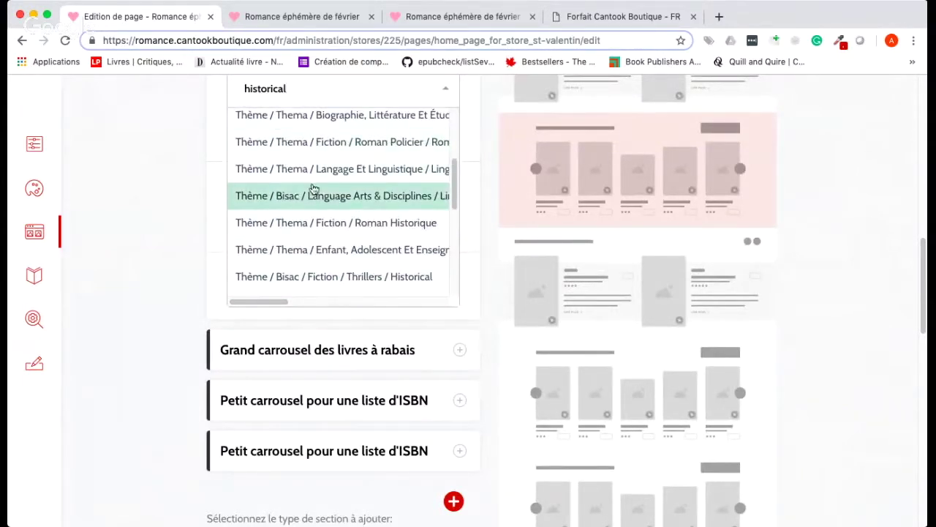
scroll(293, 186, "up", 5)
scroll(249, 176, "up", 4)
scroll(300, 314, "down", 2)
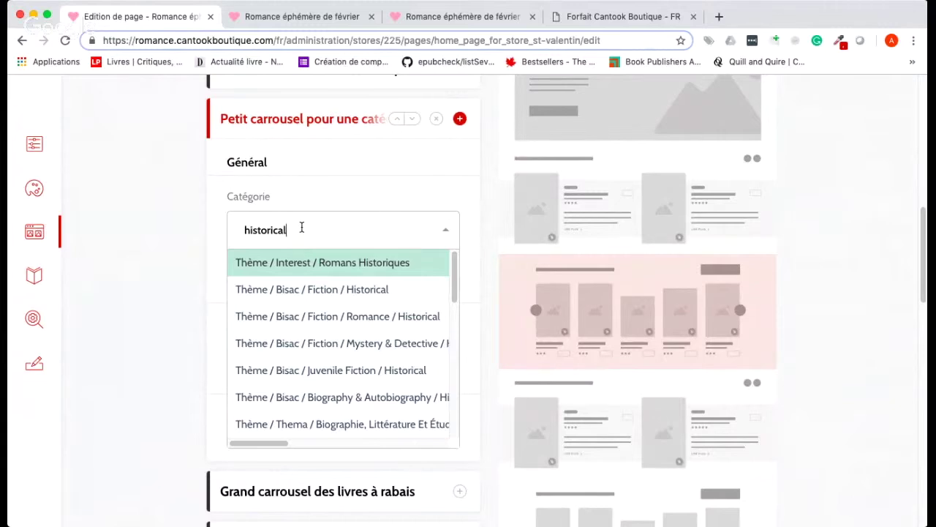
left_click_drag(303, 227, 248, 215)
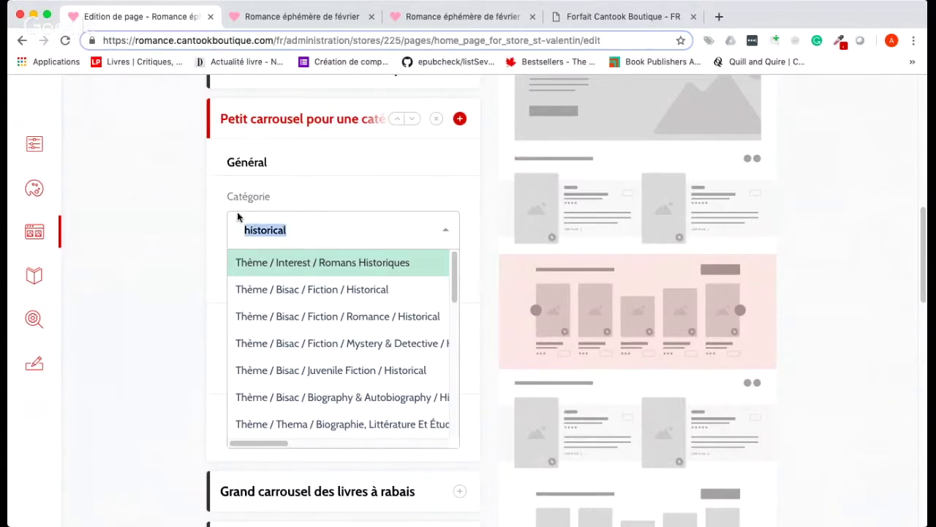
key("Escape")
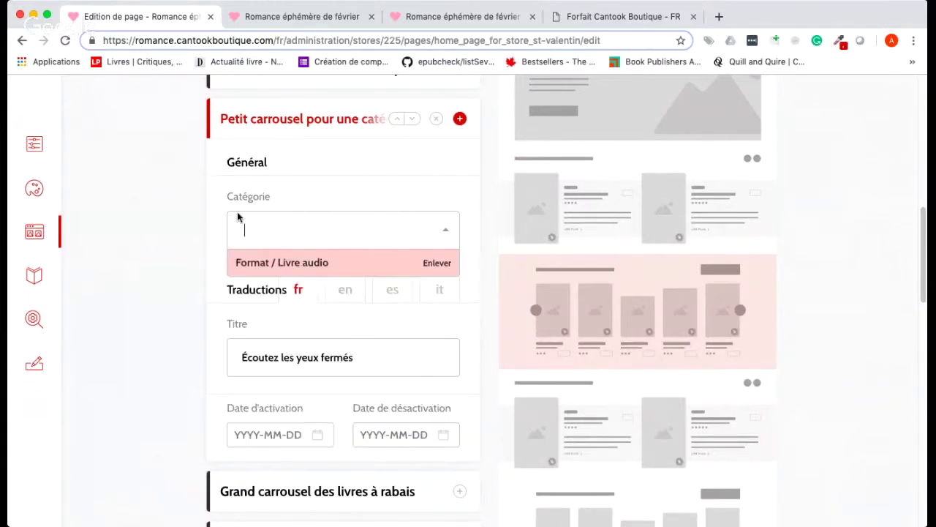
left_click(158, 204)
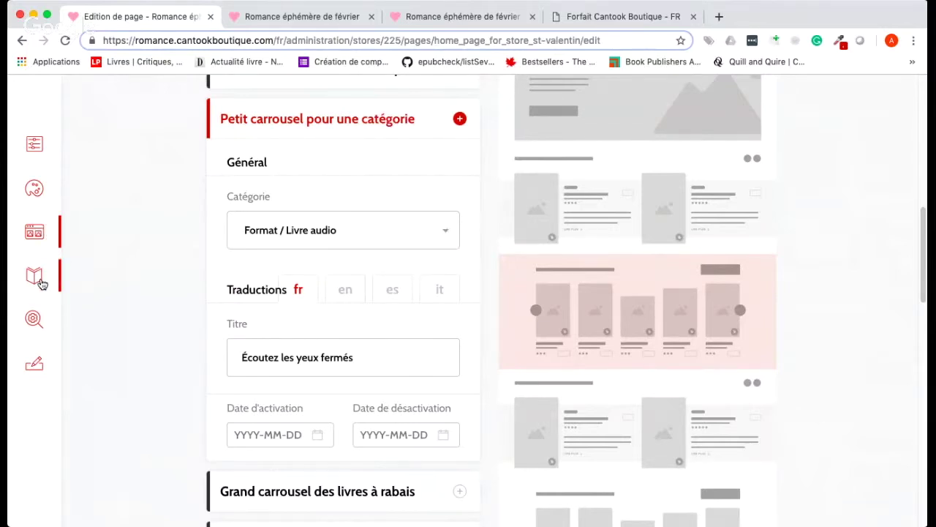
Move the Petit carrousel pour une catégorie section up one place, above Grand carrousel des dernières parutions
scroll(422, 232, "up", 2)
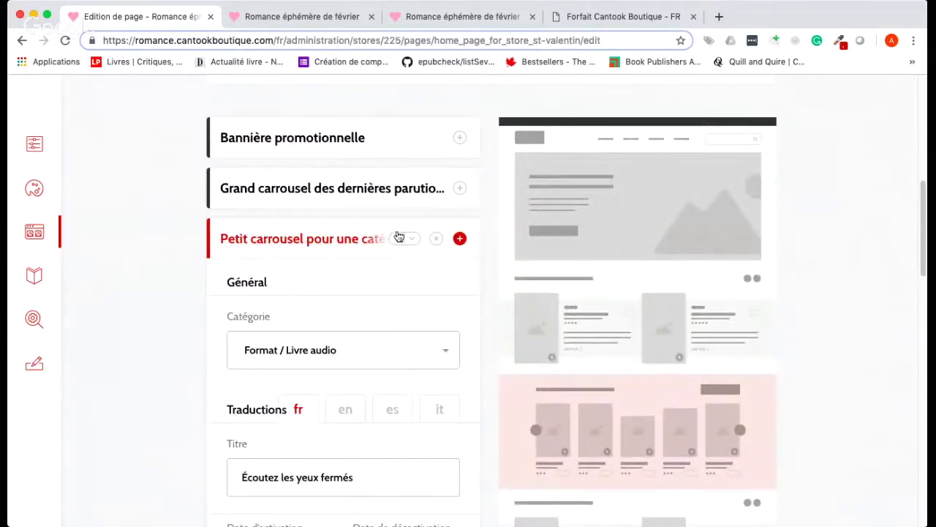
left_click(399, 236)
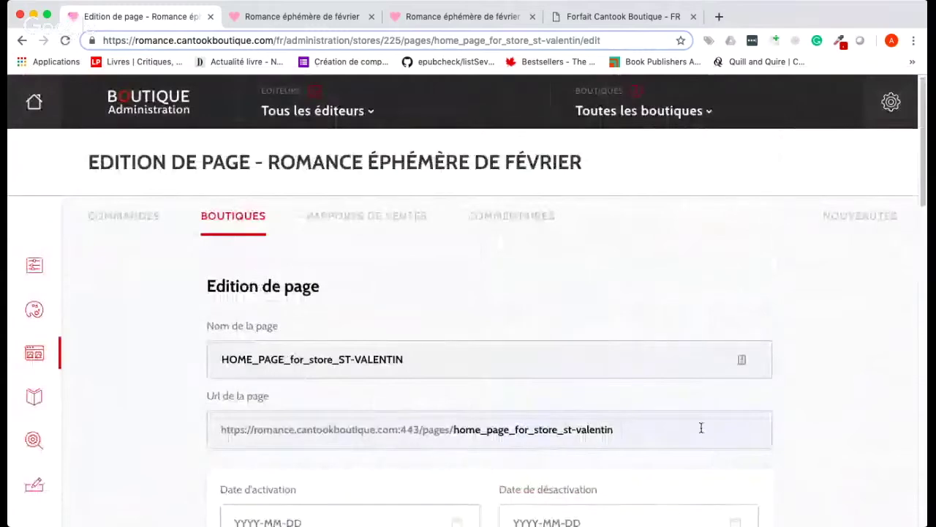
scroll(713, 458, "down", 10)
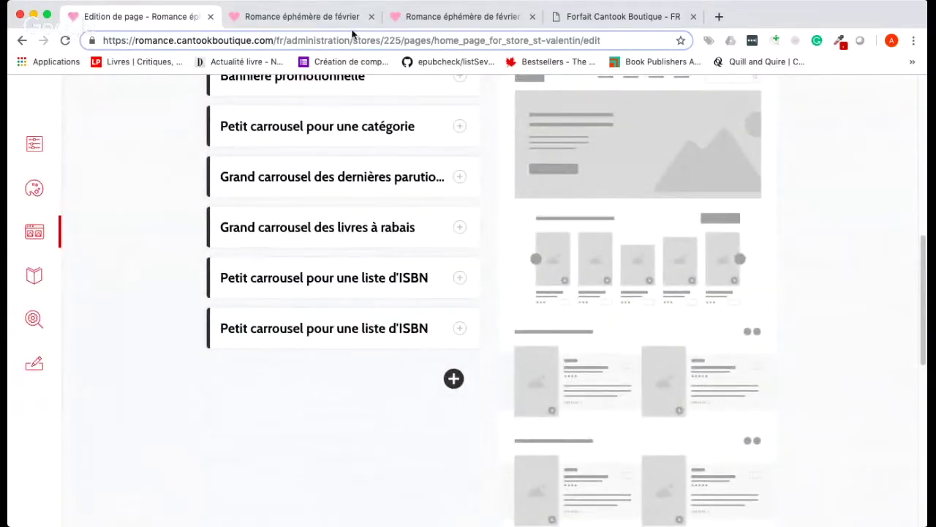
Reload the Romance storefront and check the order of the Écoutez les yeux fermés and Dernières parutions carousels
left_click(324, 16)
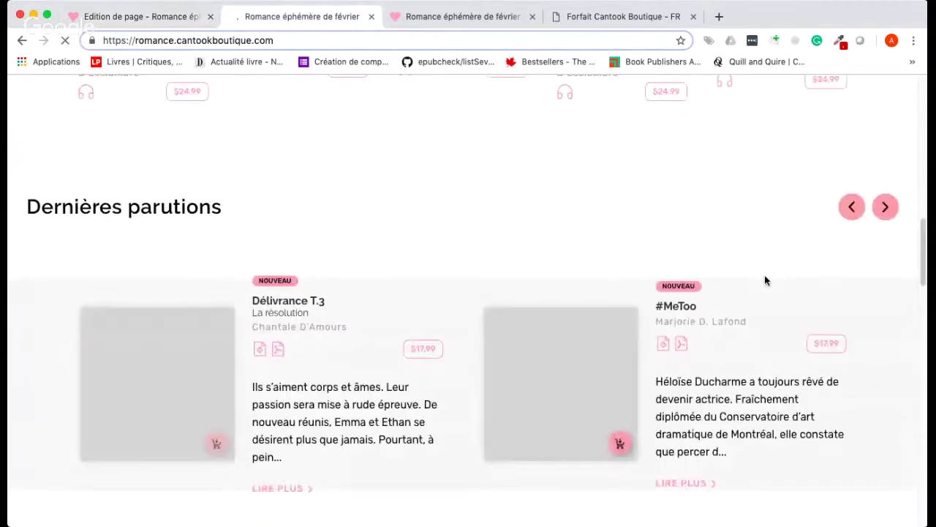
scroll(764, 275, "up", 3)
scroll(633, 276, "up", 3)
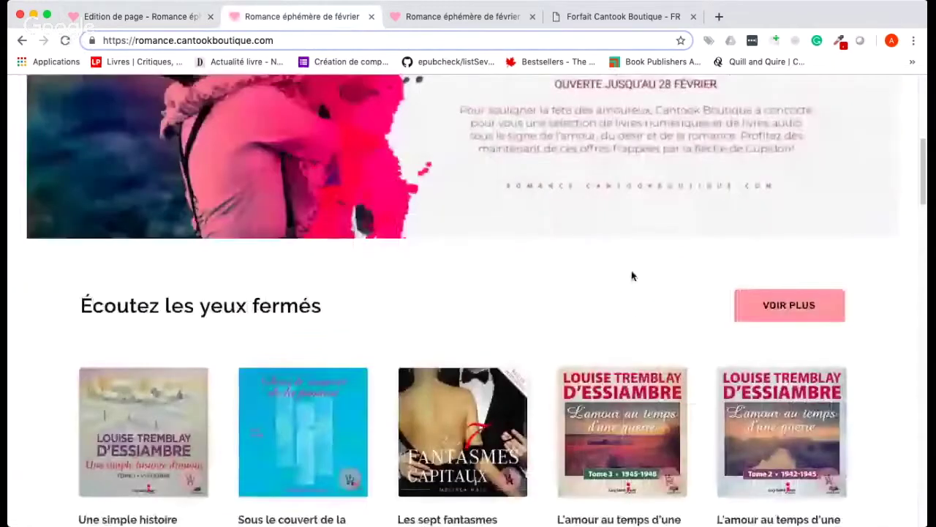
scroll(633, 276, "down", 2)
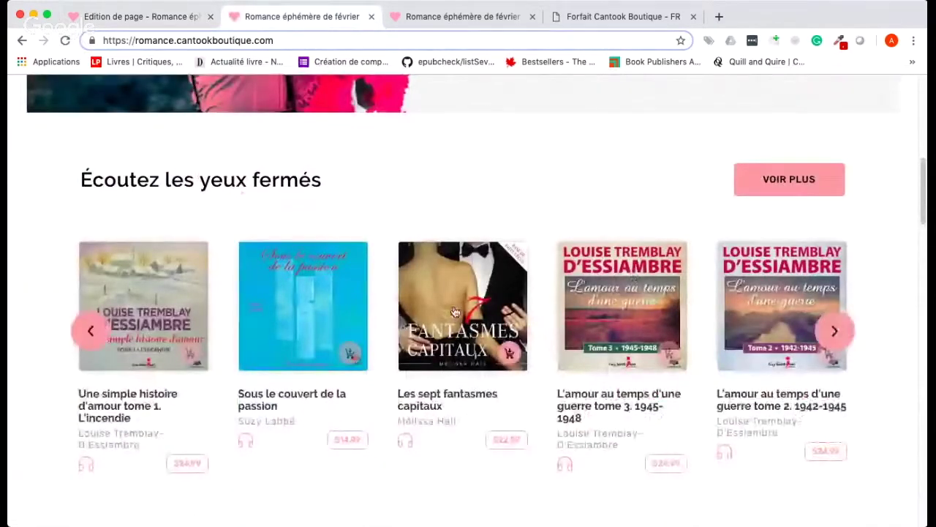
scroll(455, 312, "down", 4)
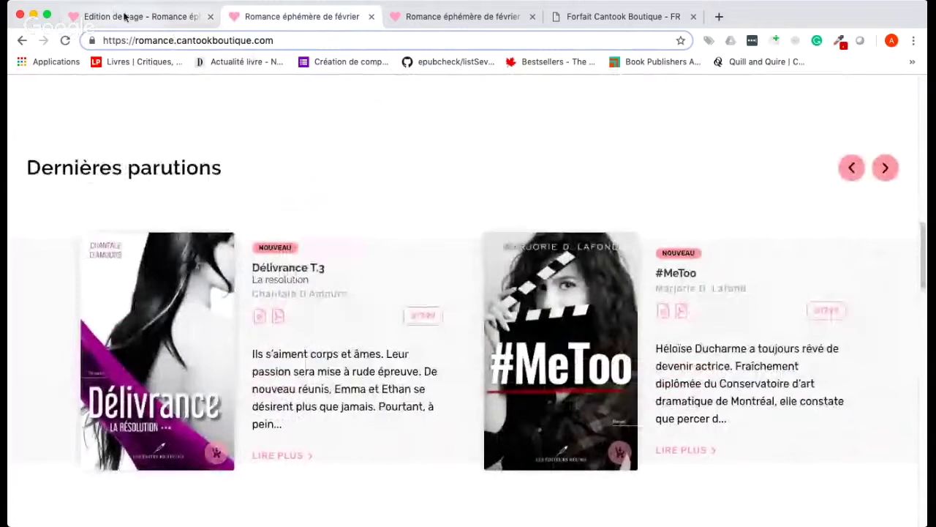
Return to the home page editor and review the reordered section list against the layout preview
left_click(125, 16)
scroll(455, 236, "up", 2)
scroll(399, 212, "up", 4)
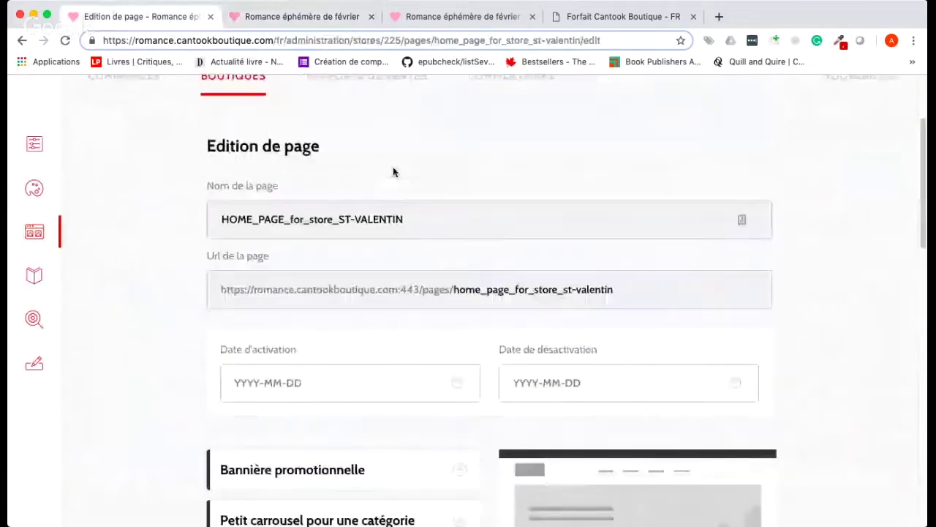
scroll(412, 334, "down", 5)
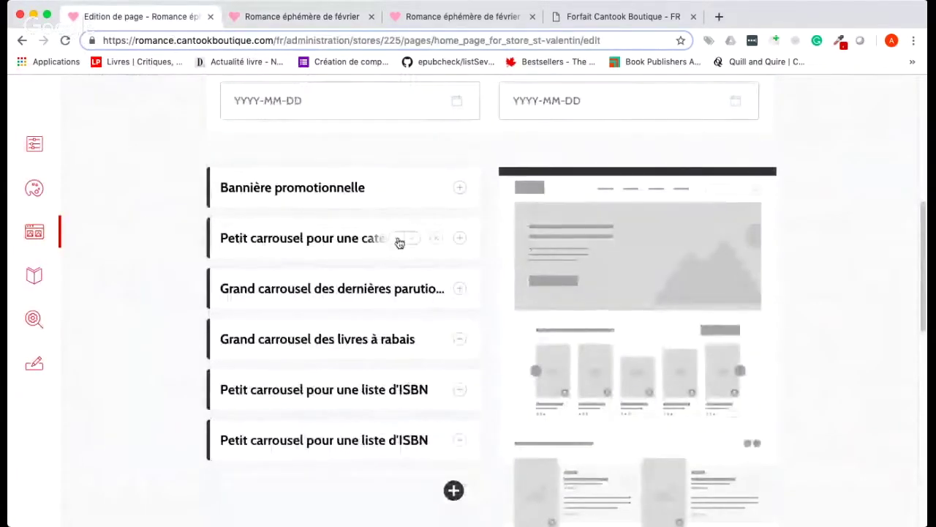
scroll(469, 377, "down", 1)
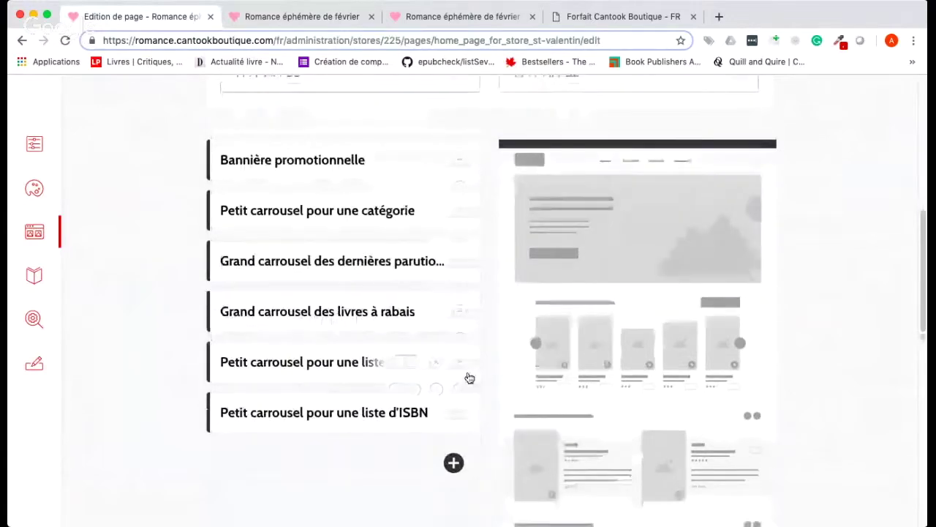
scroll(668, 436, "down", 1)
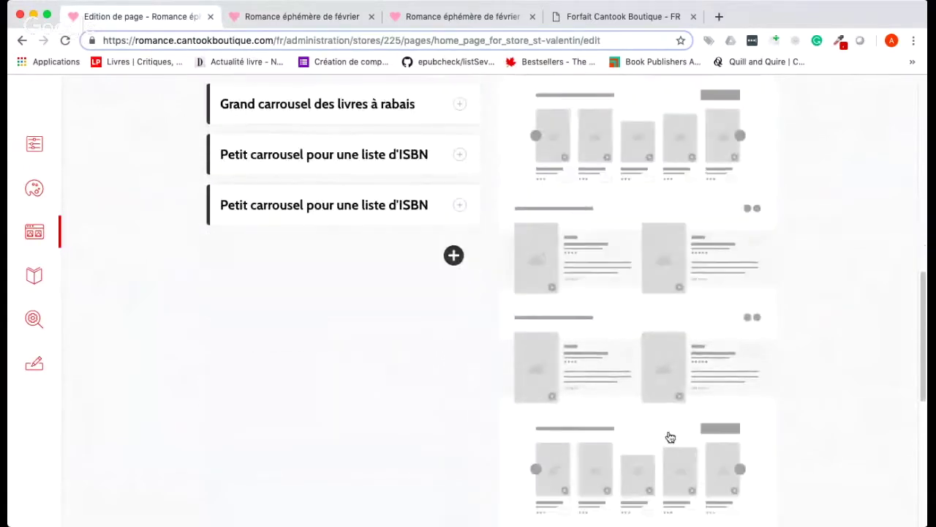
Open the Romance store's book catalogue and examine the applied ISBN filter and the product list
scroll(670, 437, "up", 5)
scroll(670, 436, "down", 2)
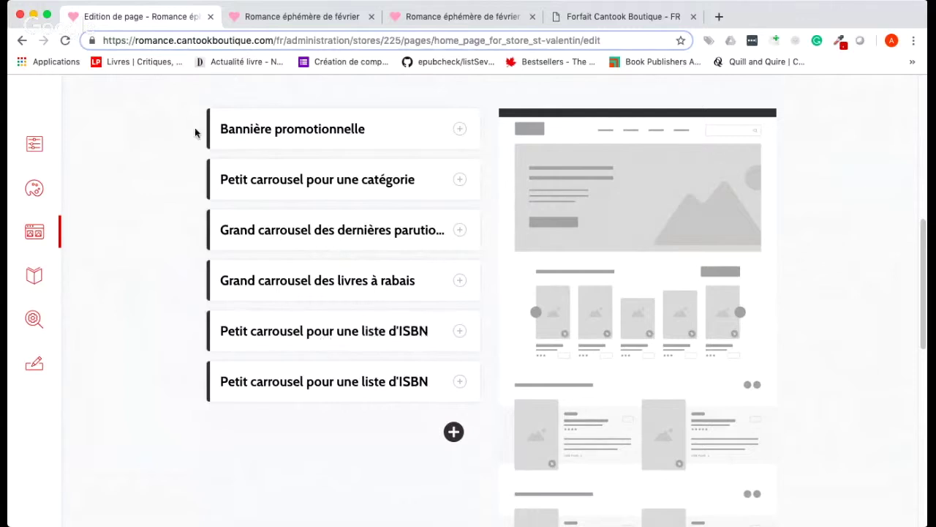
left_click(36, 278)
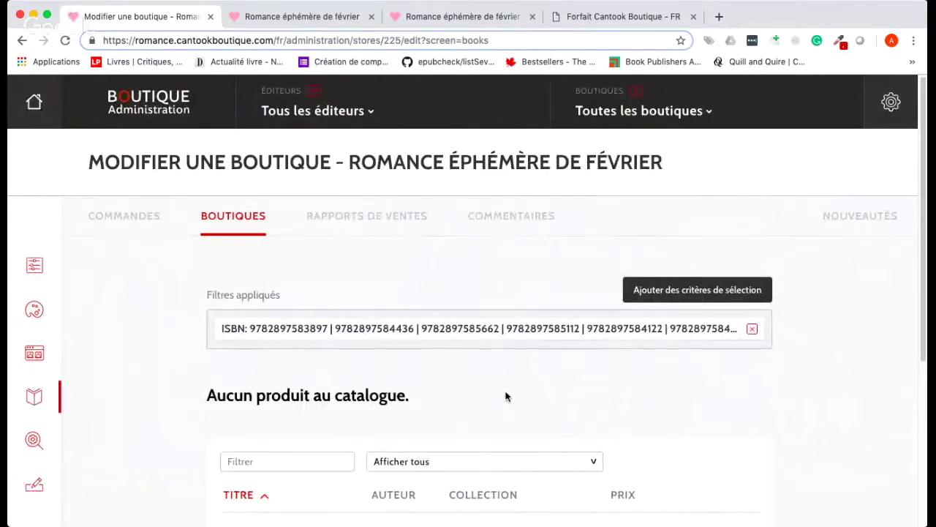
scroll(505, 397, "down", 2)
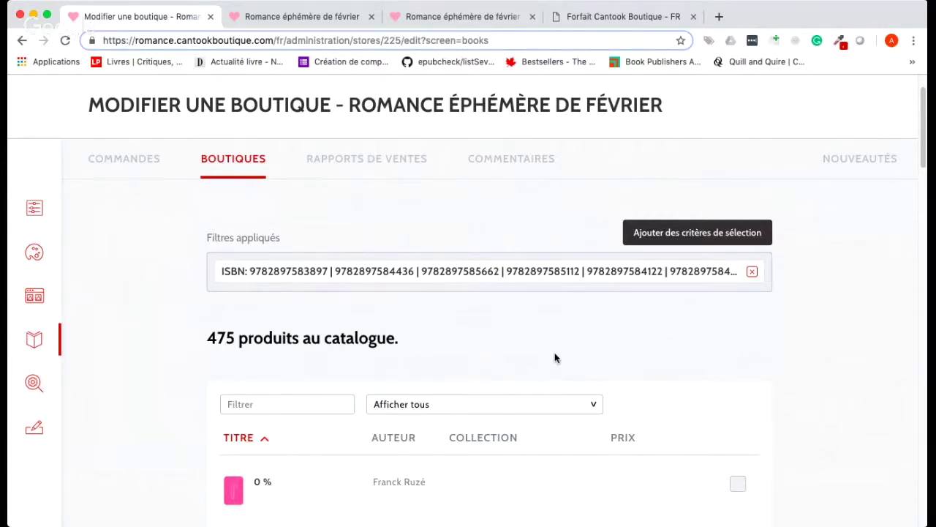
scroll(555, 358, "down", 1)
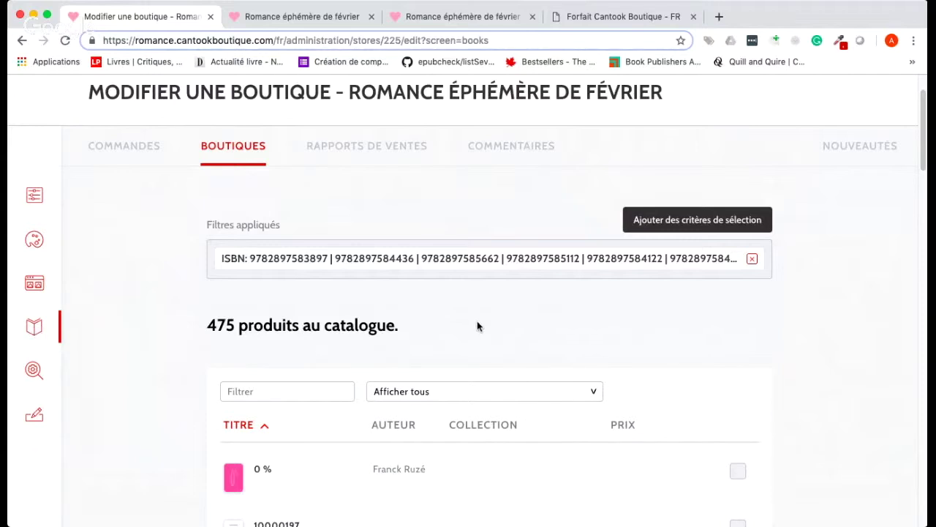
Open the form for a new book selection and examine the available selection criteria
left_click(664, 223)
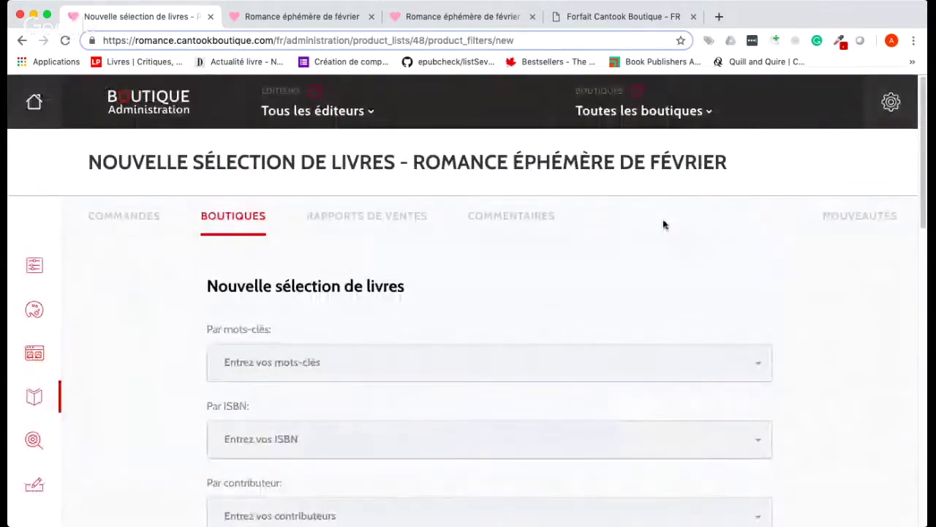
scroll(459, 343, "down", 3)
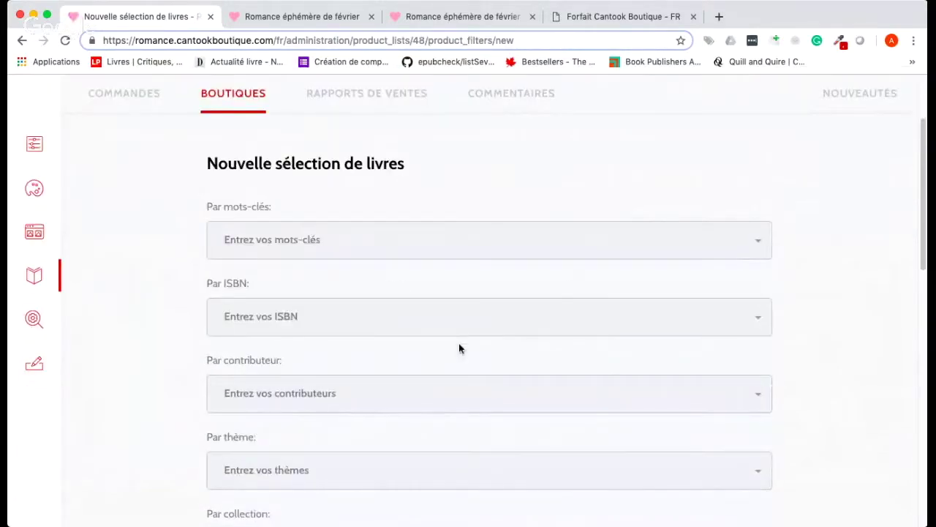
scroll(453, 344, "down", 3)
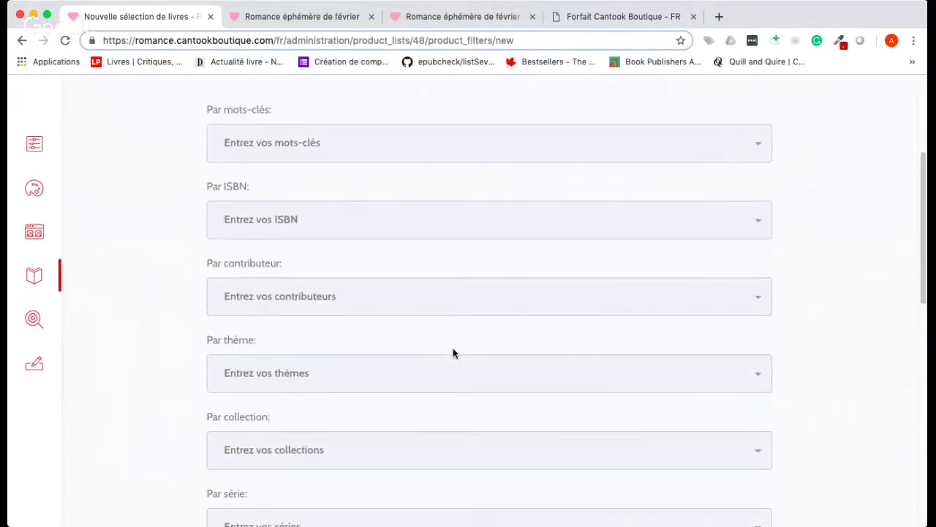
scroll(453, 353, "up", 3)
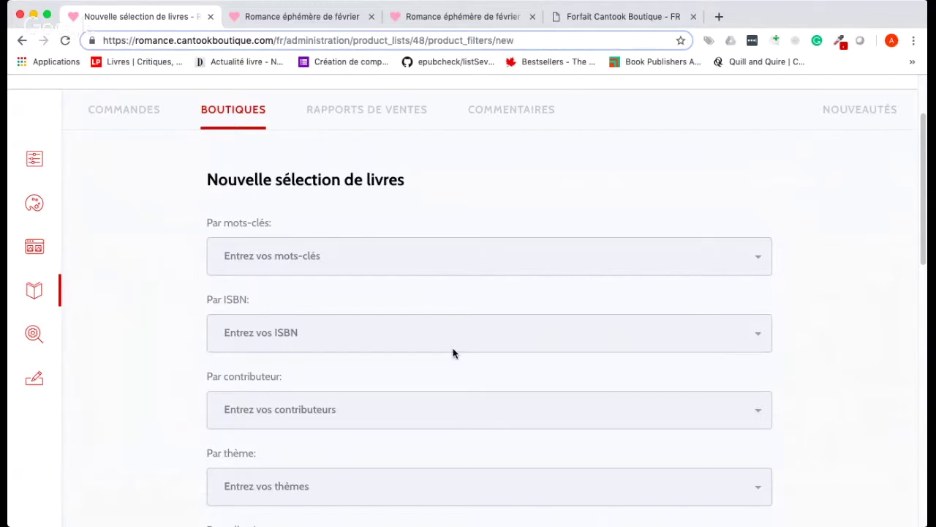
scroll(410, 370, "down", 1)
Search the contributor criterion for an author and add the matching name to the new selection
left_click(370, 382)
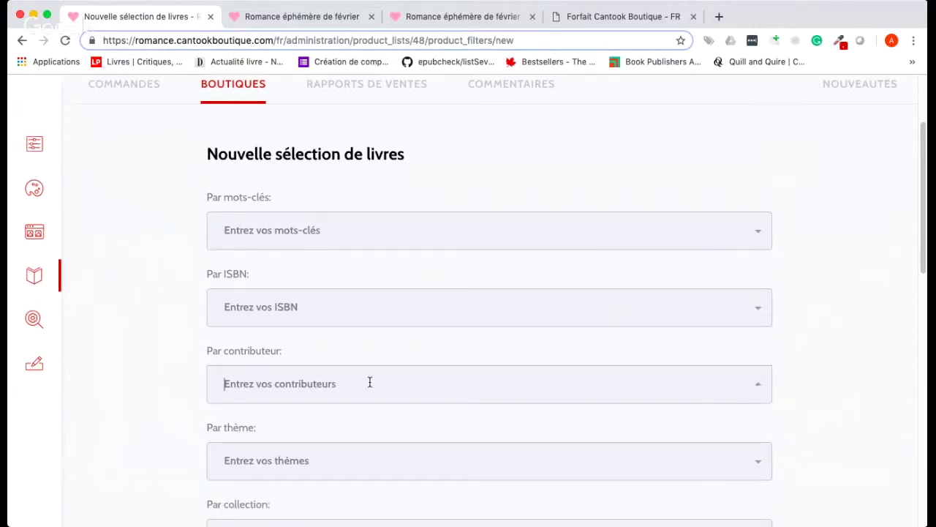
type("sylvie")
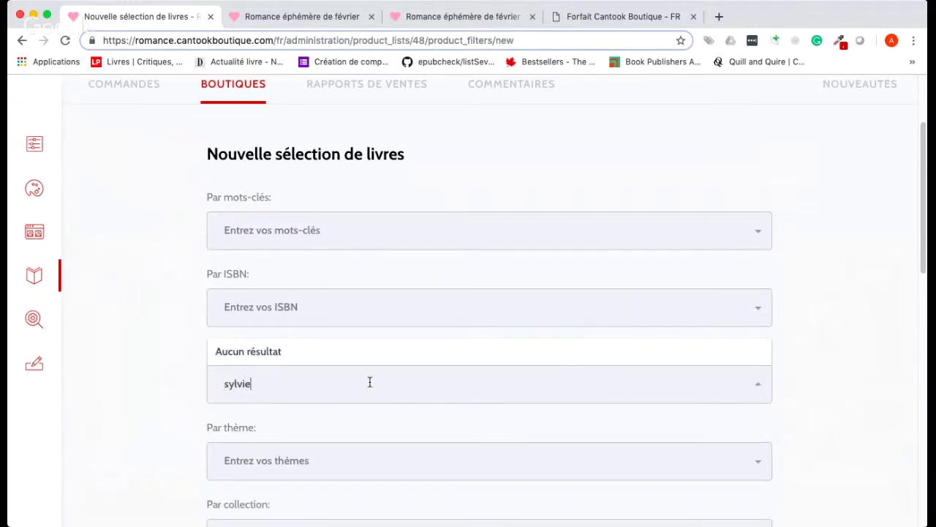
type(" g")
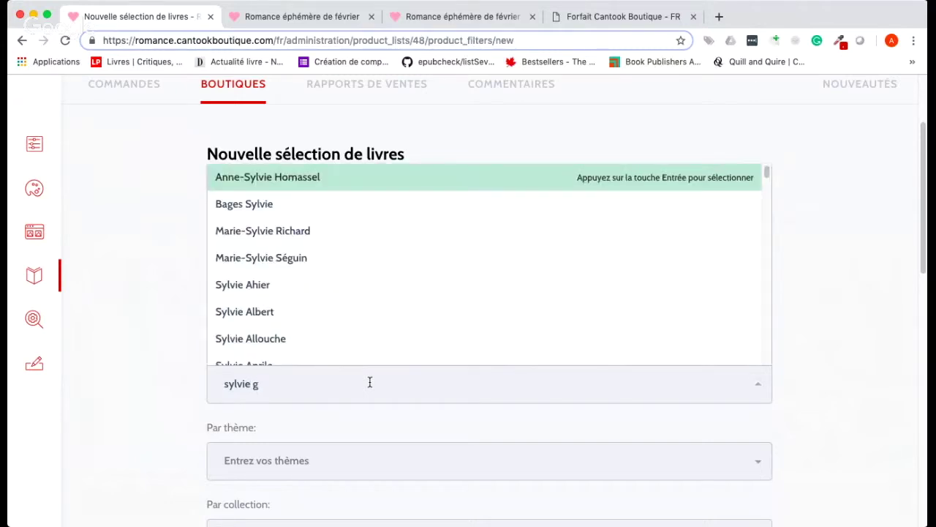
type(".")
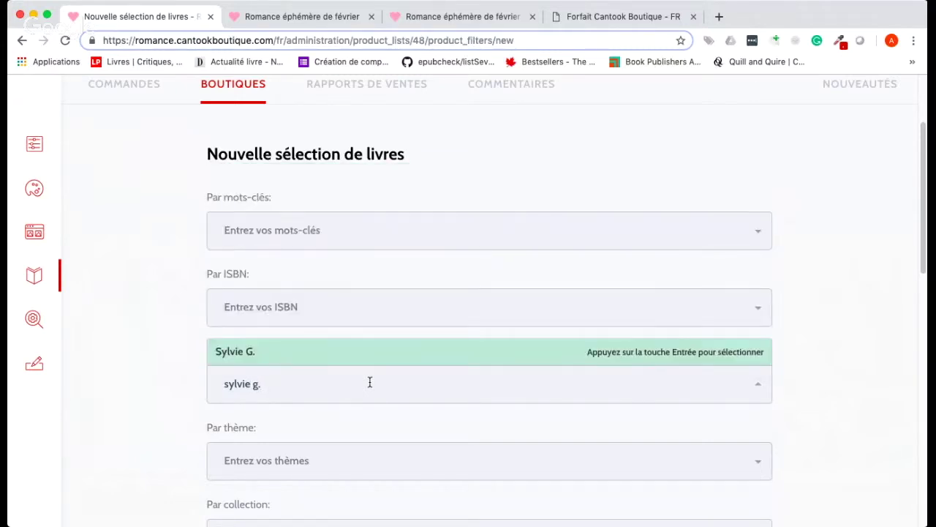
left_click(310, 352)
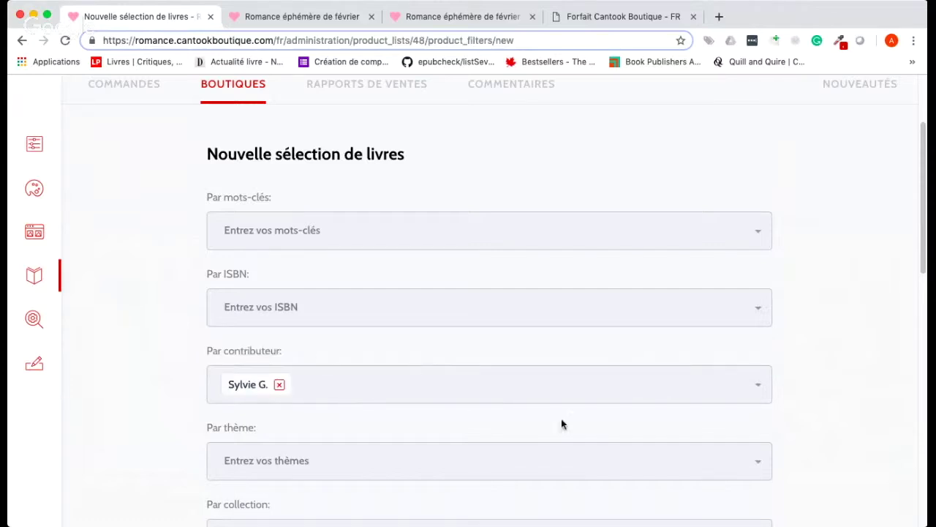
Remove the author from the contributor criterion without adding the selection
scroll(561, 420, "down", 5)
scroll(560, 422, "down", 5)
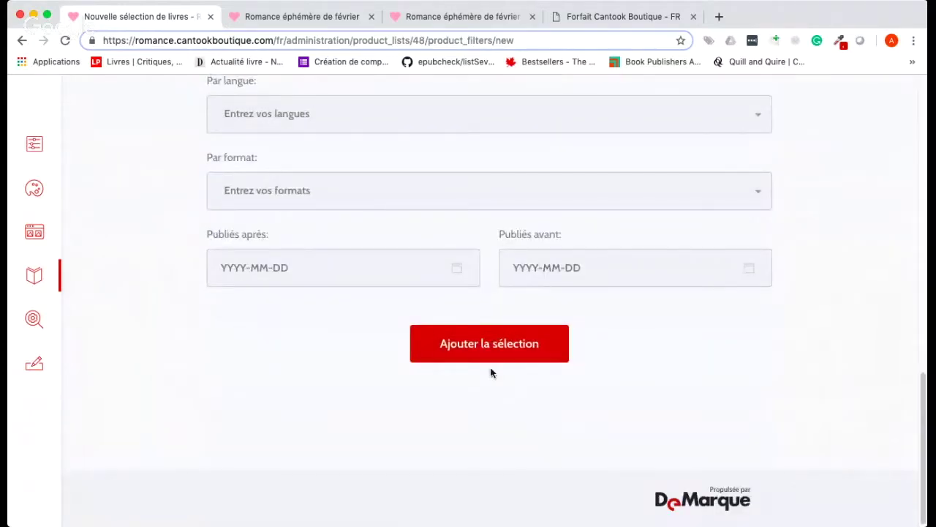
scroll(473, 301, "up", 7)
left_click(280, 132)
Examine the keyword, ISBN and series criteria of the new book selection
scroll(376, 205, "up", 2)
scroll(376, 205, "up", 2)
left_click(329, 227)
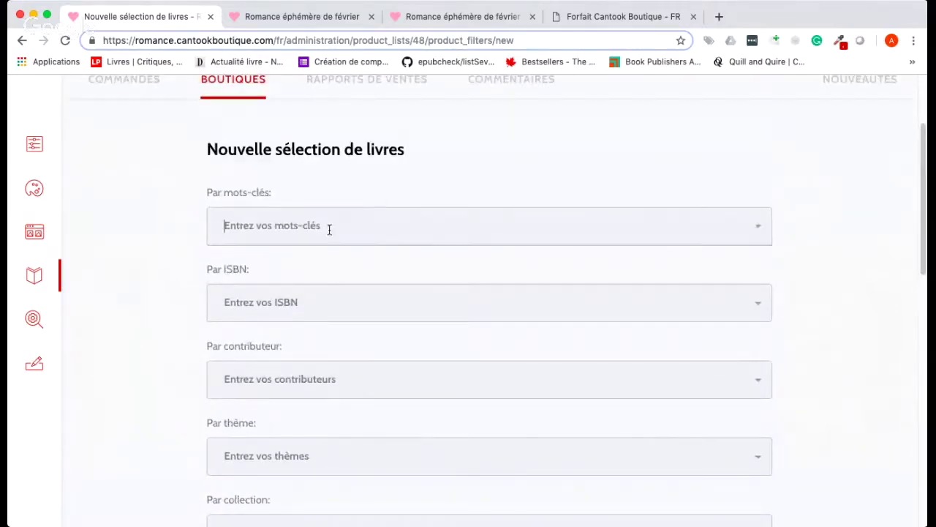
left_click(305, 297)
scroll(322, 322, "down", 4)
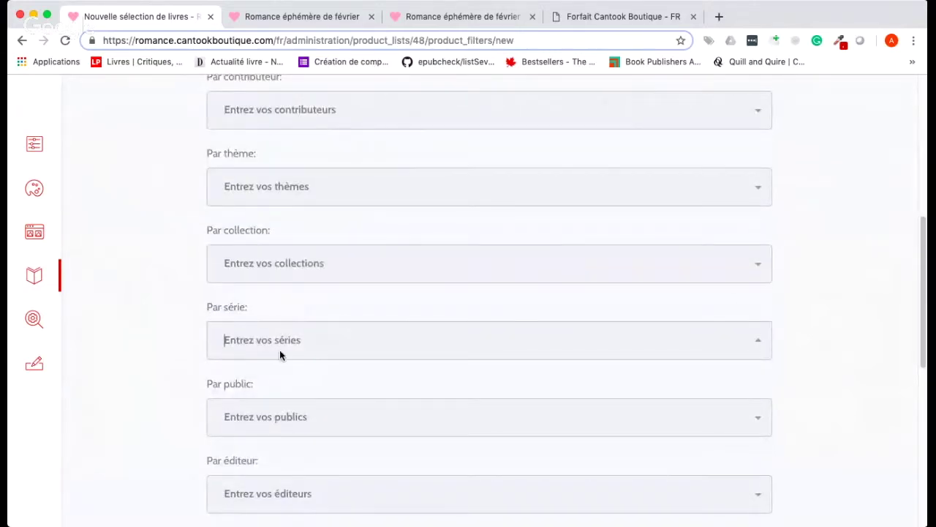
Try the Children / juvenile audience as a selection criterion, then remove it
left_click(305, 428)
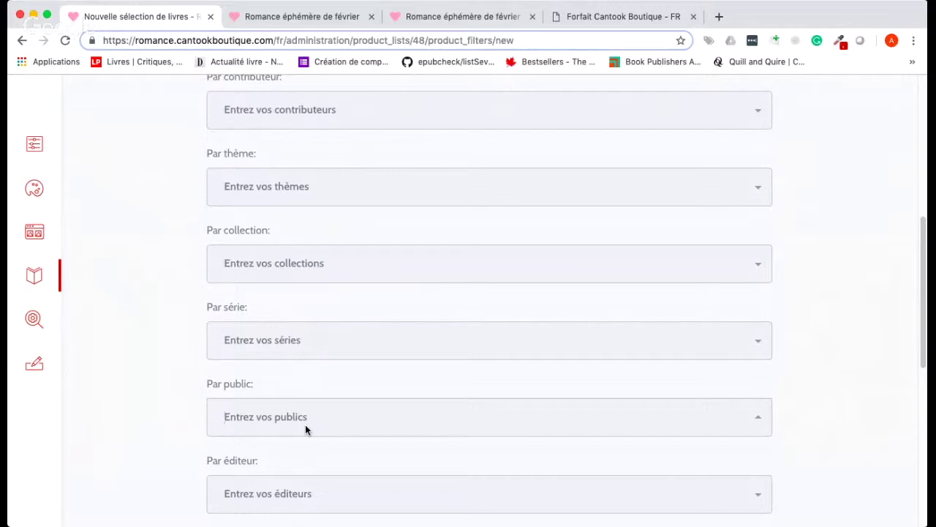
type("juven")
key("BackSpace")
key("BackSpace")
key("BackSpace")
key("BackSpace")
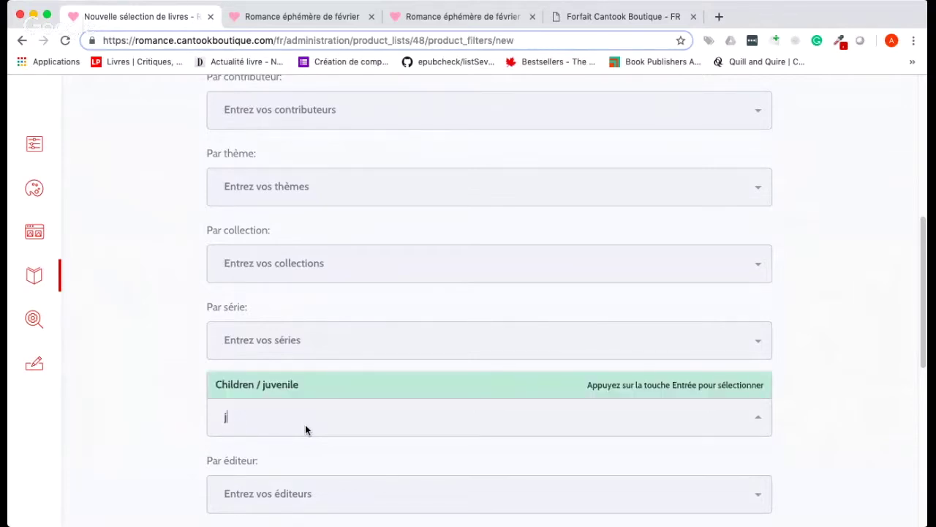
left_click(290, 384)
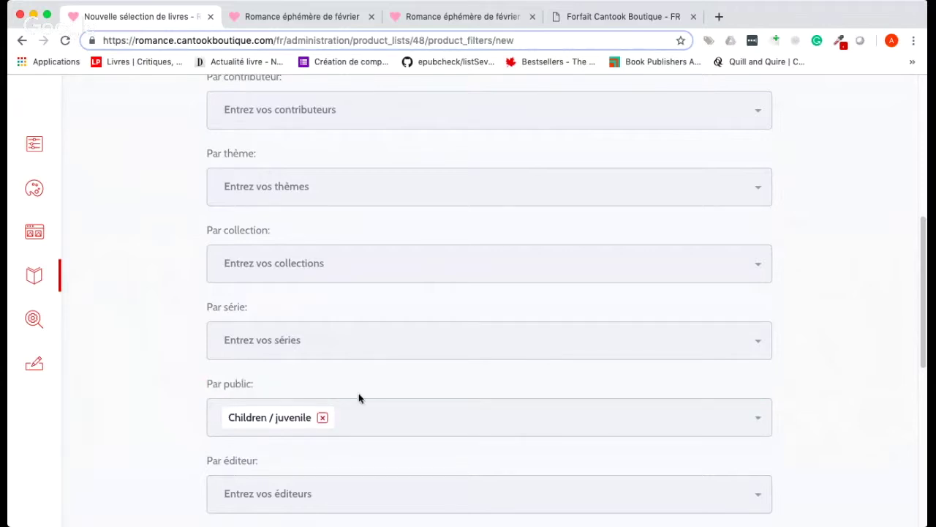
left_click(322, 417)
Show the publisher criterion of the new book selection without choosing a publisher
scroll(333, 421, "down", 3)
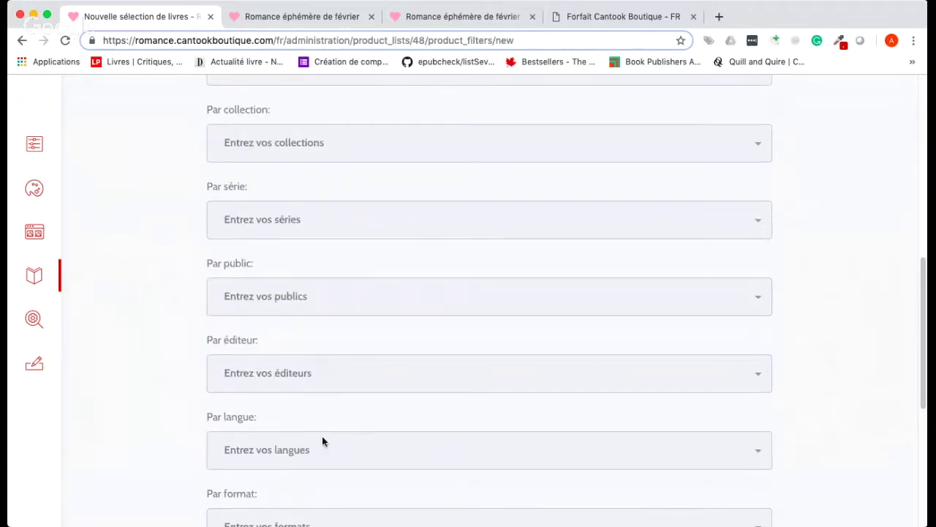
left_click(283, 353)
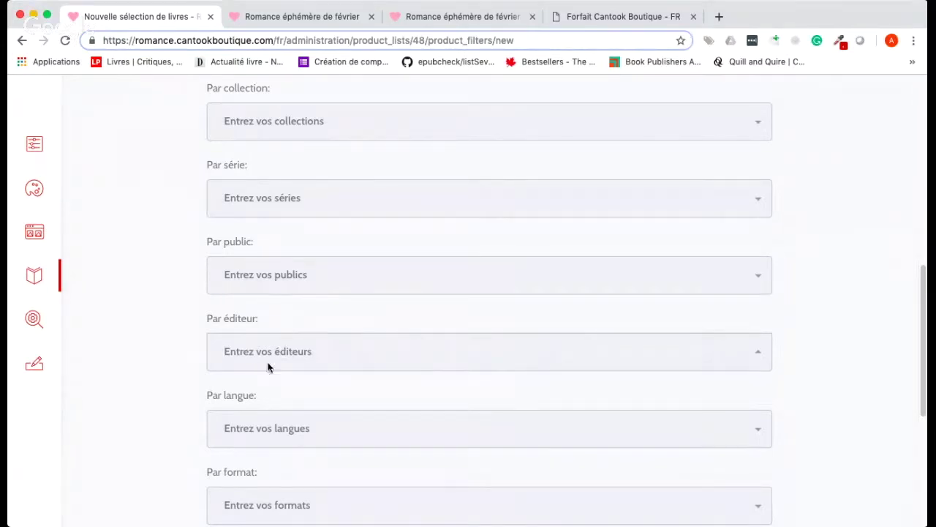
scroll(268, 366, "down", 1)
Try "anglais" in the language criterion, then clear the field
left_click(290, 401)
scroll(305, 427, "down", 3)
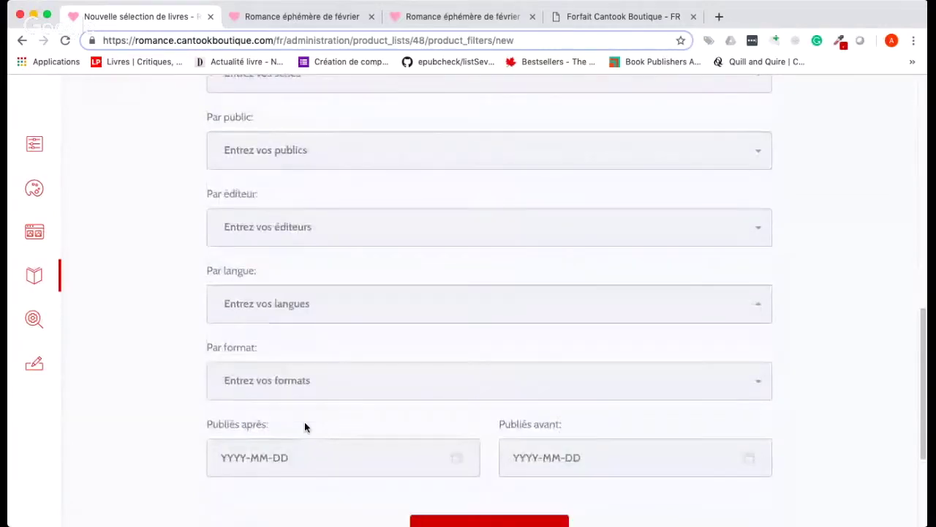
type("anglais")
left_click(277, 311)
left_click(277, 311)
key("BackSpace")
key("BackSpace")
key("BackSpace")
key("BackSpace")
key("BackSpace")
key("BackSpace")
key("BackSpace")
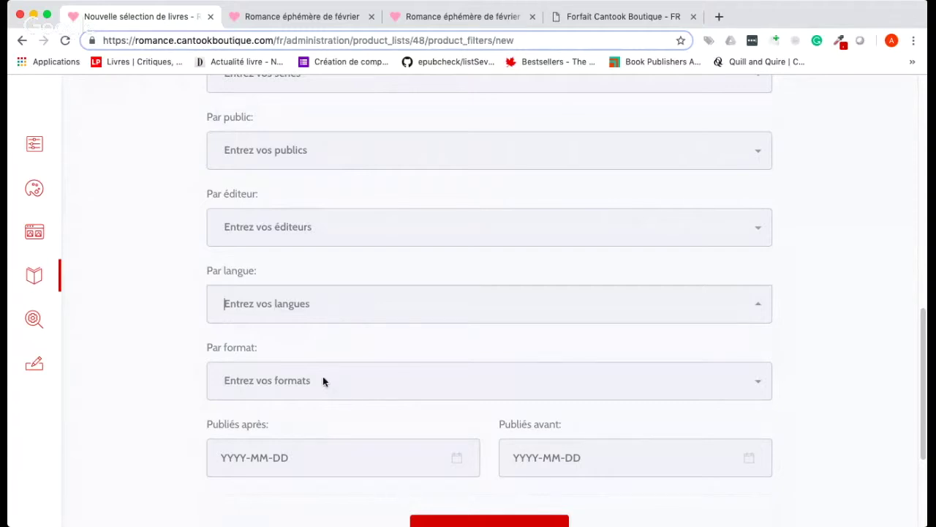
Show the calendars of the Publiés après and Publiés avant criteria without choosing a date
left_click(269, 452)
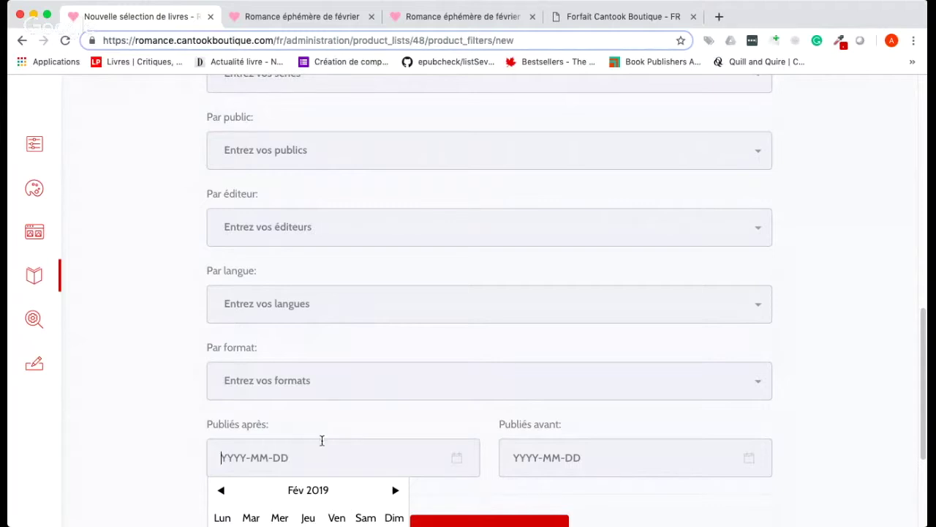
left_click(646, 450)
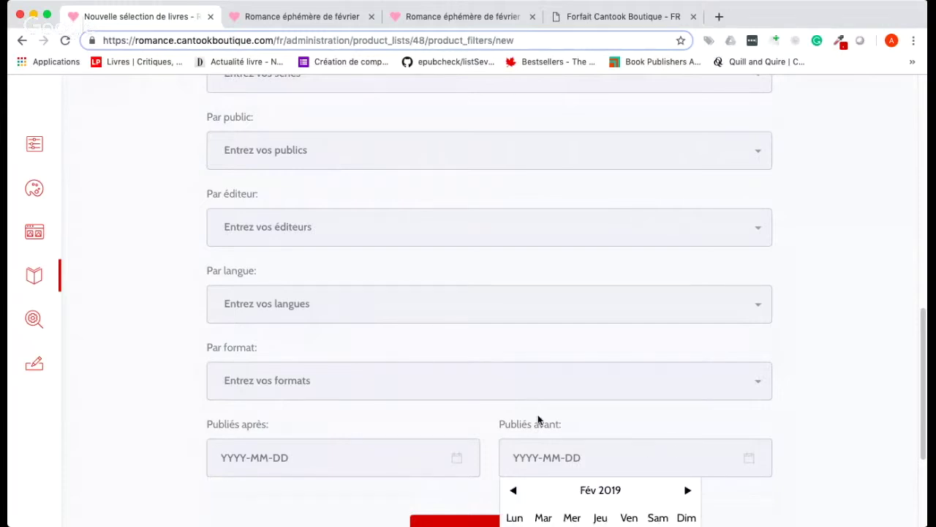
left_click(502, 423)
left_click_drag(502, 423, 560, 433)
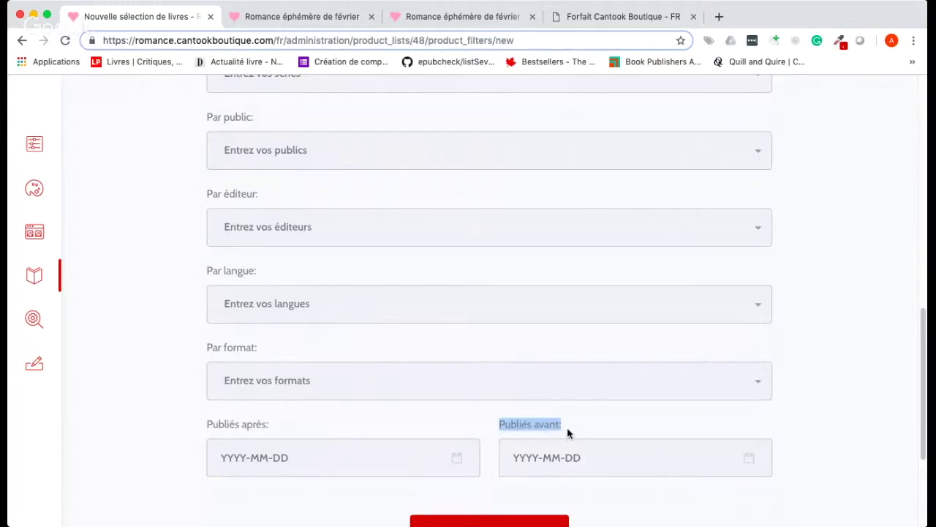
left_click(569, 455)
Review the whole list of selection criteria, including the format criterion, without choosing any value
scroll(648, 444, "up", 10)
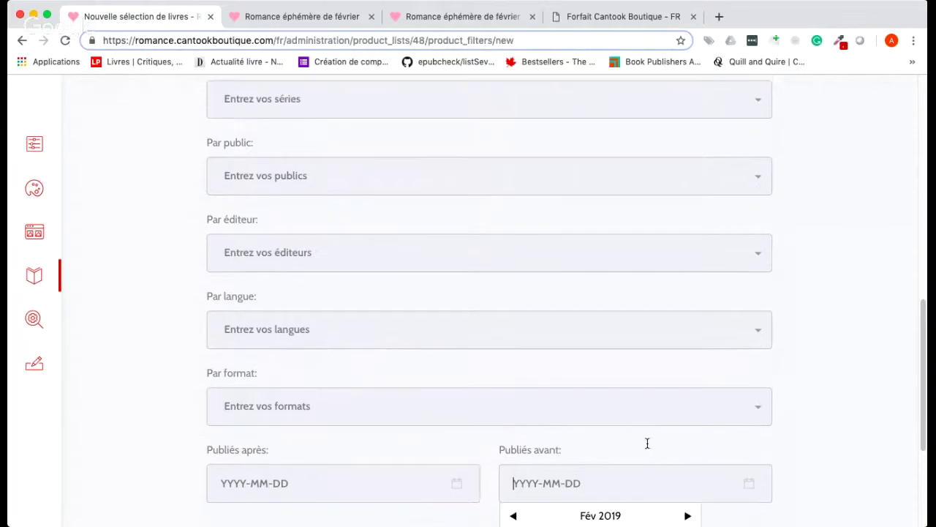
scroll(647, 441, "down", 10)
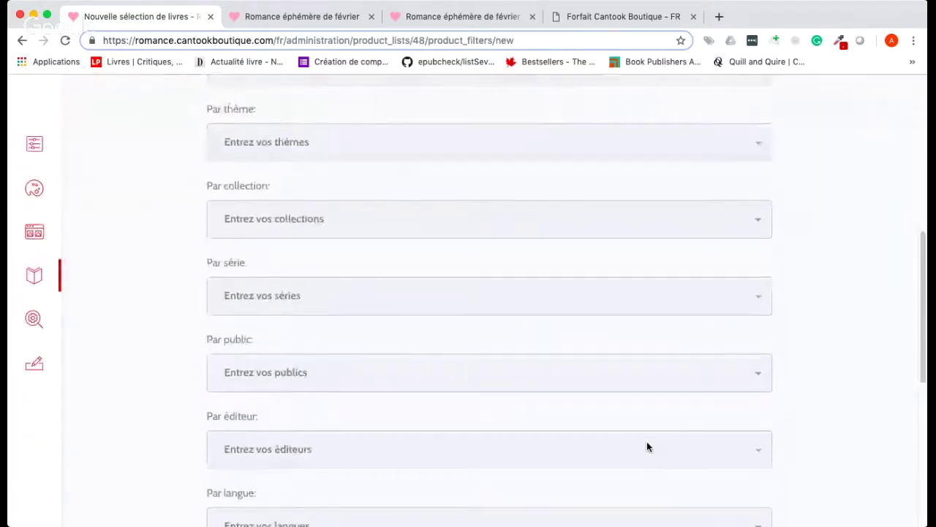
left_click(538, 316)
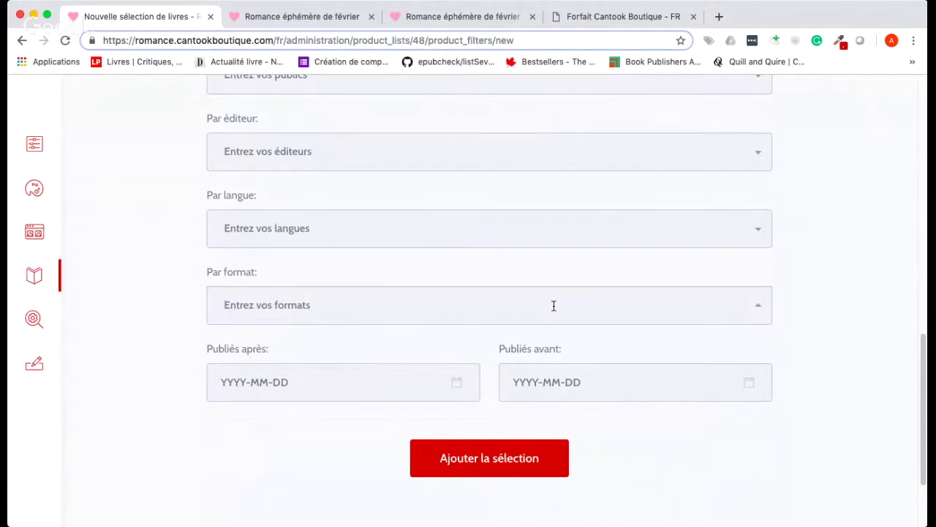
scroll(568, 325, "up", 4)
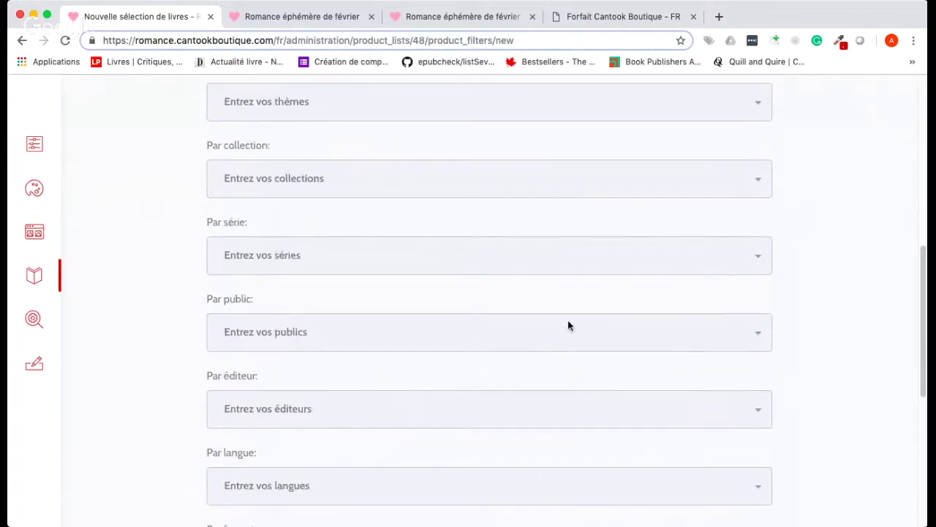
scroll(568, 324, "up", 5)
scroll(358, 268, "down", 12)
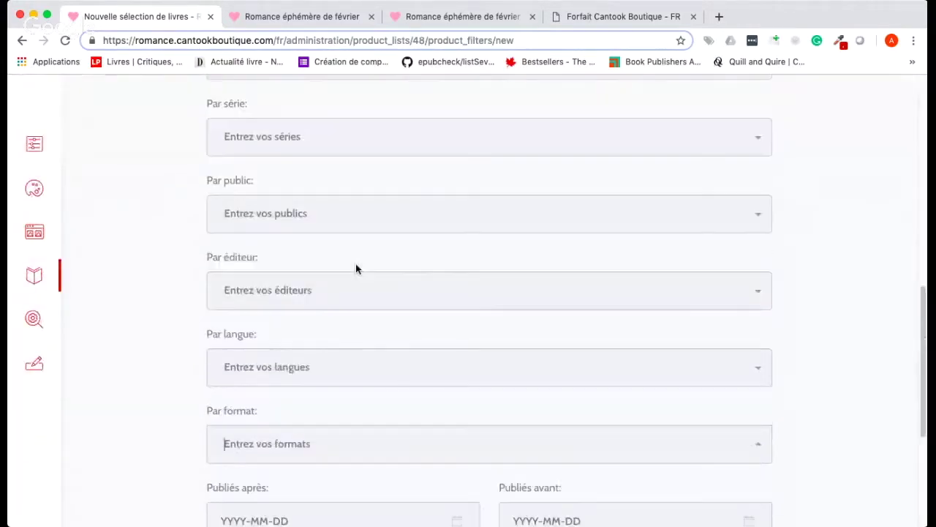
Return to the store's book catalogue without adding a selection and show the filter field above the product list
left_click(40, 283)
scroll(554, 470, "down", 2)
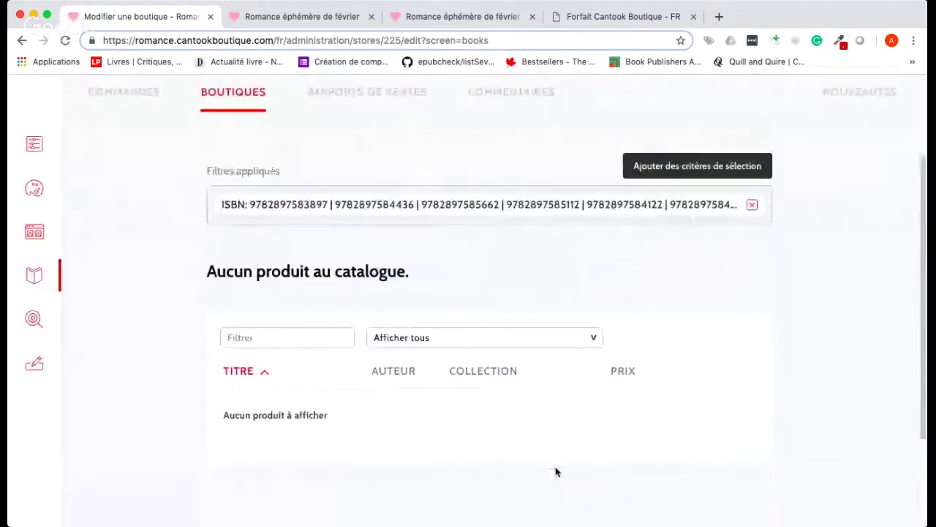
scroll(544, 461, "down", 2)
scroll(466, 392, "up", 2)
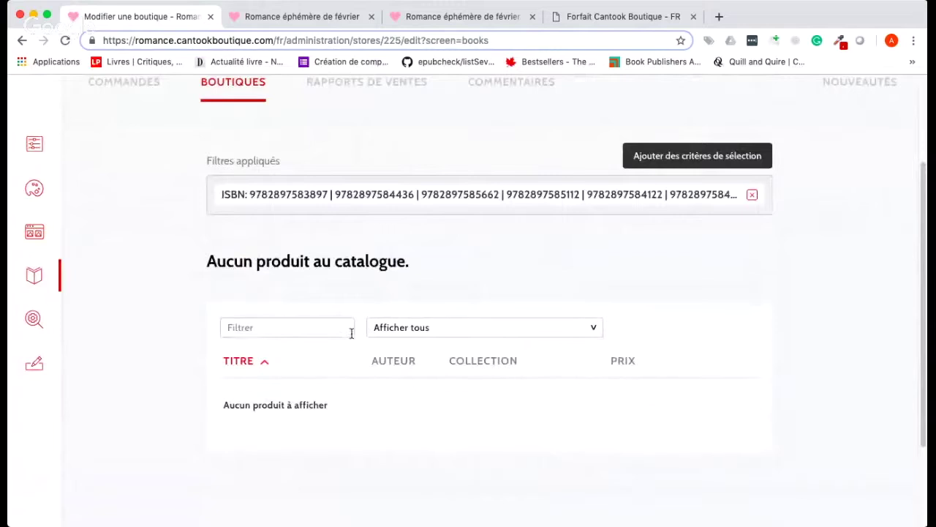
left_click(294, 322)
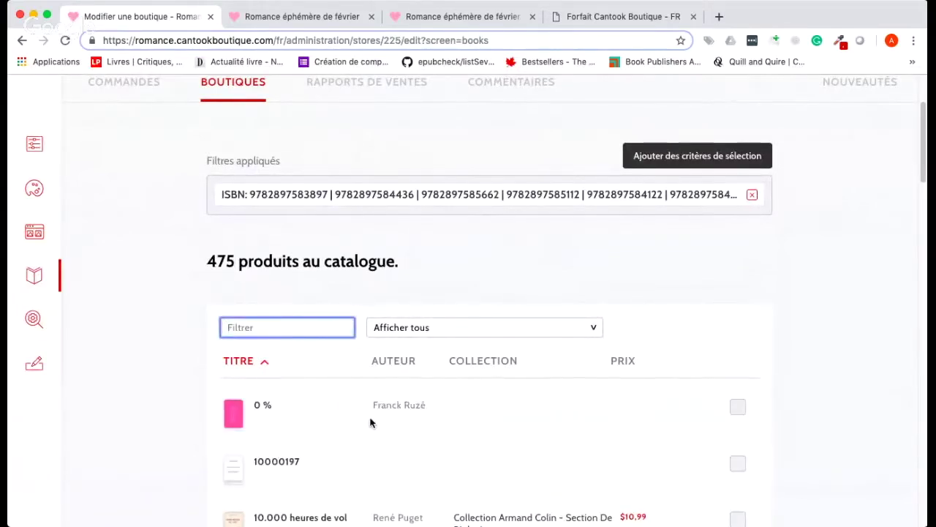
Select the product 10000197 in the catalogue list, and toggle the book 0 % on and back off
scroll(183, 248, "down", 1)
scroll(729, 330, "down", 2)
left_click(738, 331)
left_click(738, 276)
left_click(739, 277)
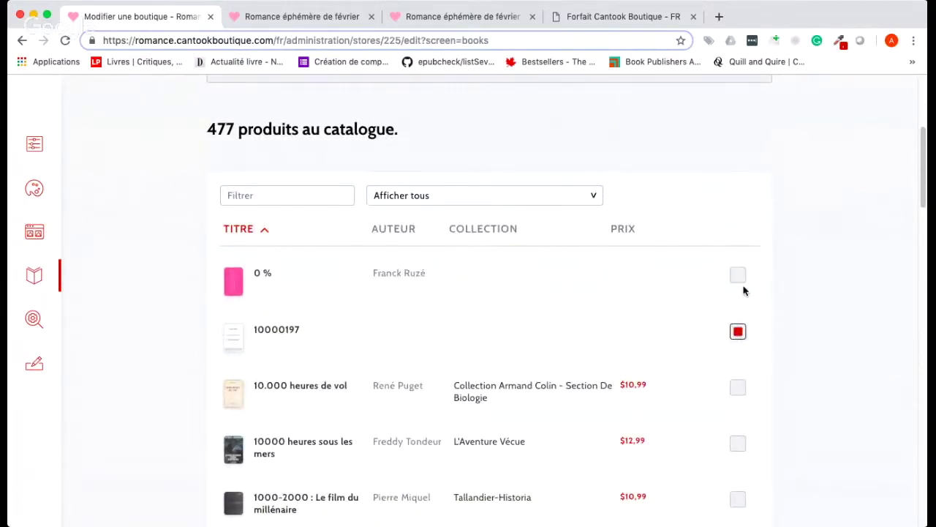
Deselect the product 10000197 in the catalogue list and point out the Filtrer field and the Afficher tous list
left_click(737, 332)
left_click(270, 194)
left_click(400, 195)
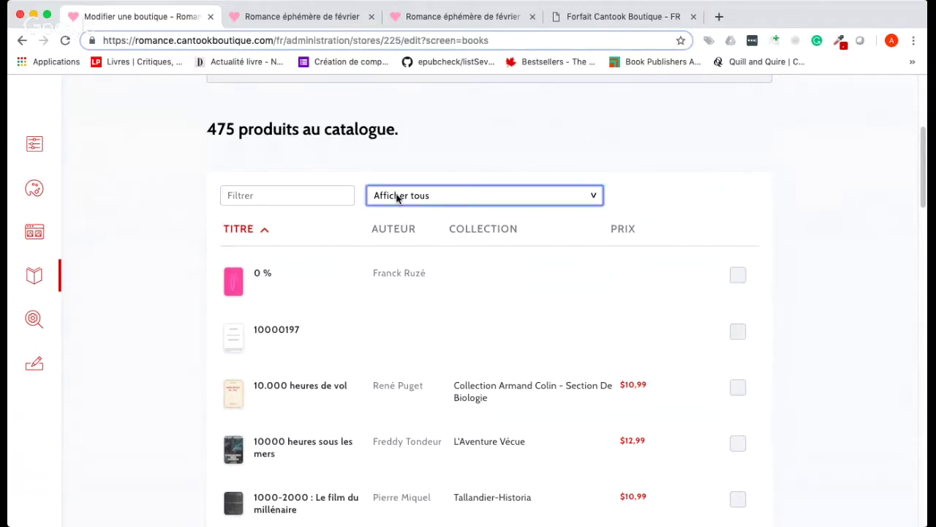
Try filtering the catalogue's product list by the text fdsf, and clear the filter
left_click(286, 196)
type("fdsf")
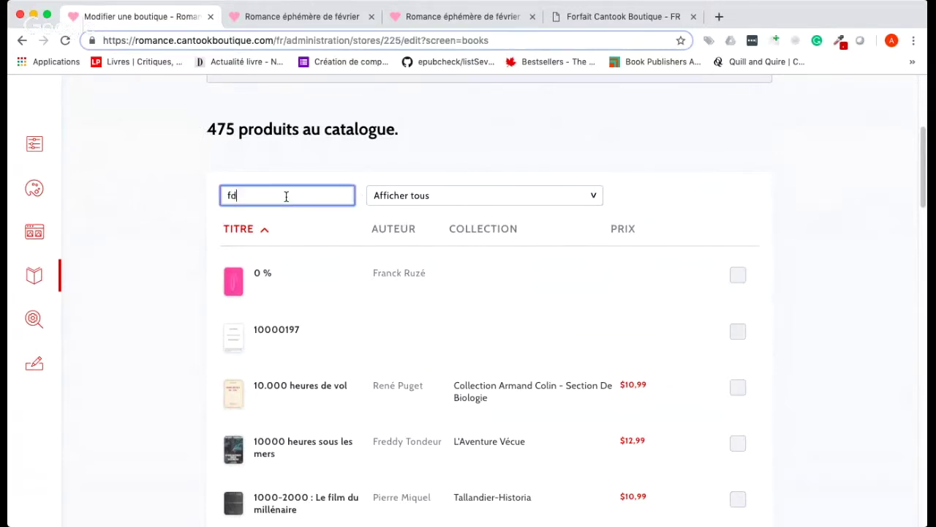
key("BackSpace")
key("BackSpace")
key("BackSpace")
key("BackSpace")
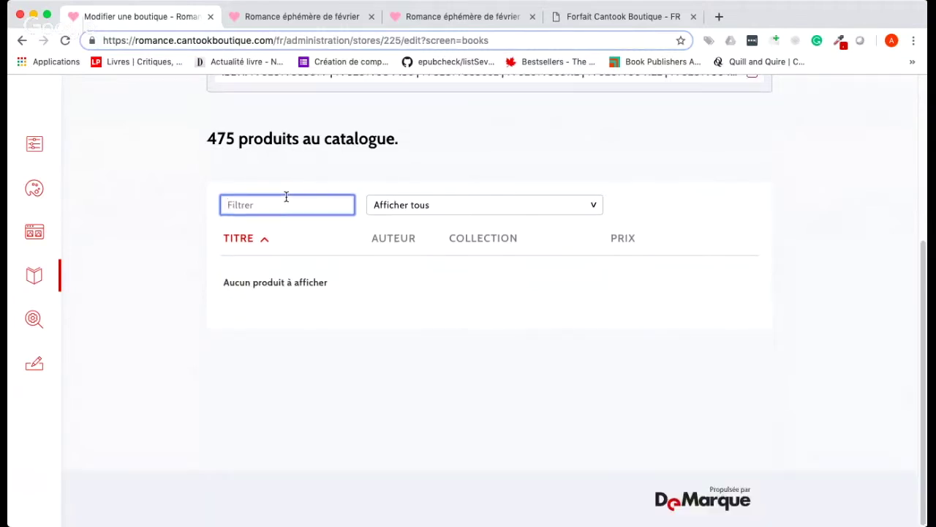
Search the catalogue's product list for the author text "louise trembl" and clear the filter
type("mi")
key("BackSpace")
type("louise tremb")
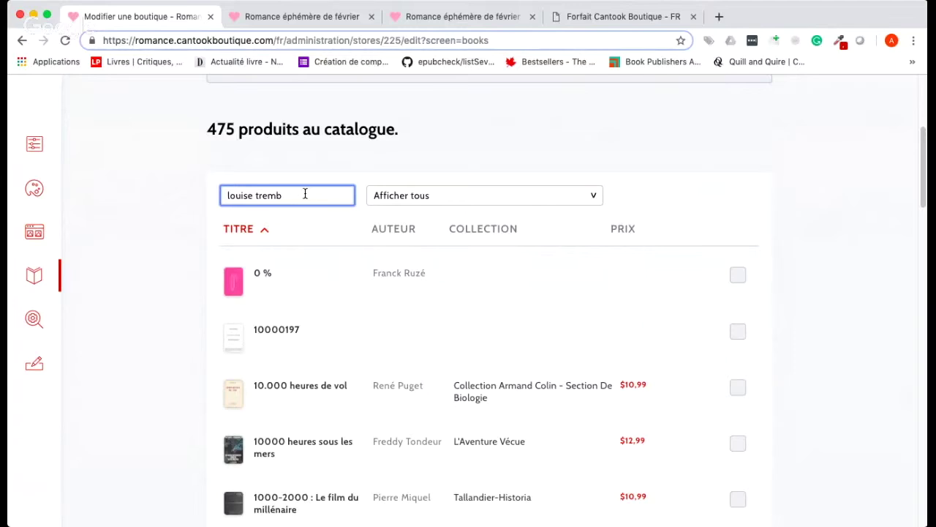
type("l")
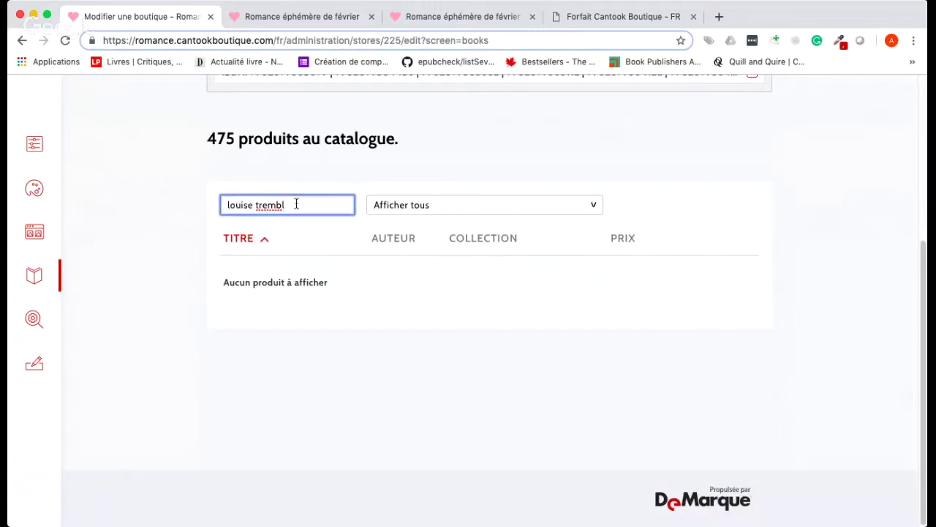
left_click_drag(296, 204, 211, 178)
key("BackSpace")
Look through the book carousels on the Romance storefront's home page down to Livres à rabais, and return to the store administration
left_click(263, 18)
scroll(439, 337, "up", 10)
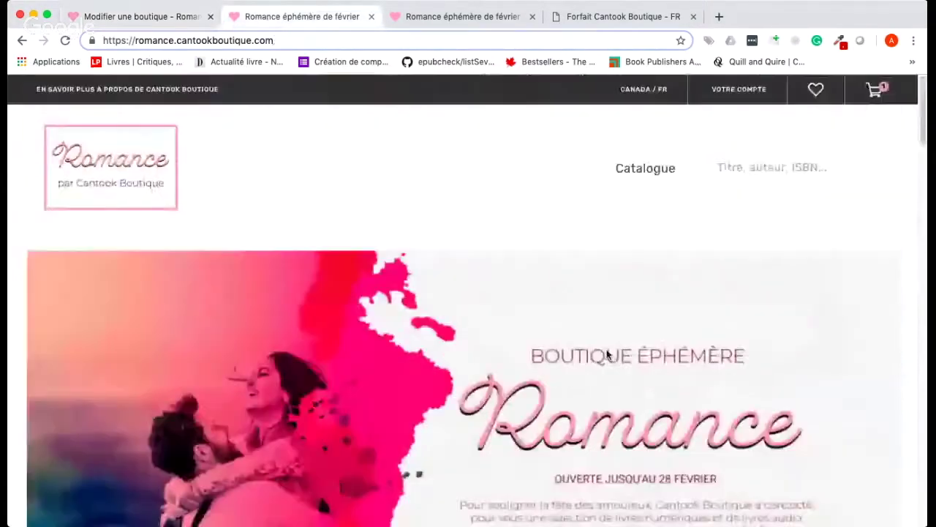
scroll(607, 354, "down", 15)
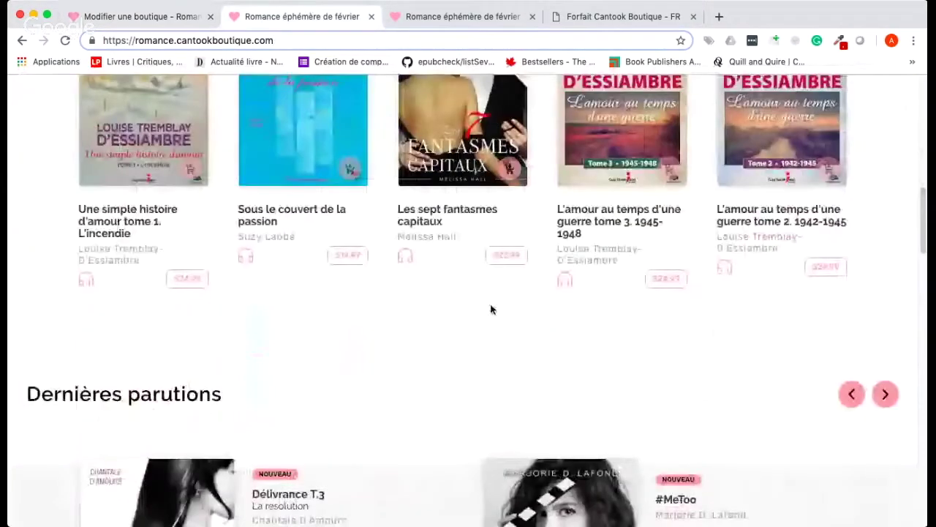
scroll(493, 311, "down", 5)
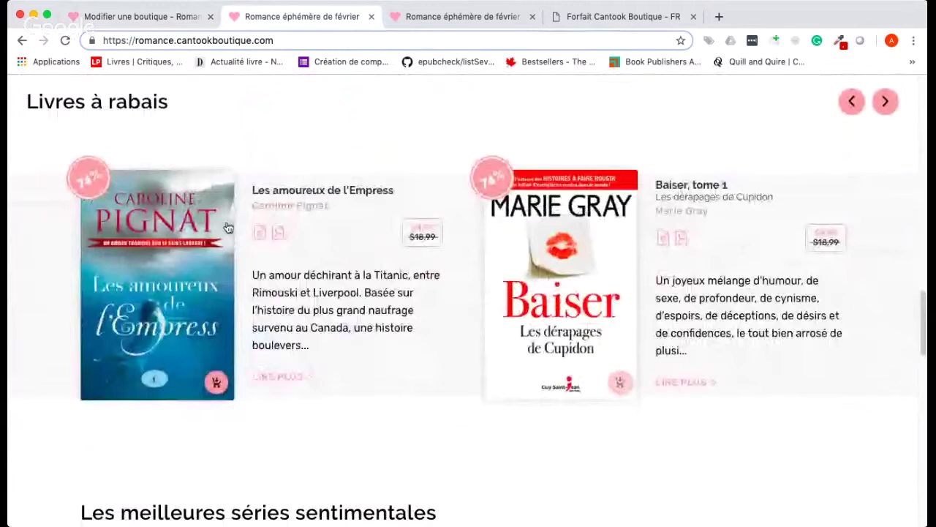
left_click(128, 19)
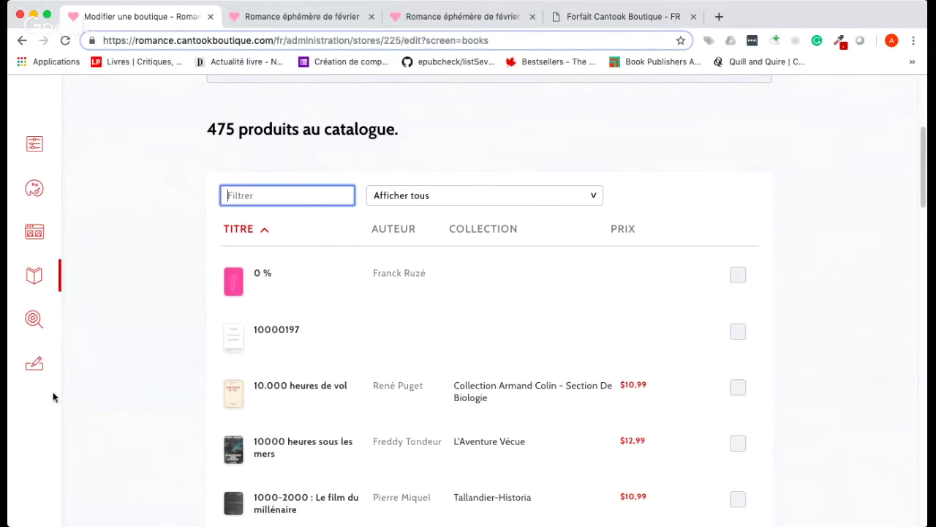
Show the store's SEO settings, with the tracking ID field and the SEO description fields for each language
left_click(33, 320)
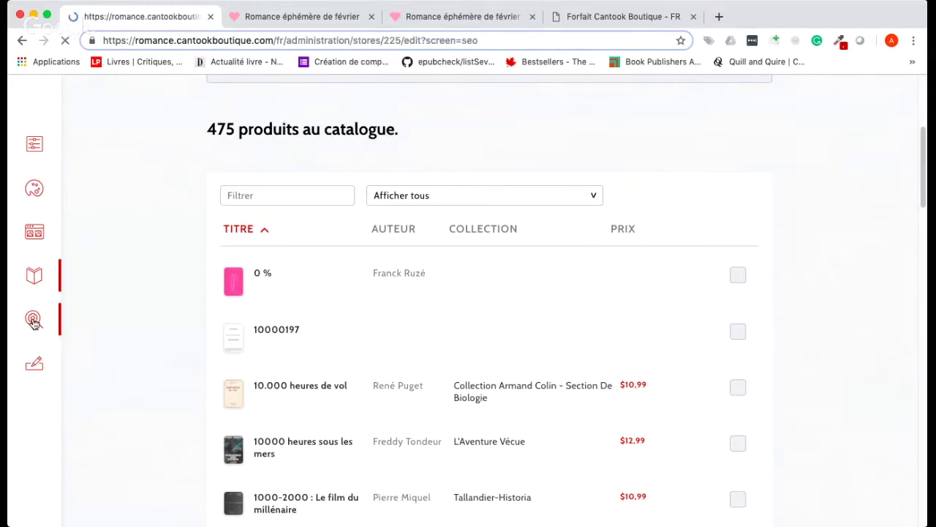
scroll(307, 370, "down", 3)
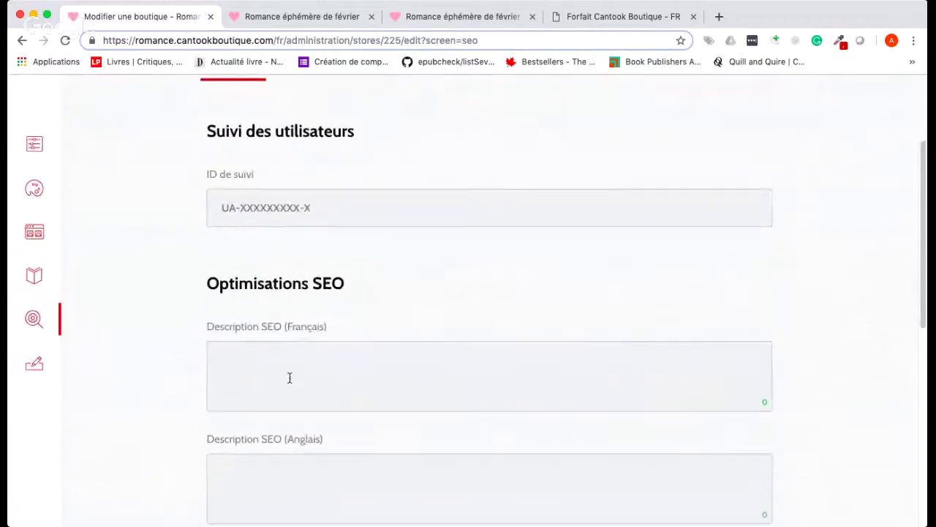
scroll(366, 344, "down", 1)
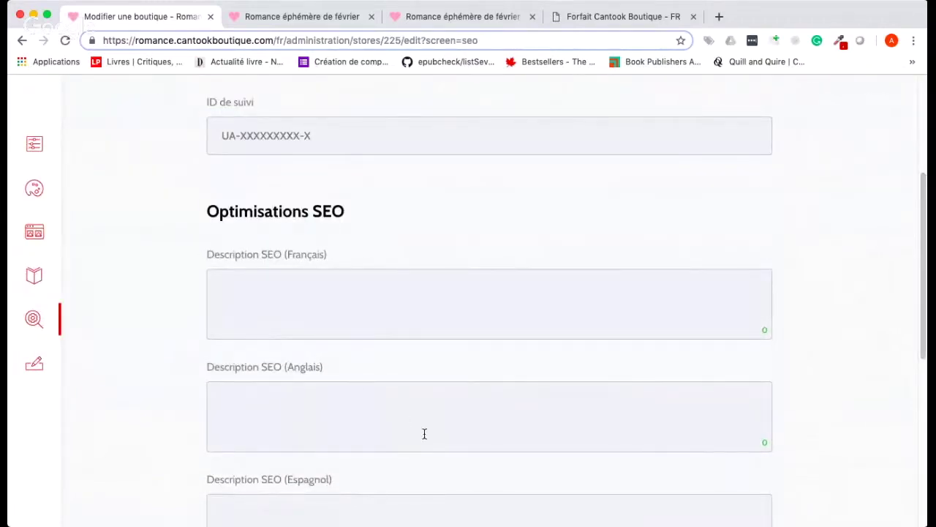
left_click(278, 294)
Show the store's custom links settings, reviewing the legal pages and the personalised pages and links
left_click(35, 367)
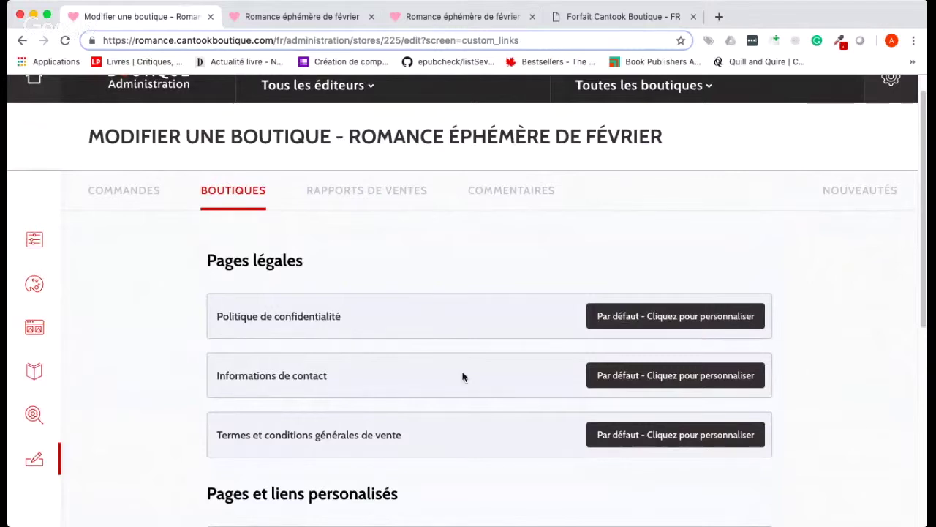
scroll(463, 377, "down", 3)
scroll(463, 376, "down", 3)
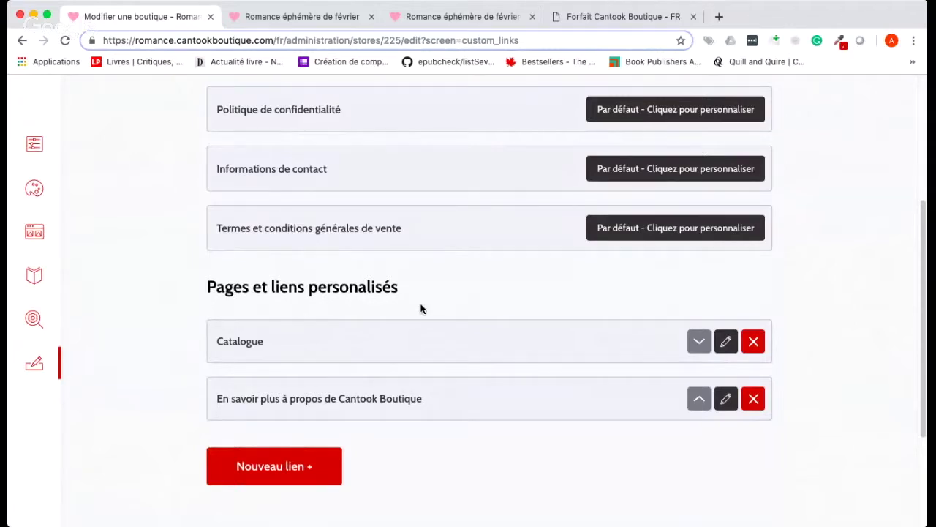
Search the web for "vues" in a new browser tab and open the Qui sommes-nous page of Vues et Voix
left_click(719, 16)
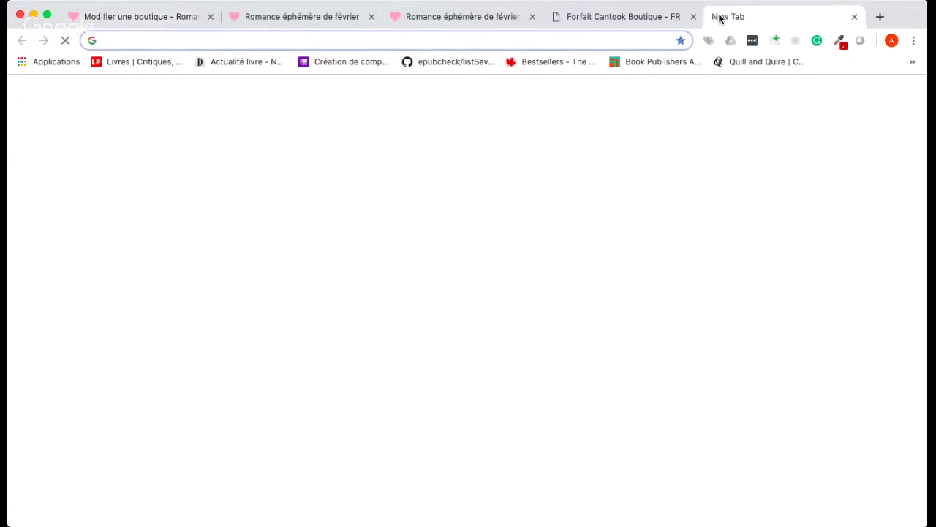
type("vues")
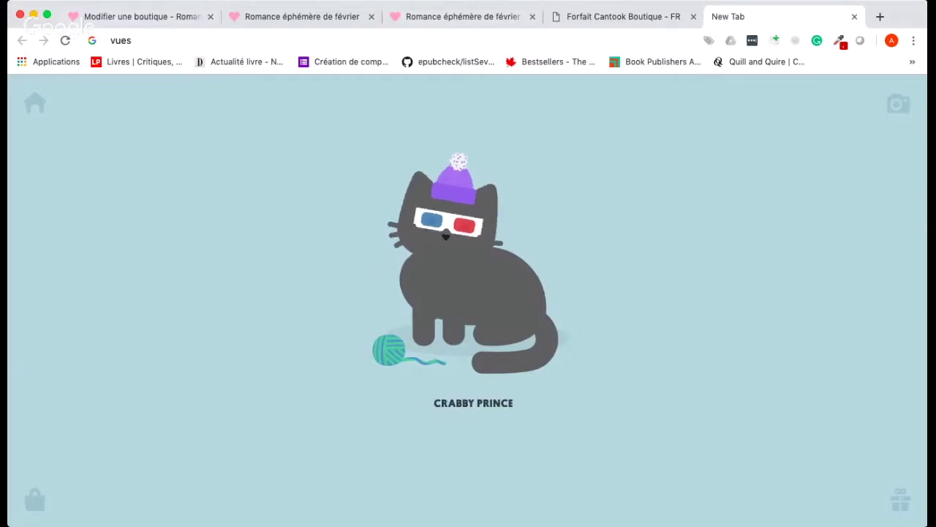
key("Return")
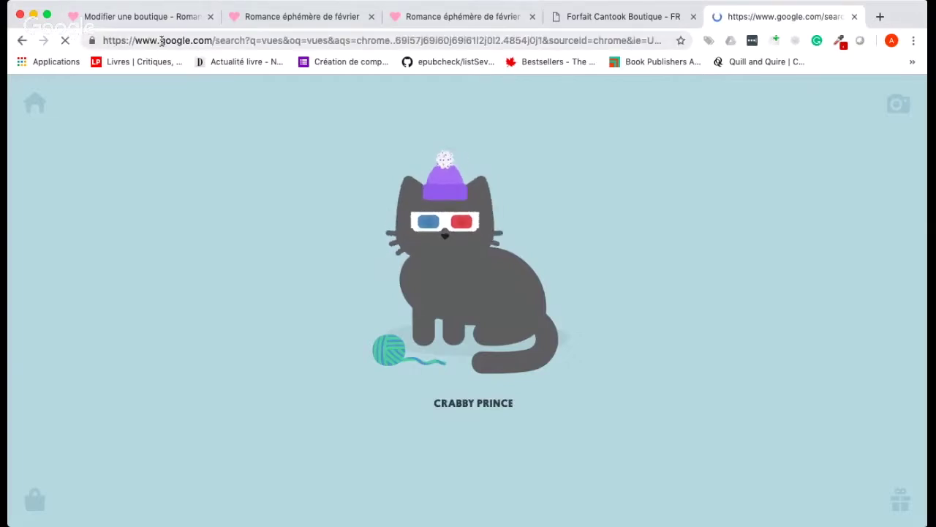
left_click(163, 41)
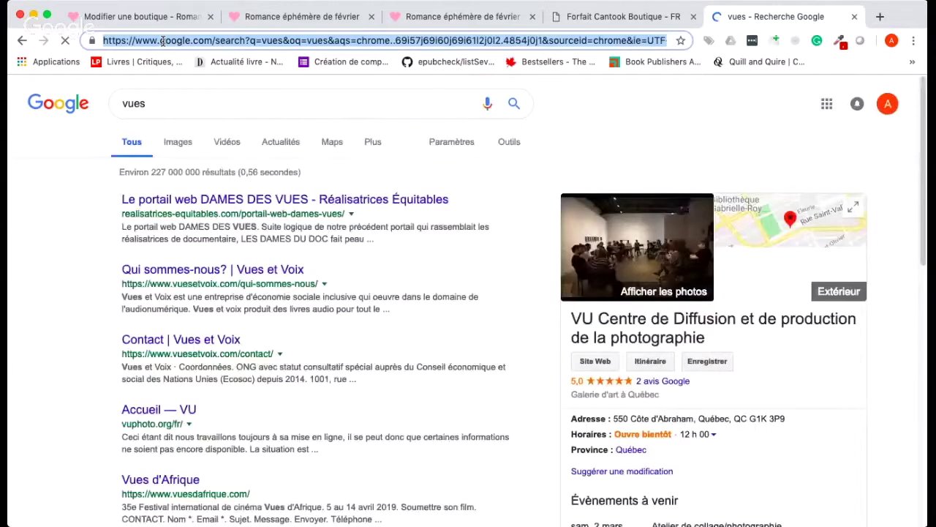
left_click(248, 271)
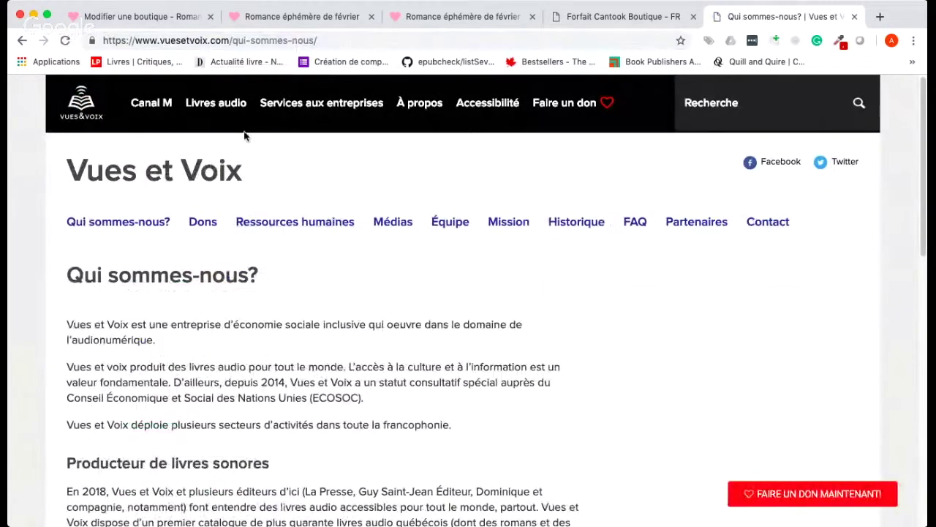
Open the Livres audio store from the Vues et Voix site and look through its home page
left_click(216, 106)
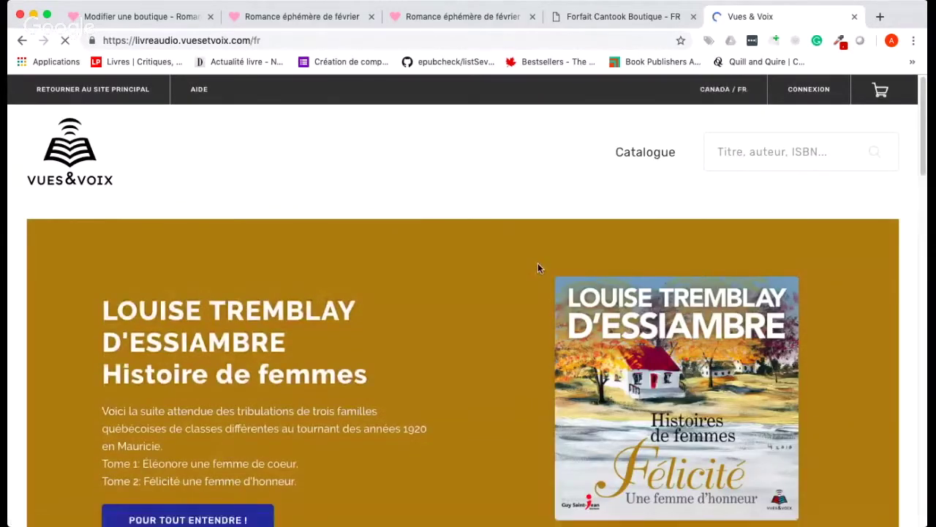
scroll(538, 269, "down", 8)
scroll(538, 268, "down", 12)
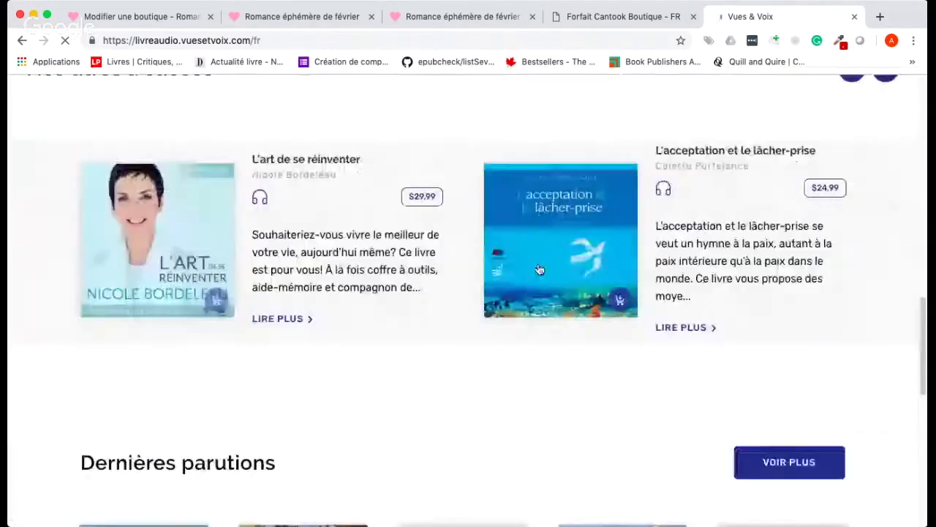
scroll(537, 265, "up", 20)
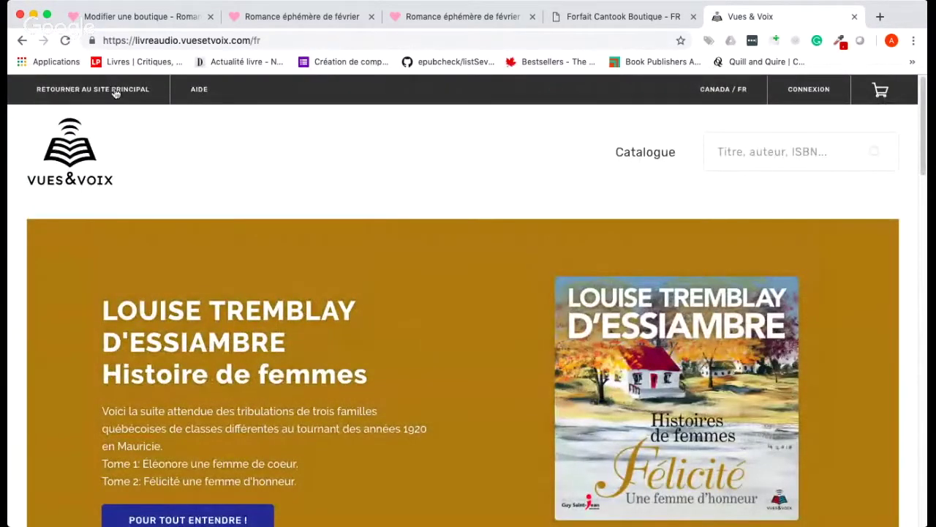
Follow the audiobook store's link to its main site, come back to the store, and return to the Romance store administration
left_click(86, 90)
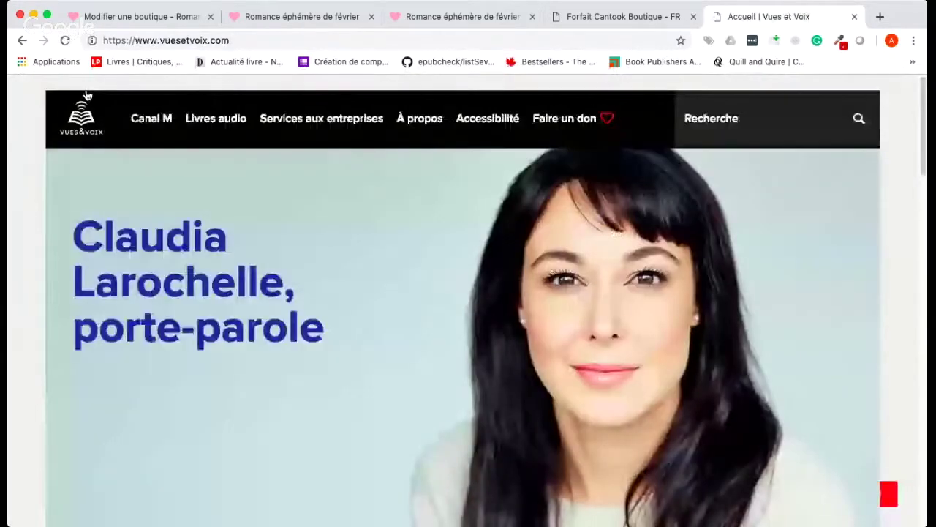
left_click(22, 40)
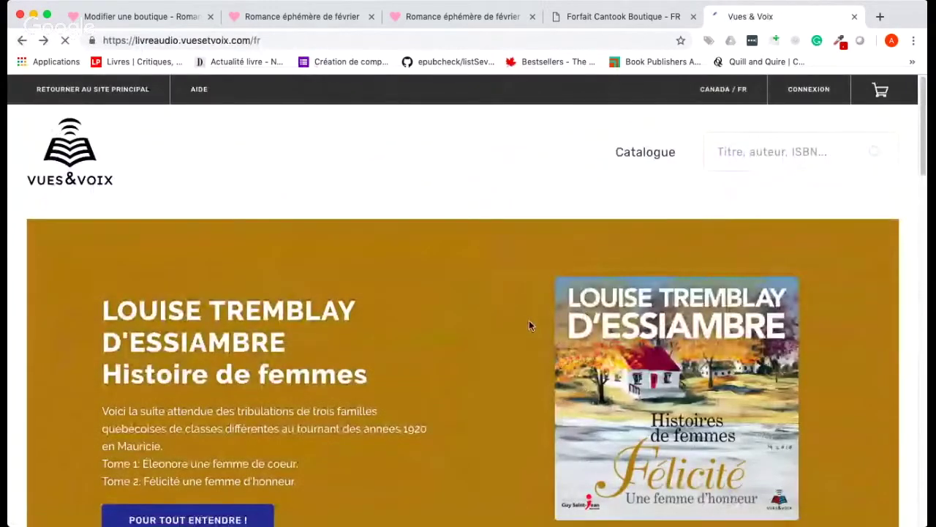
scroll(529, 320, "down", 2)
scroll(534, 317, "down", 2)
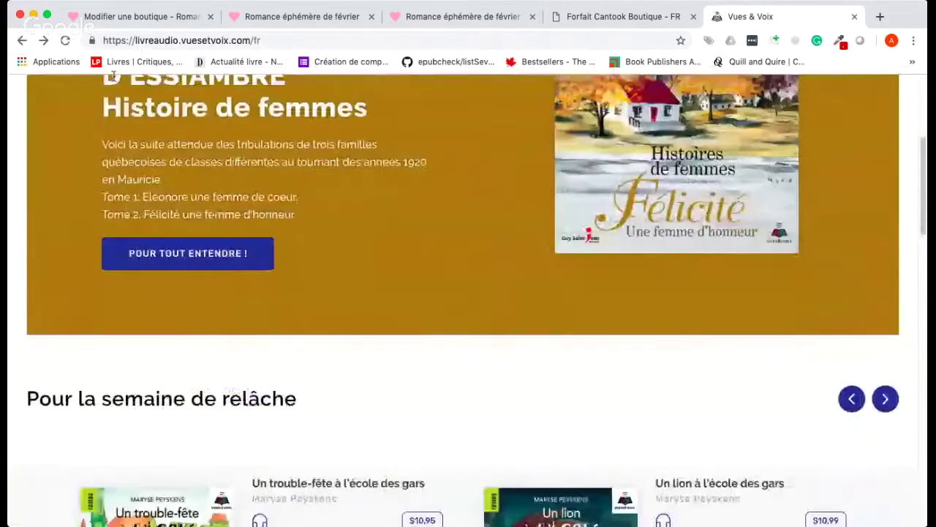
left_click(144, 22)
scroll(202, 275, "up", 4)
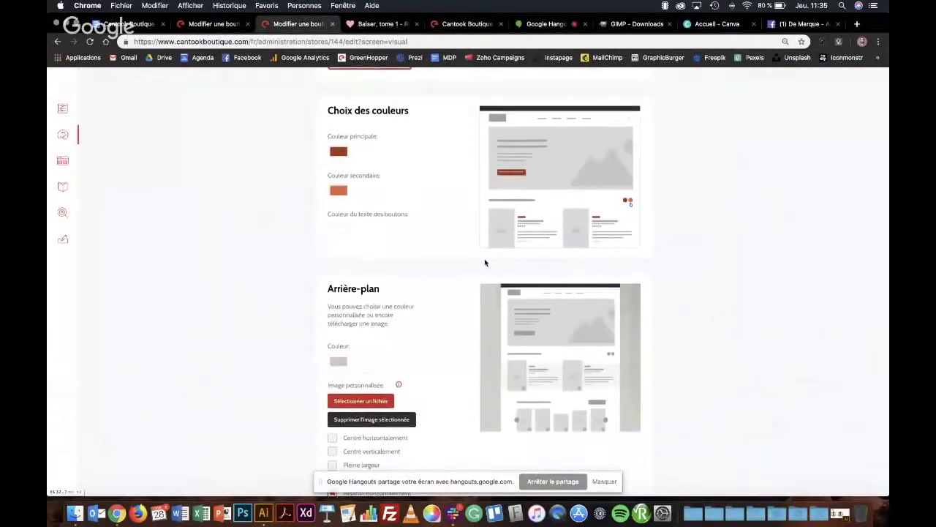
Show the help note for the custom background image in the visual settings and review the font and colour sections
scroll(484, 260, "down", 2)
left_click(399, 321)
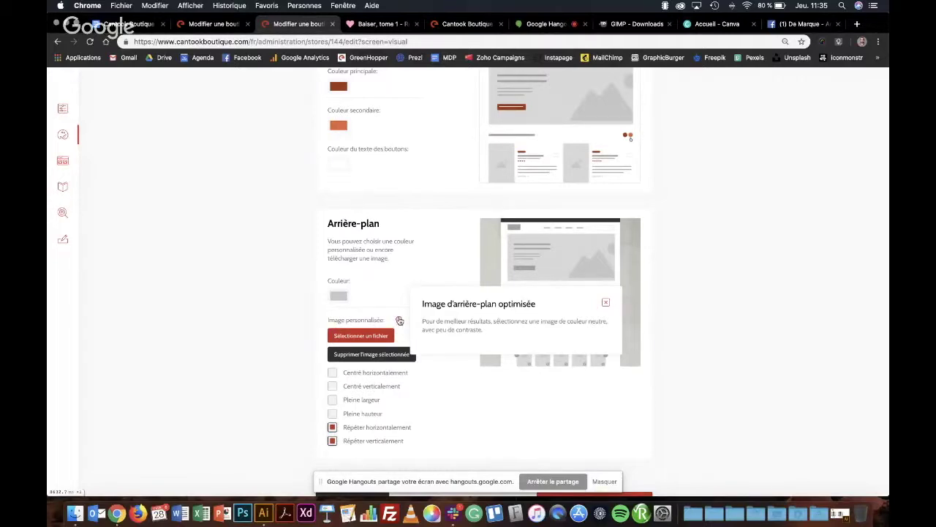
scroll(517, 328, "down", 3)
scroll(496, 330, "up", 8)
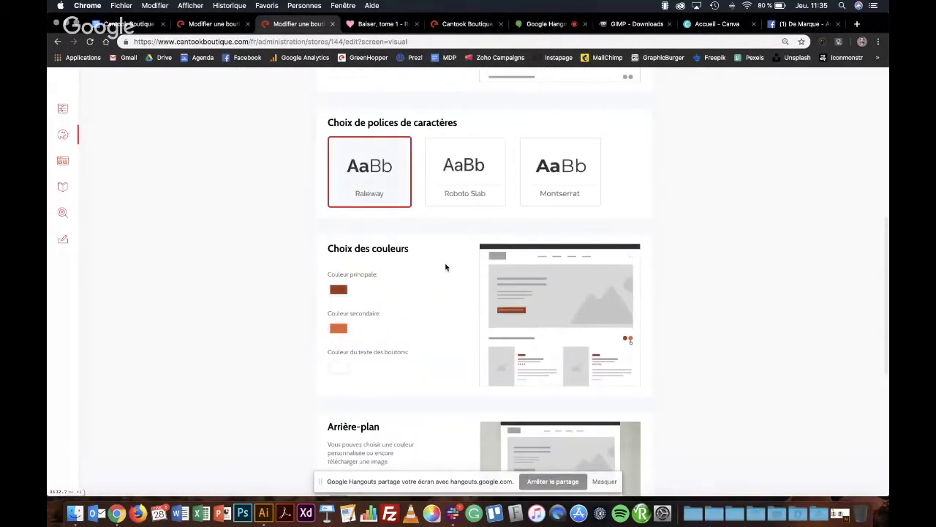
In the home page editor, expand the Bannière descriptive block and show its background image help note, then close the note
scroll(443, 266, "up", 4)
left_click(397, 238)
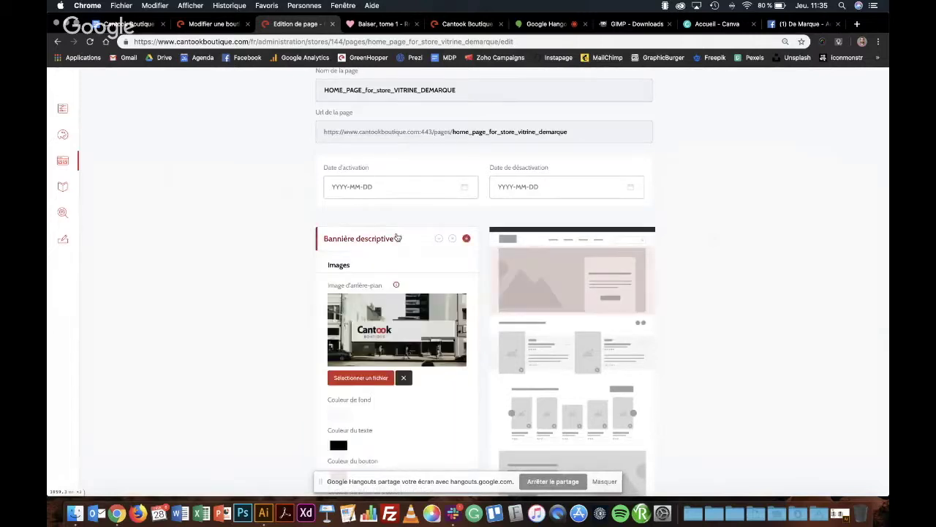
scroll(399, 250, "down", 2)
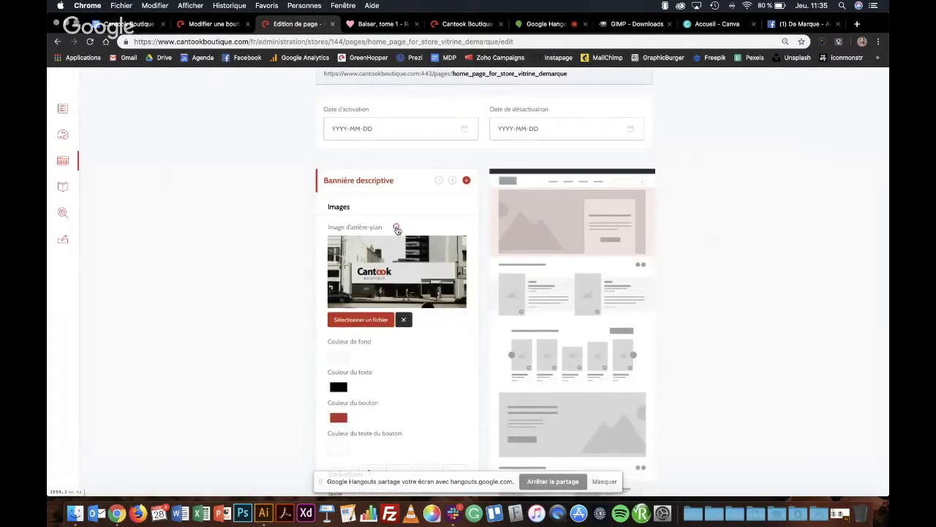
left_click(397, 230)
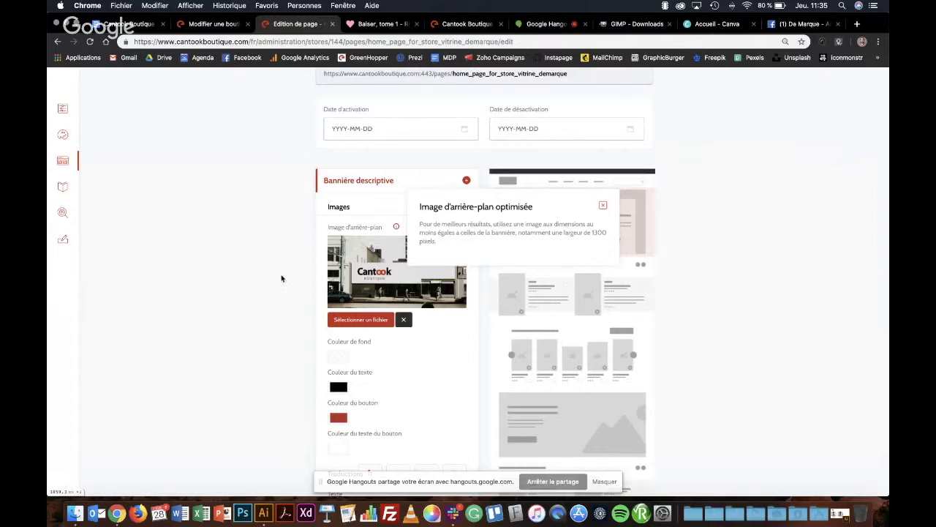
scroll(279, 271, "down", 2)
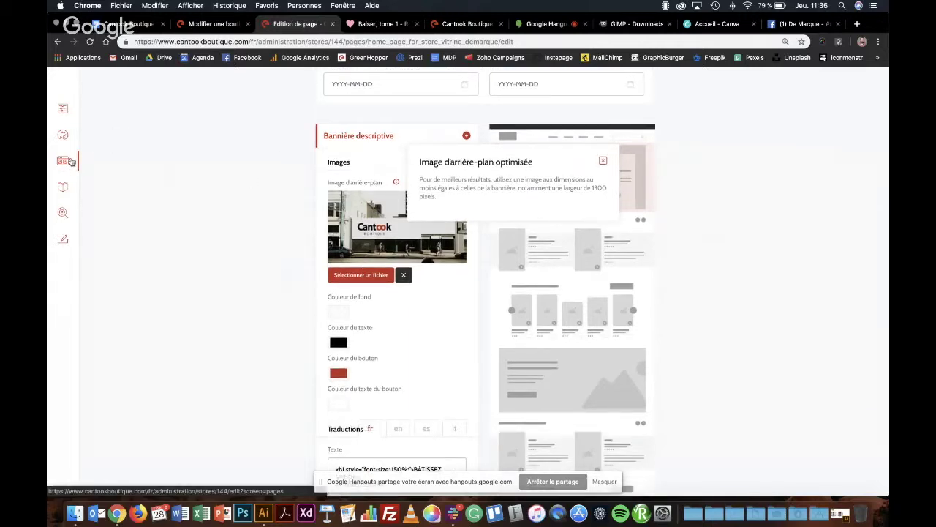
left_click(604, 161)
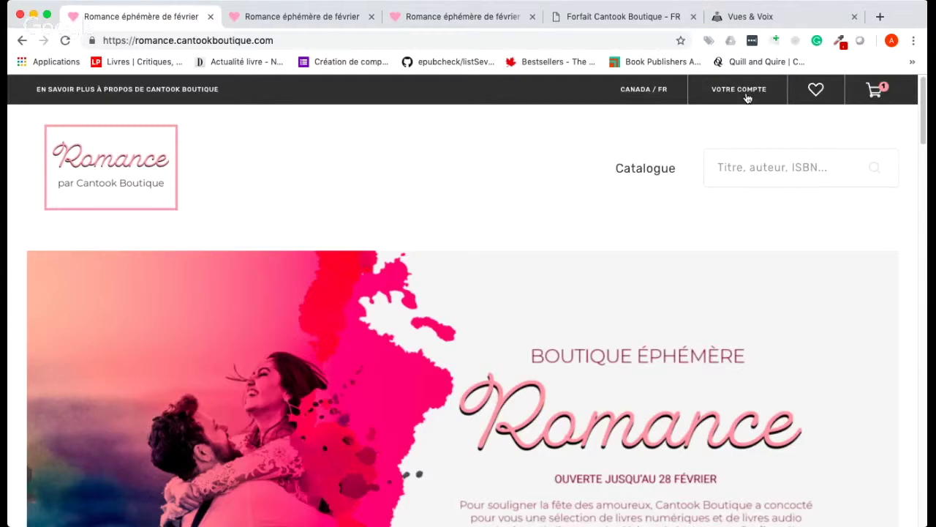
Sign out of the account on the Romance storefront and show its home page banner
left_click(747, 98)
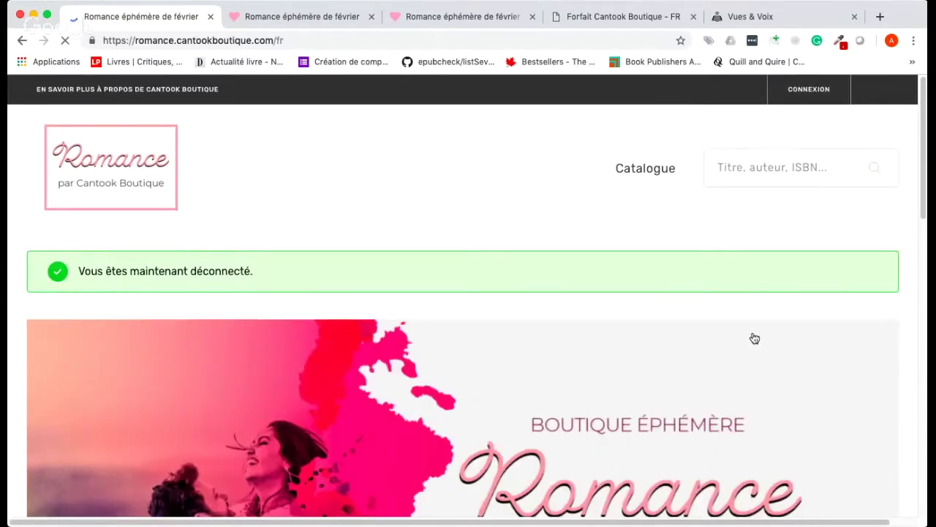
scroll(483, 309, "down", 3)
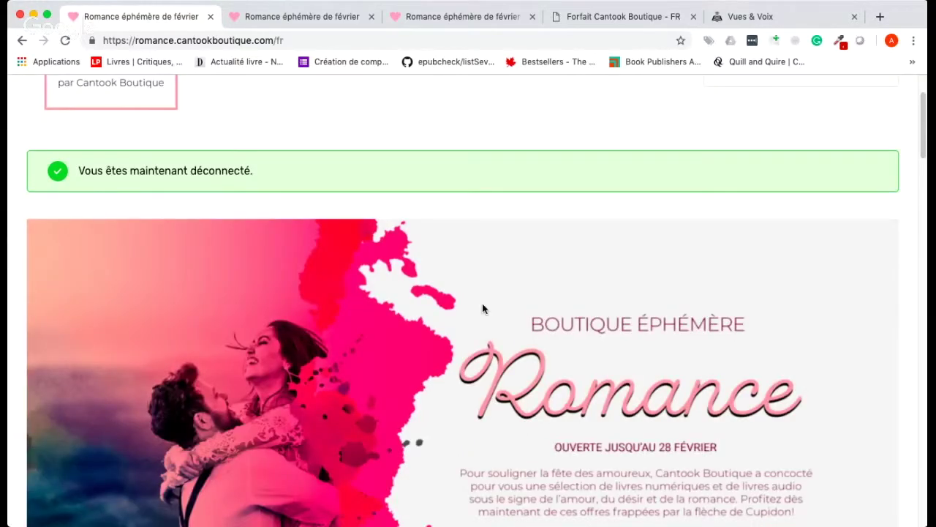
Open the Romance storefront's sign-in form and fill in the account's e-mail address with the saved entry
scroll(483, 309, "up", 3)
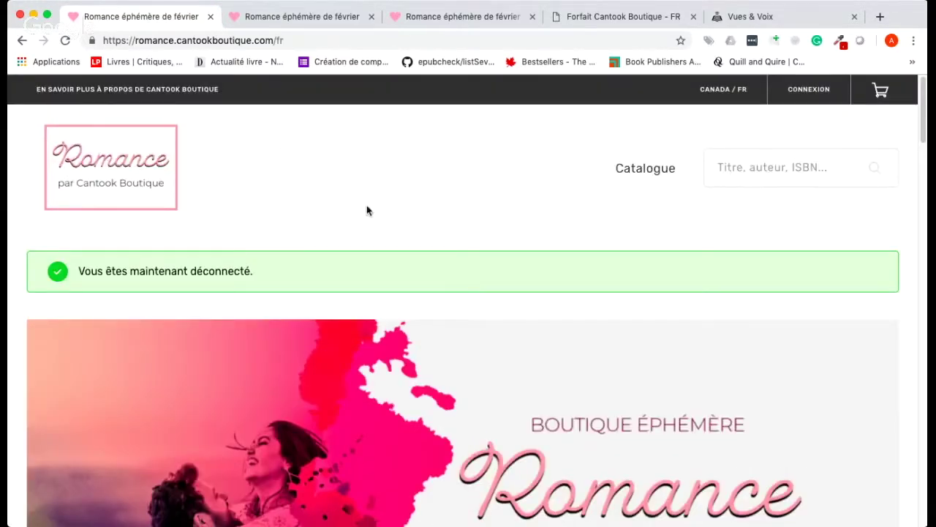
left_click(819, 93)
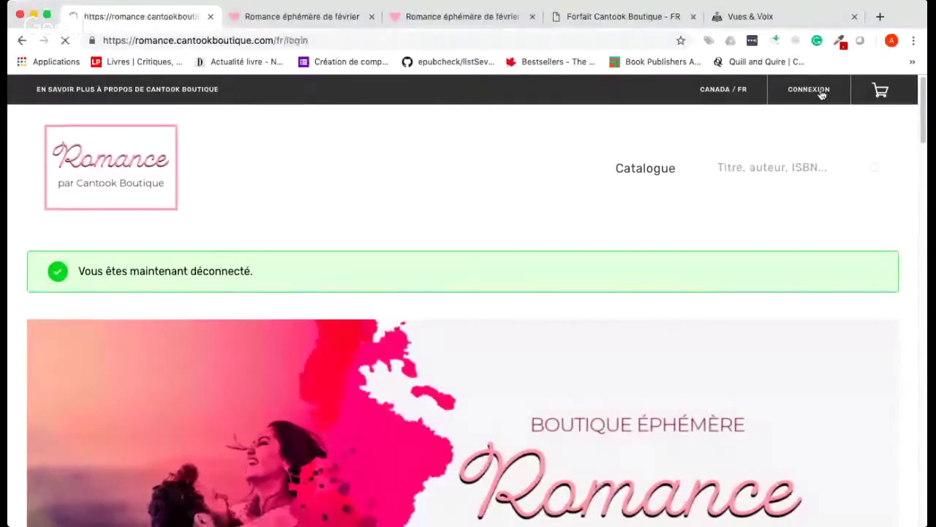
left_click(425, 341)
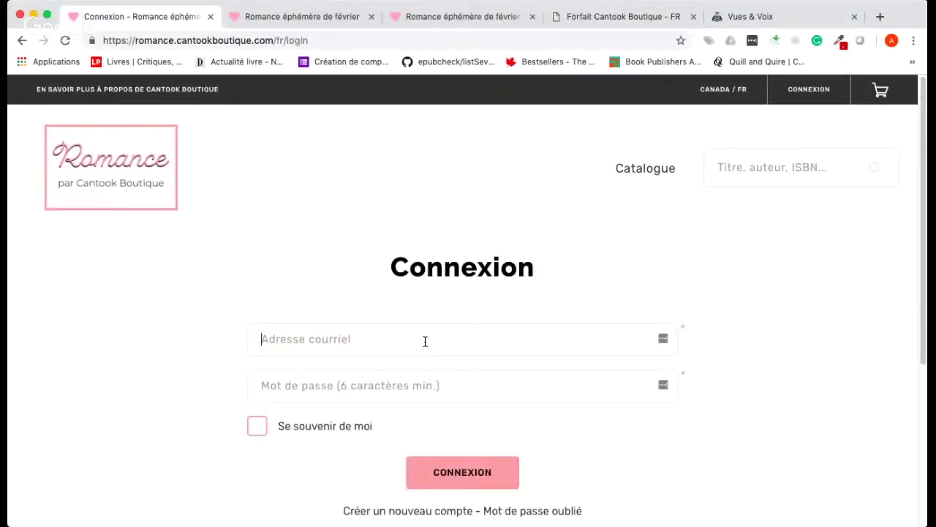
left_click(347, 370)
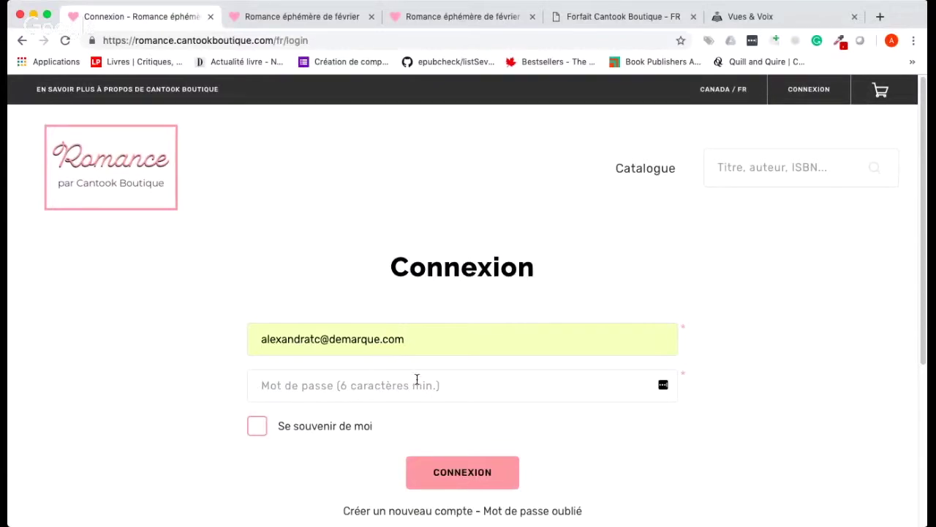
scroll(408, 436, "down", 1)
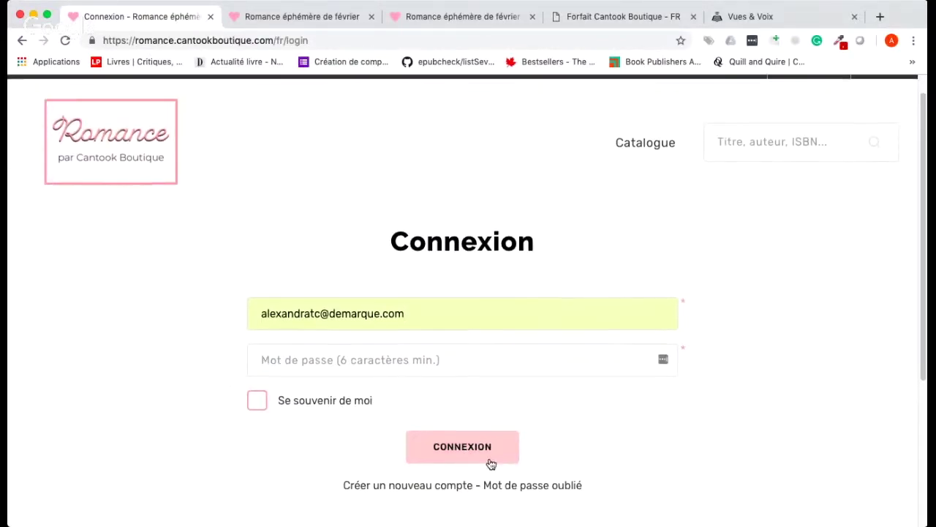
scroll(475, 466, "down", 1)
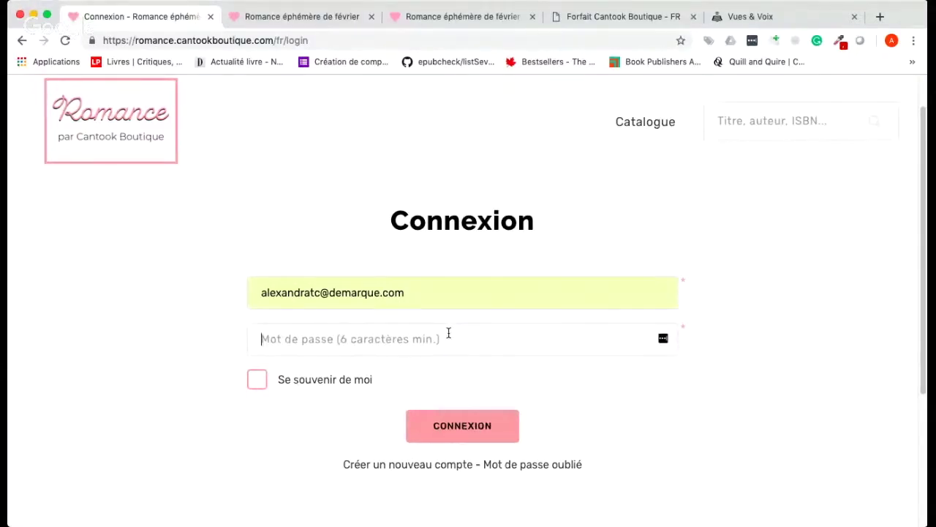
scroll(671, 390, "down", 3)
scroll(671, 390, "up", 4)
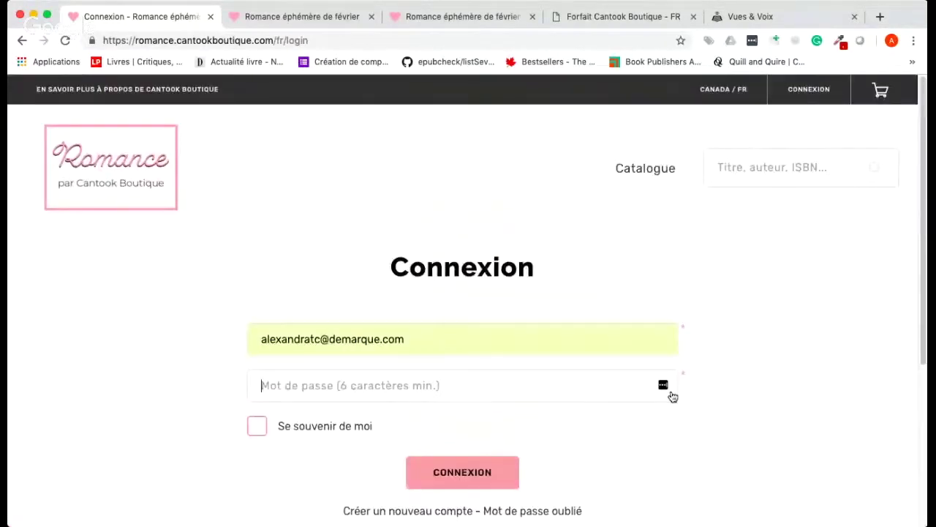